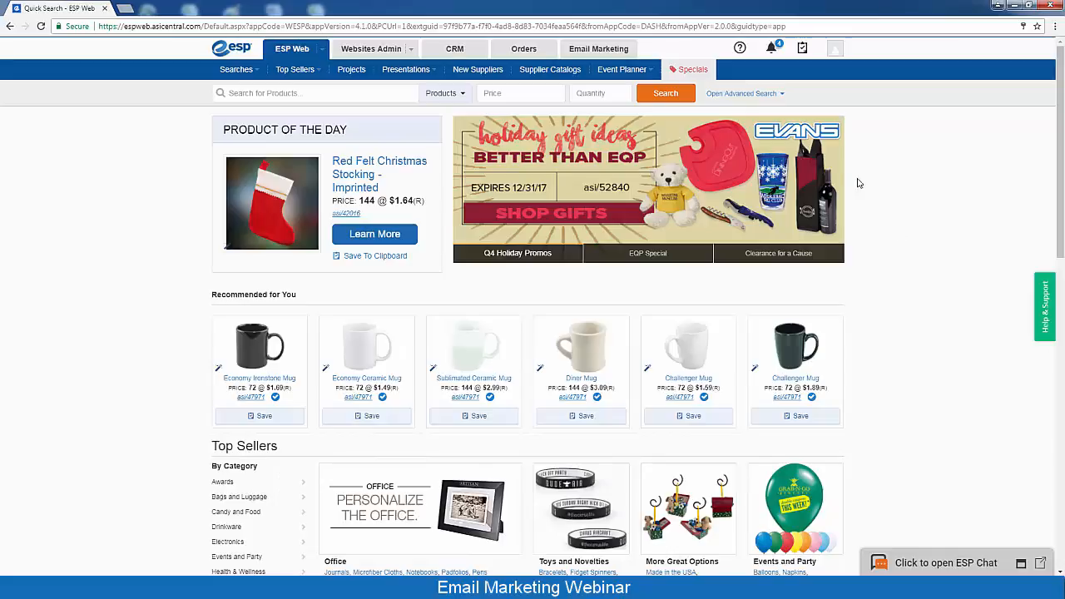
# Open the Email Marketing section from the ESP Web home page
pyautogui.click(622, 52)
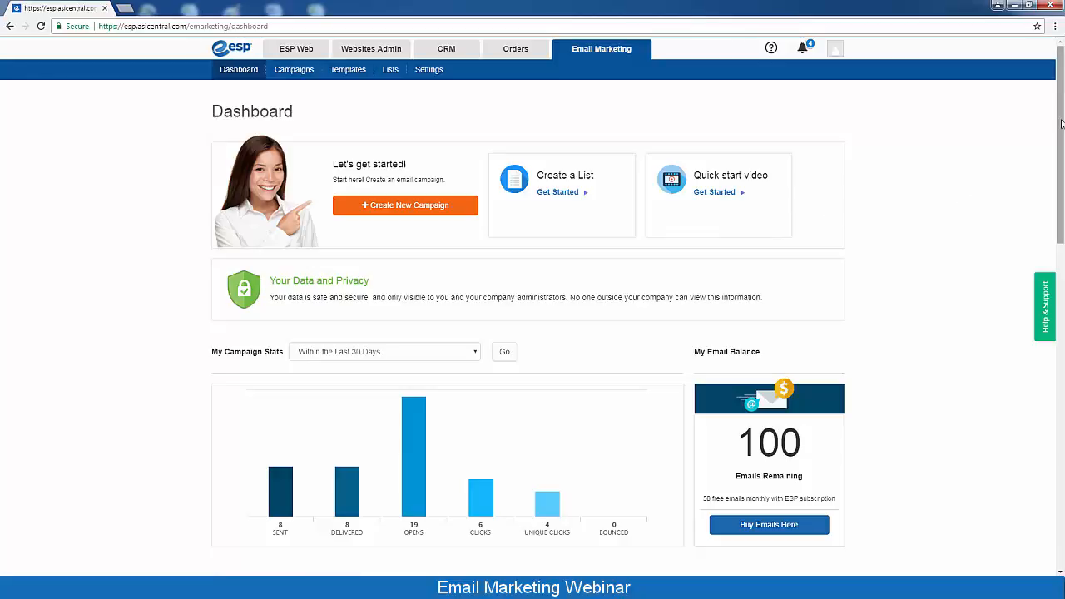
# Scroll the Email Marketing dashboard to review campaigns completed in the last 30 days
pyautogui.moveTo(1061, 123); pyautogui.dragTo(1063, 213)
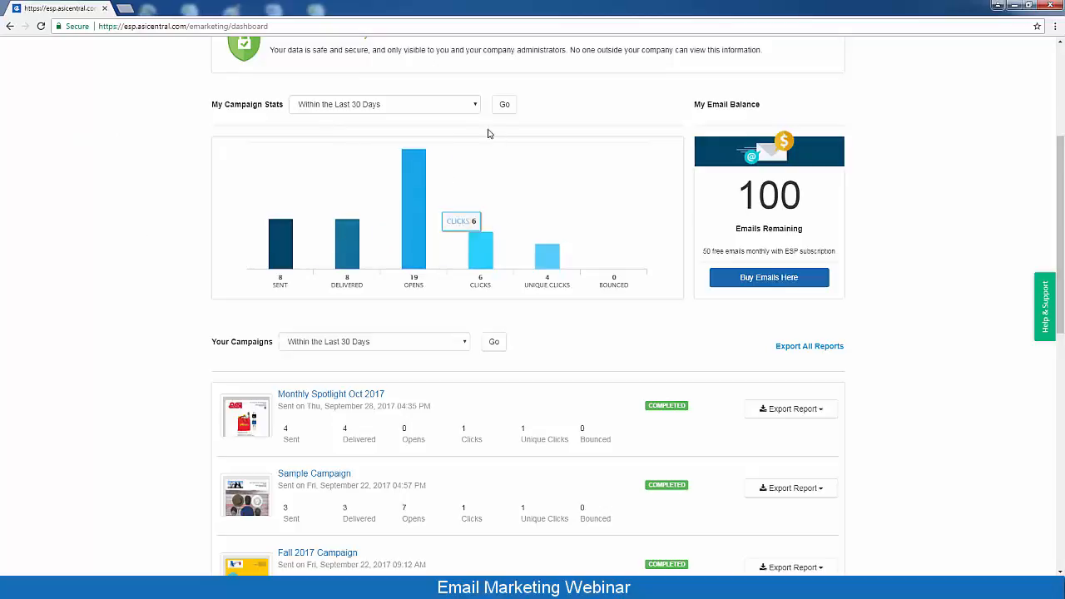
pyautogui.click(476, 106)
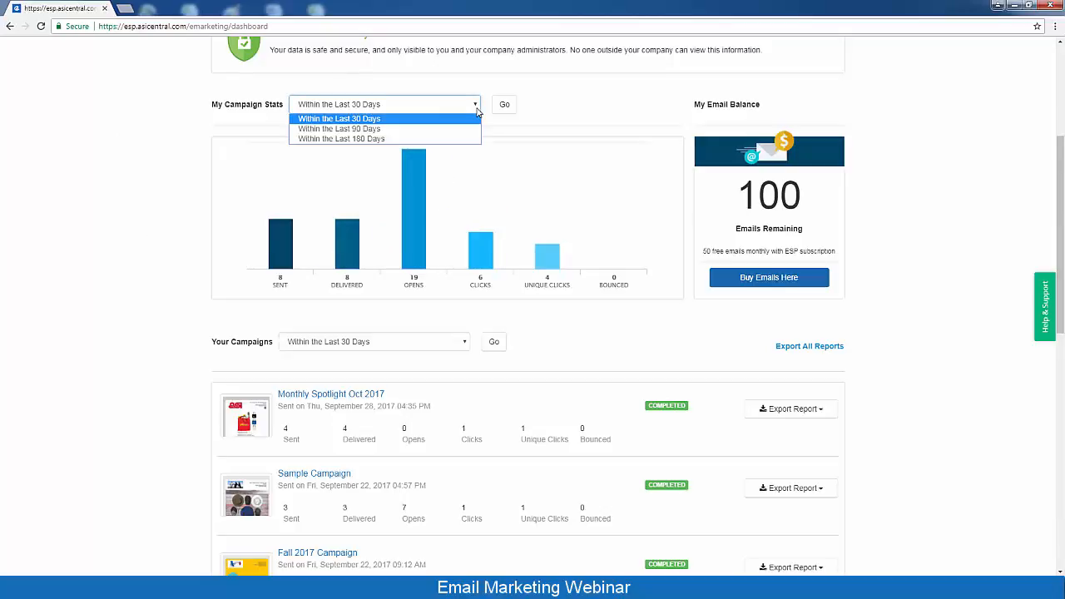
pyautogui.click(539, 111)
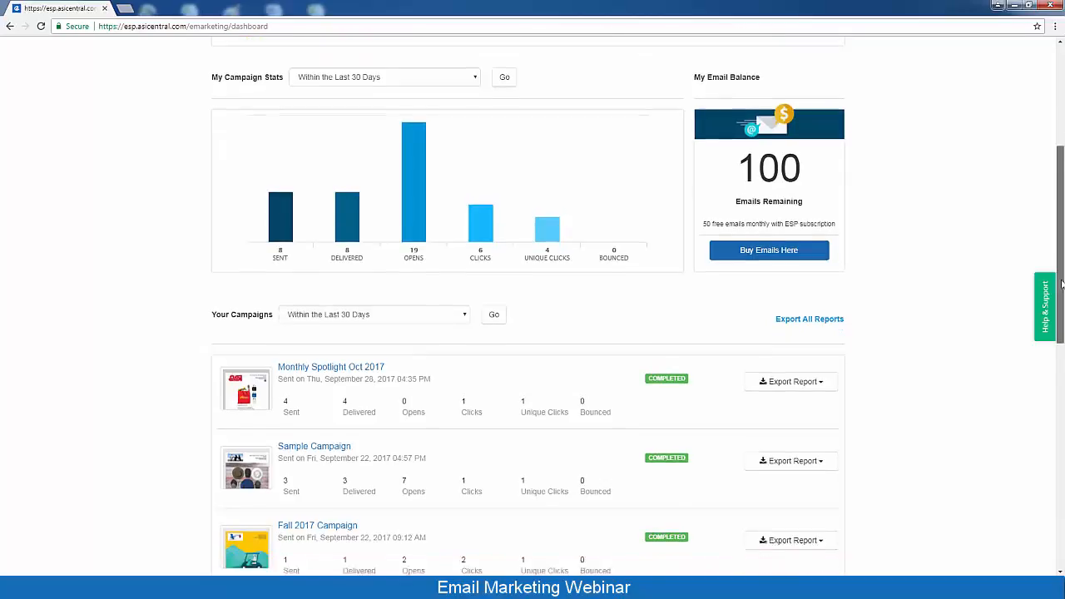
pyautogui.moveTo(1061, 267); pyautogui.dragTo(1060, 317)
pyautogui.moveTo(1059, 356); pyautogui.dragTo(1057, 367)
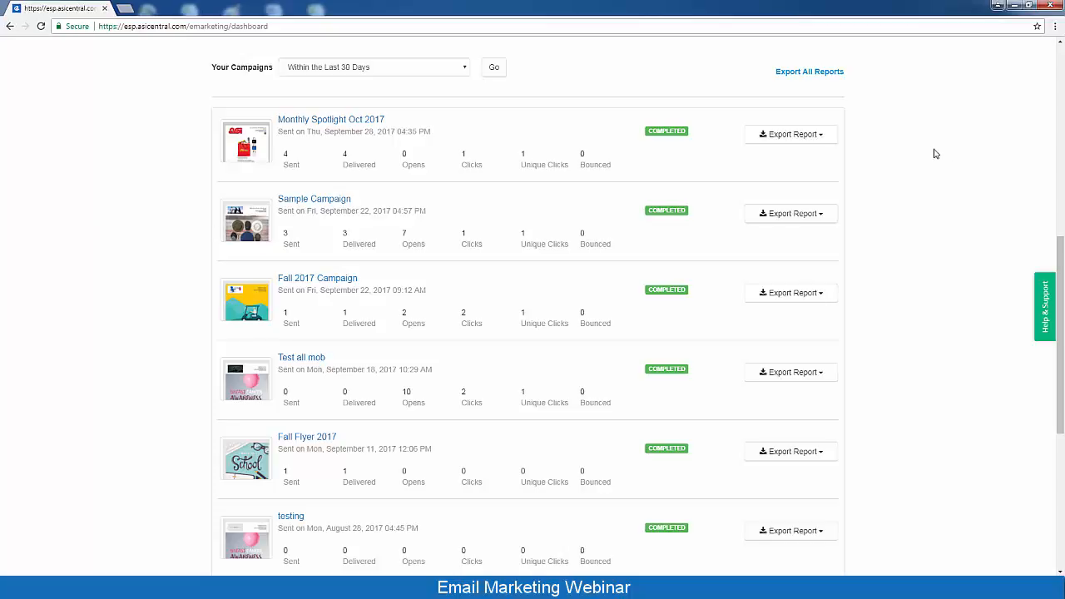
pyautogui.click(818, 141)
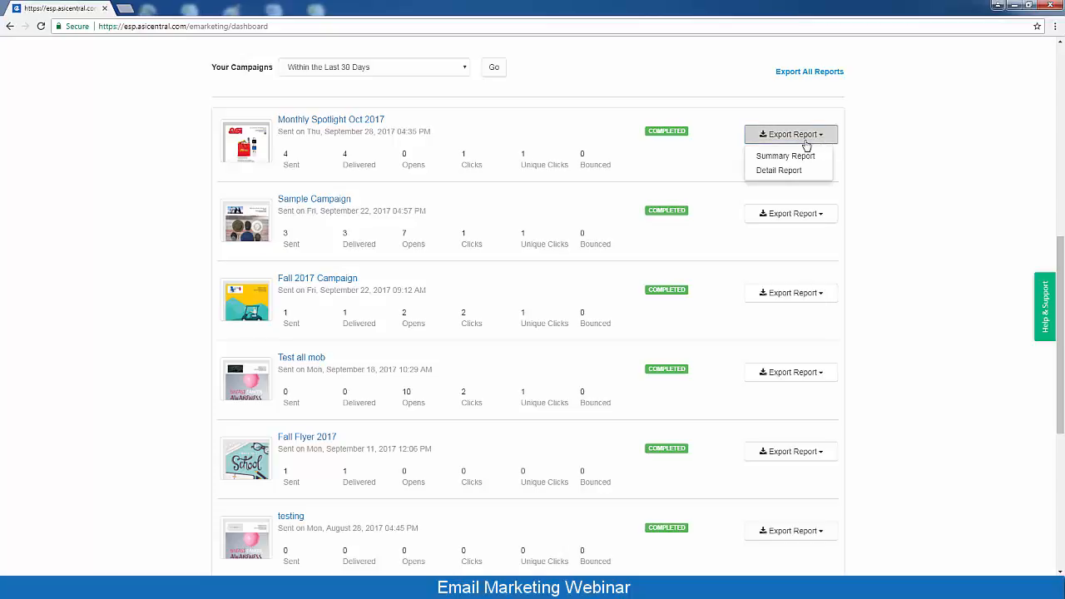
pyautogui.click(681, 164)
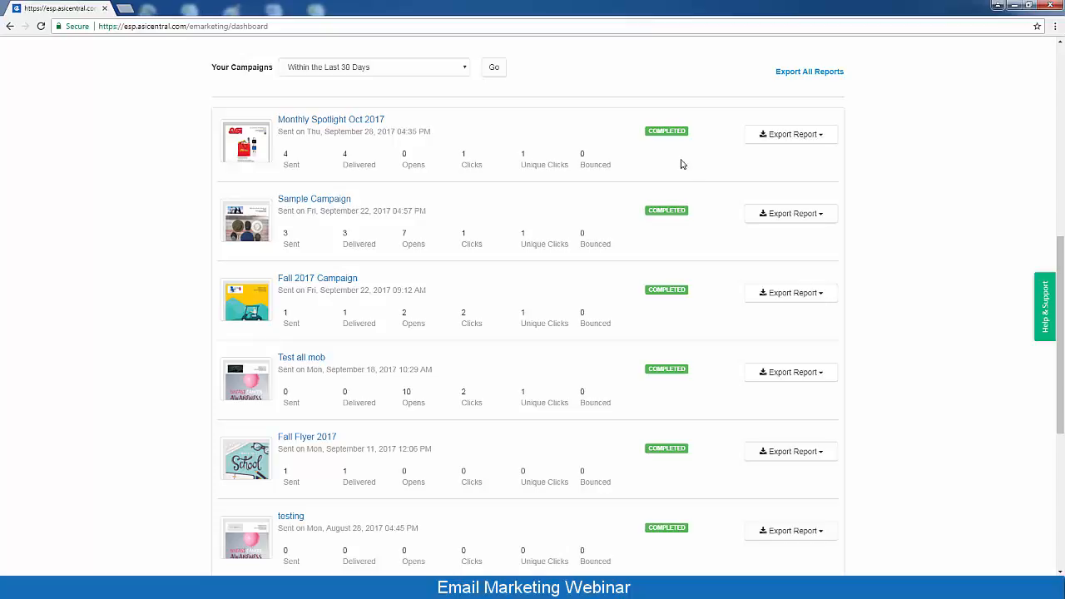
pyautogui.moveTo(1062, 353); pyautogui.dragTo(1062, 88)
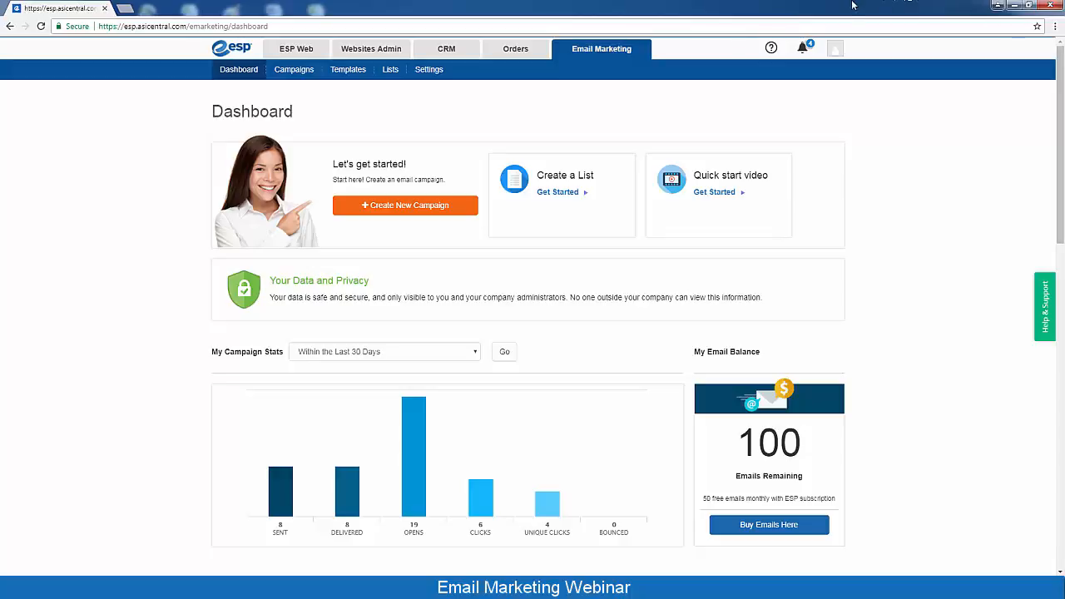
# Create a new list named 'Autumn Mailing List' and bring up its Add from CRM picker
pyautogui.click(550, 196)
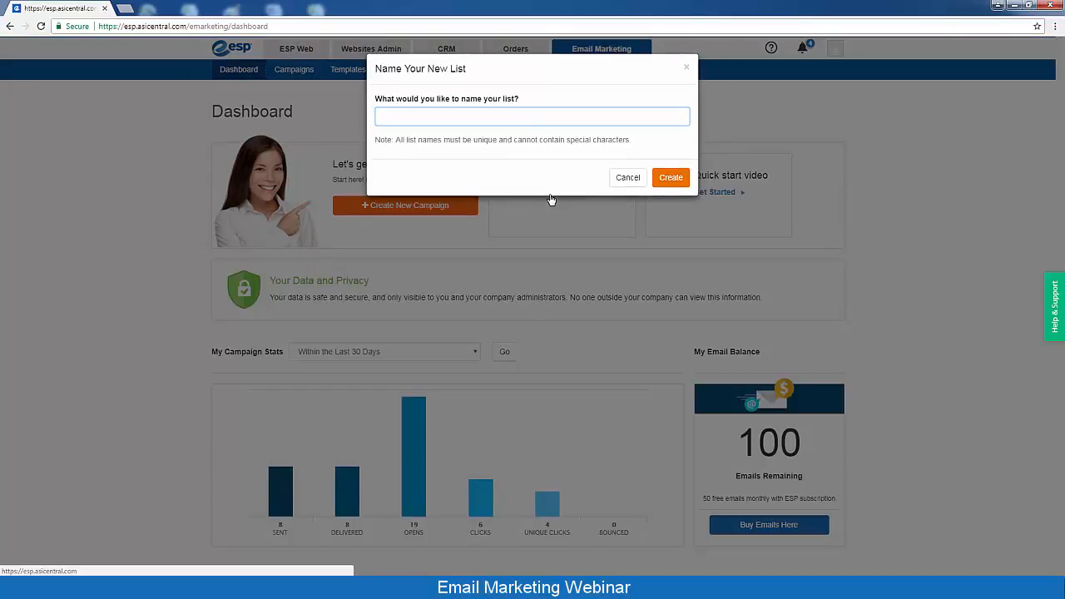
pyautogui.write('Autumn Mailing List')
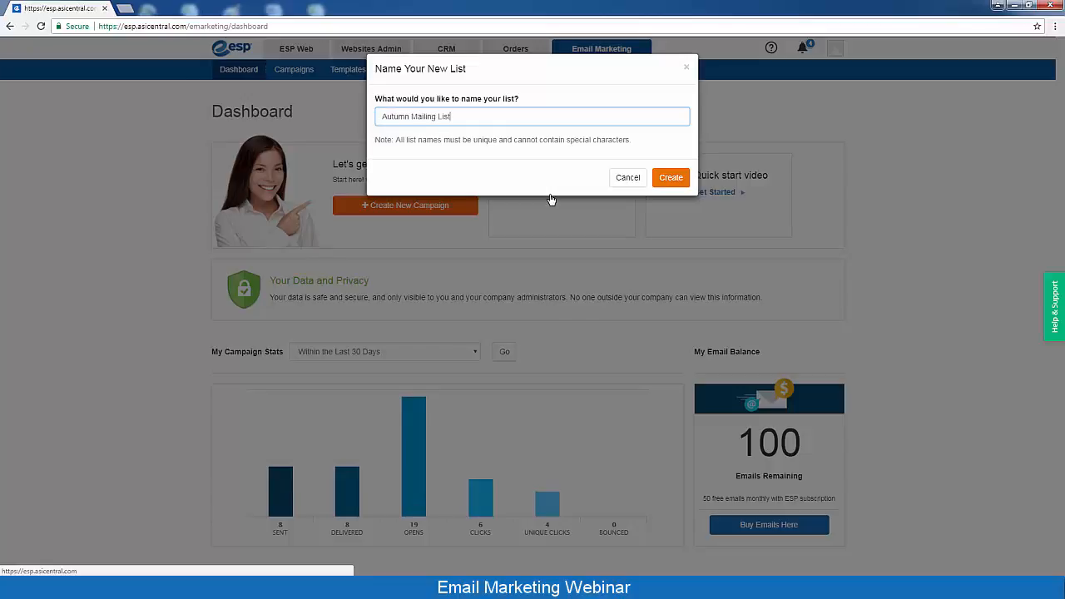
pyautogui.click(671, 177)
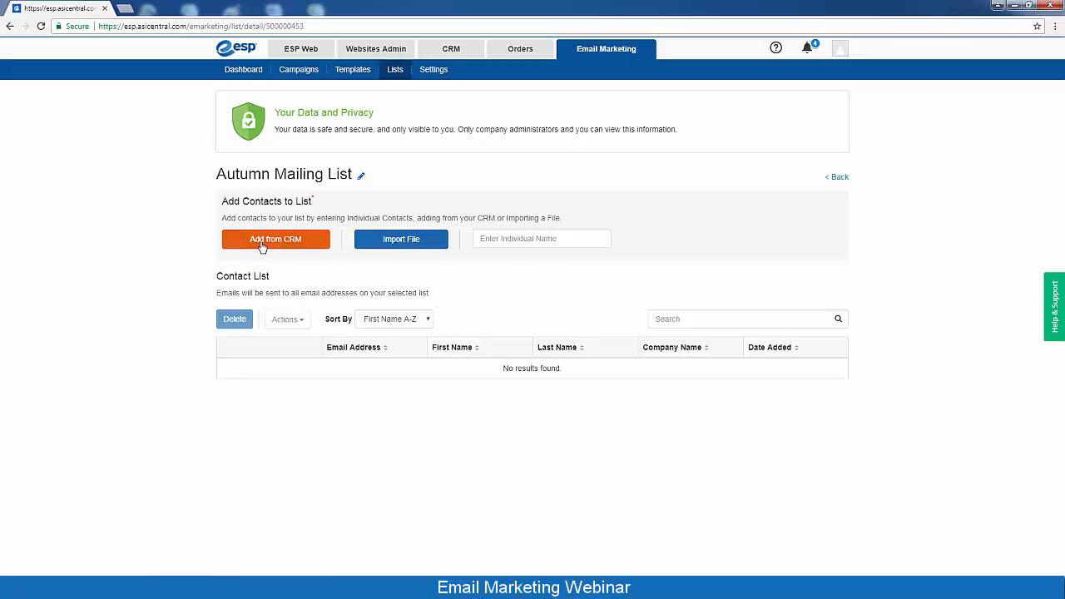
pyautogui.click(262, 241)
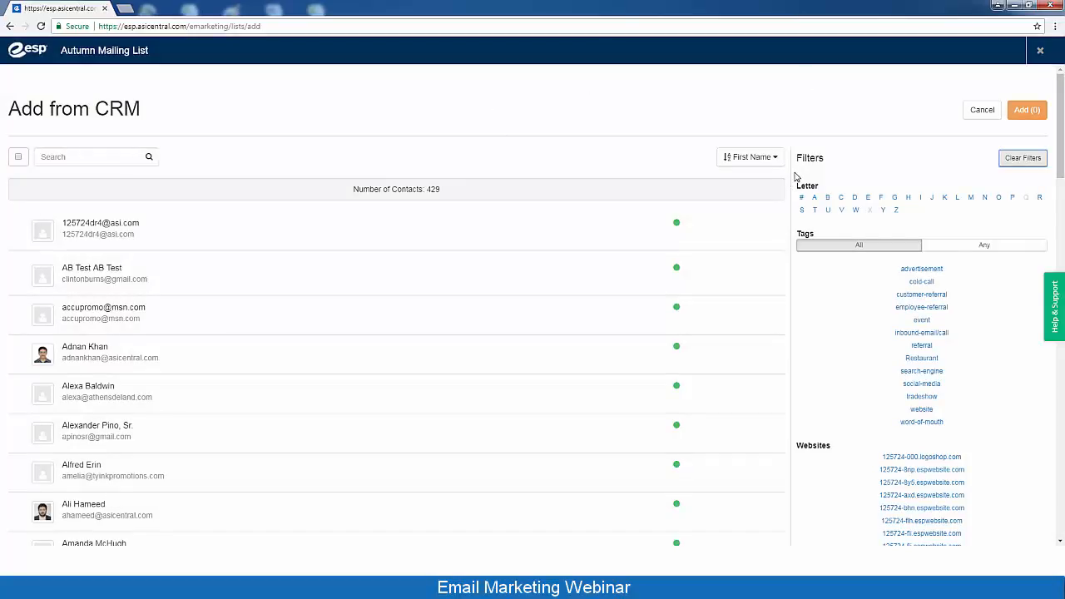
# Filter CRM contacts to names starting with S and add one selected contact to the list
pyautogui.click(801, 211)
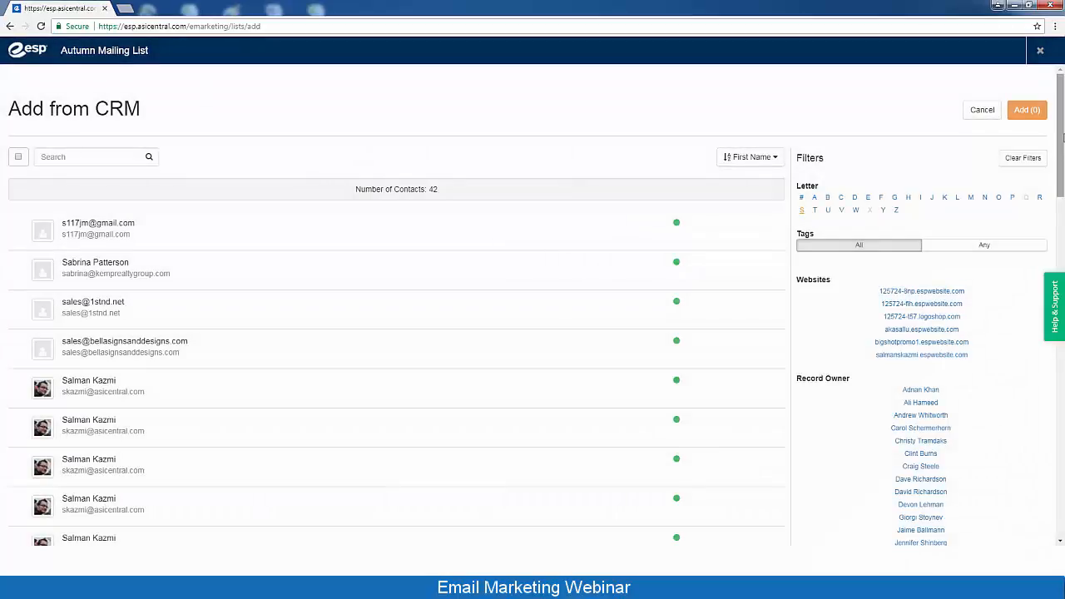
pyautogui.moveTo(1062, 137); pyautogui.dragTo(1061, 209)
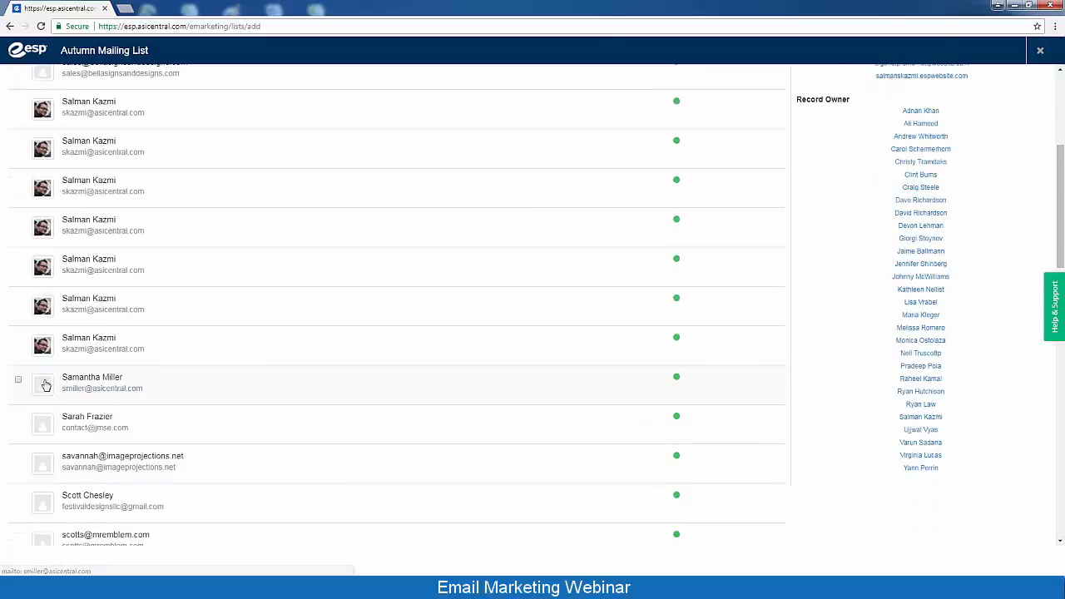
pyautogui.click(19, 381)
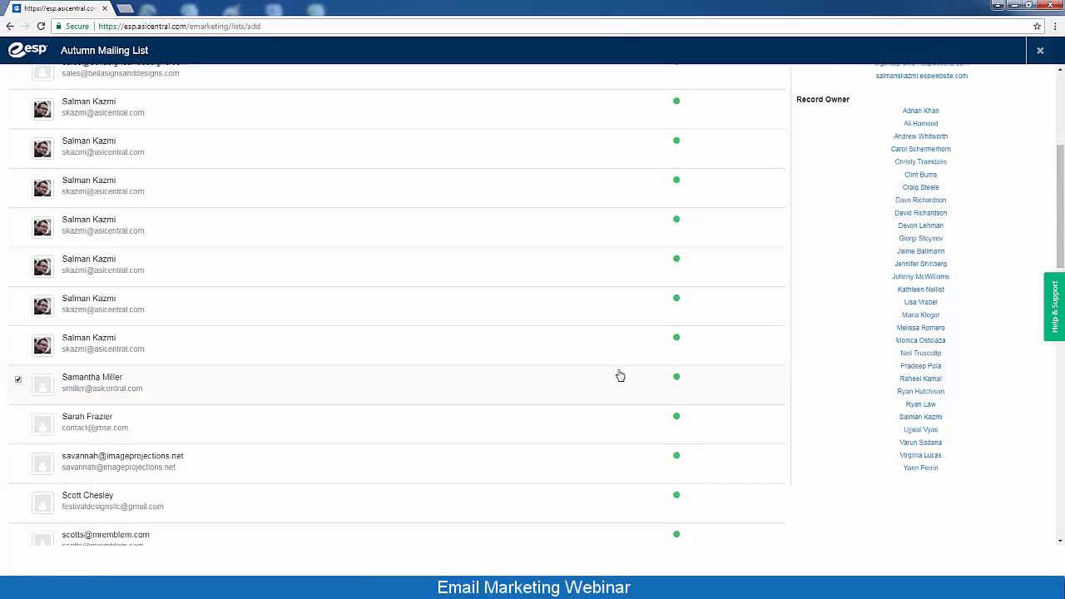
pyautogui.moveTo(1061, 237); pyautogui.dragTo(1062, 86)
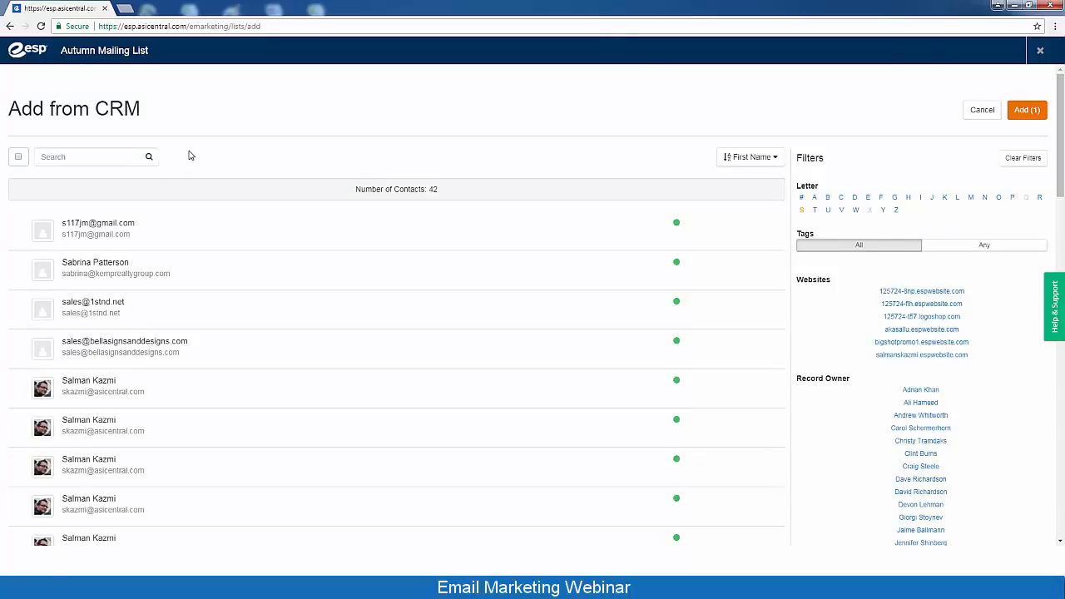
pyautogui.click(69, 156)
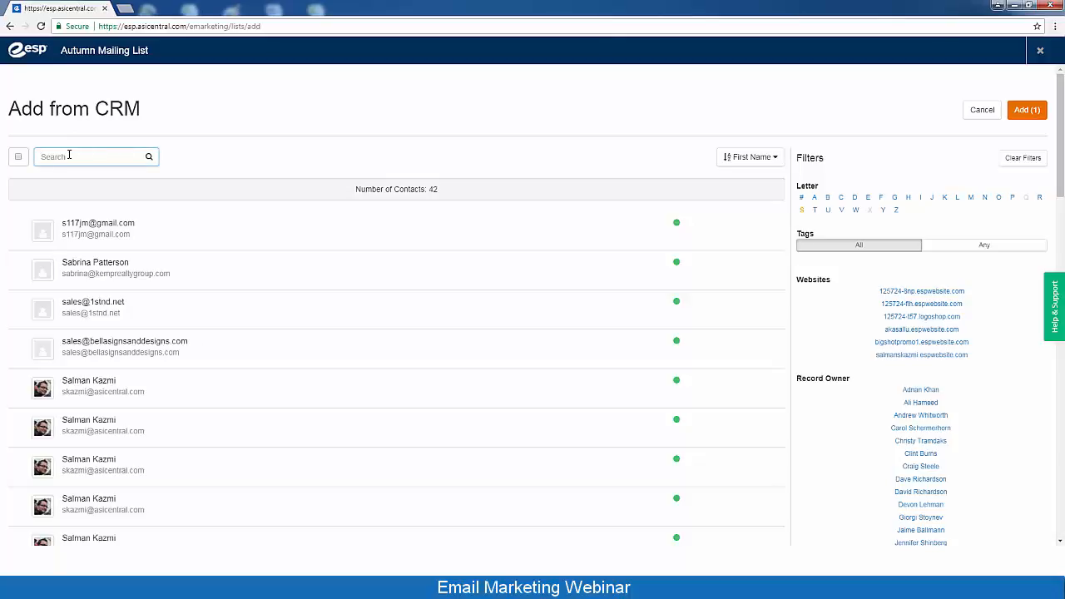
pyautogui.click(763, 161)
pyautogui.click(765, 161)
pyautogui.click(1034, 116)
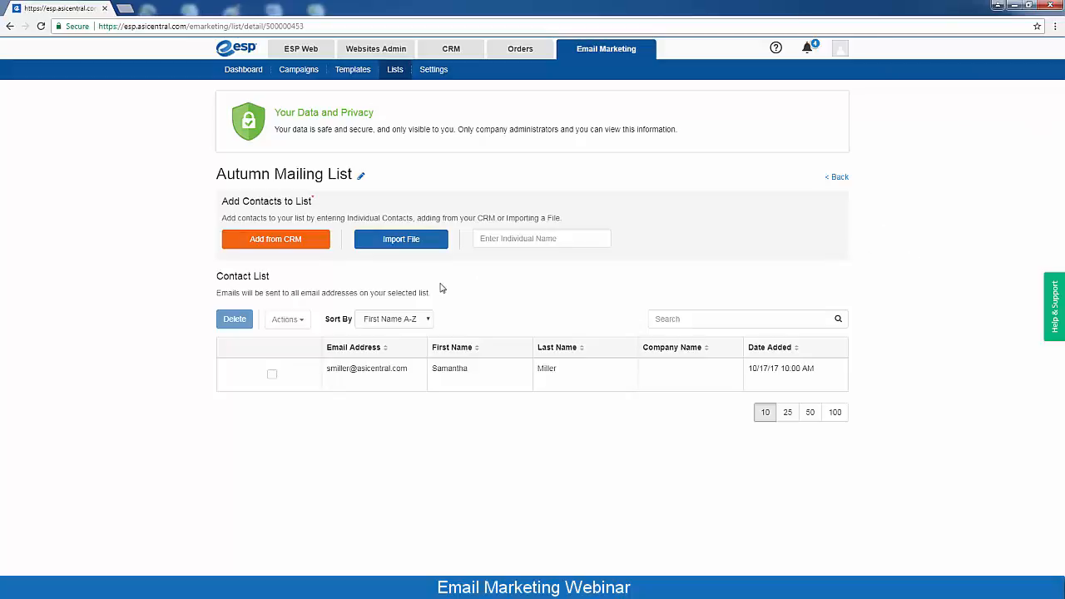
# Start a file import into the Autumn Mailing List using CSV format
pyautogui.click(399, 241)
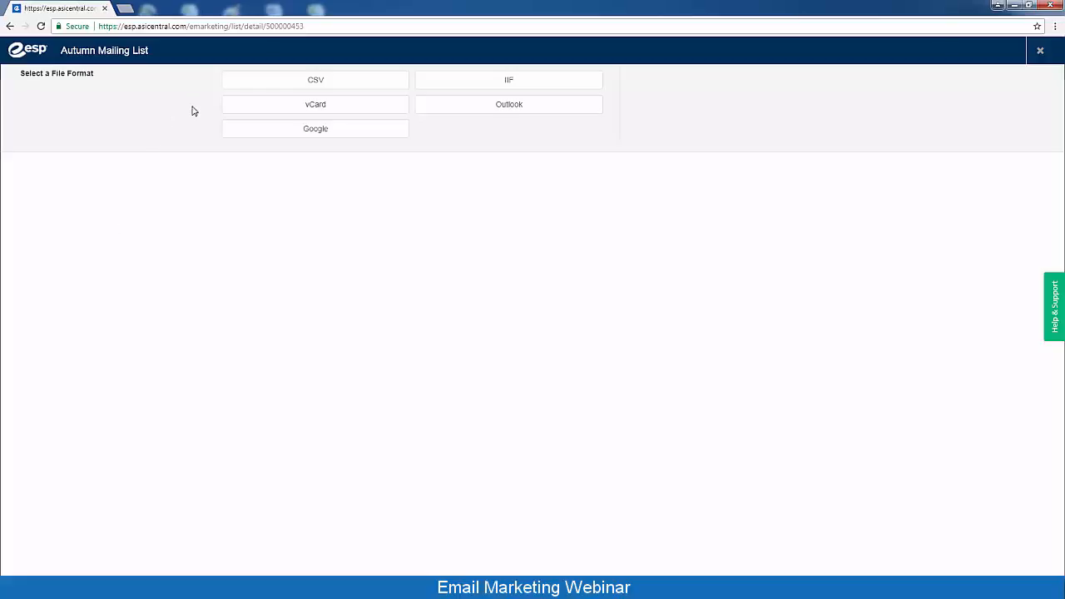
pyautogui.click(324, 82)
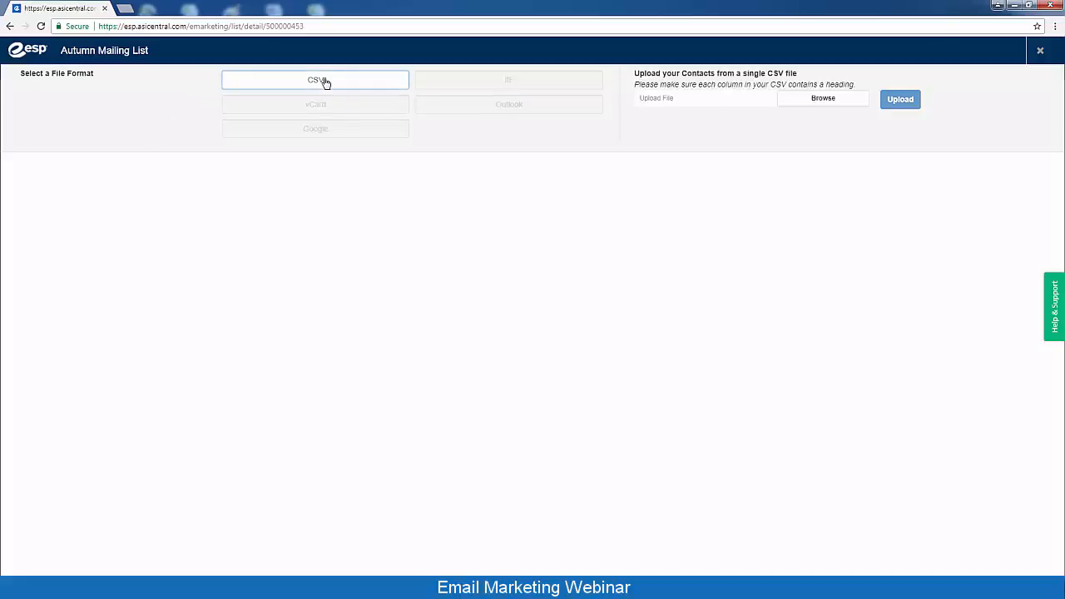
# Select Marketing2017List.csv from the Training folder as the file to upload
pyautogui.click(812, 102)
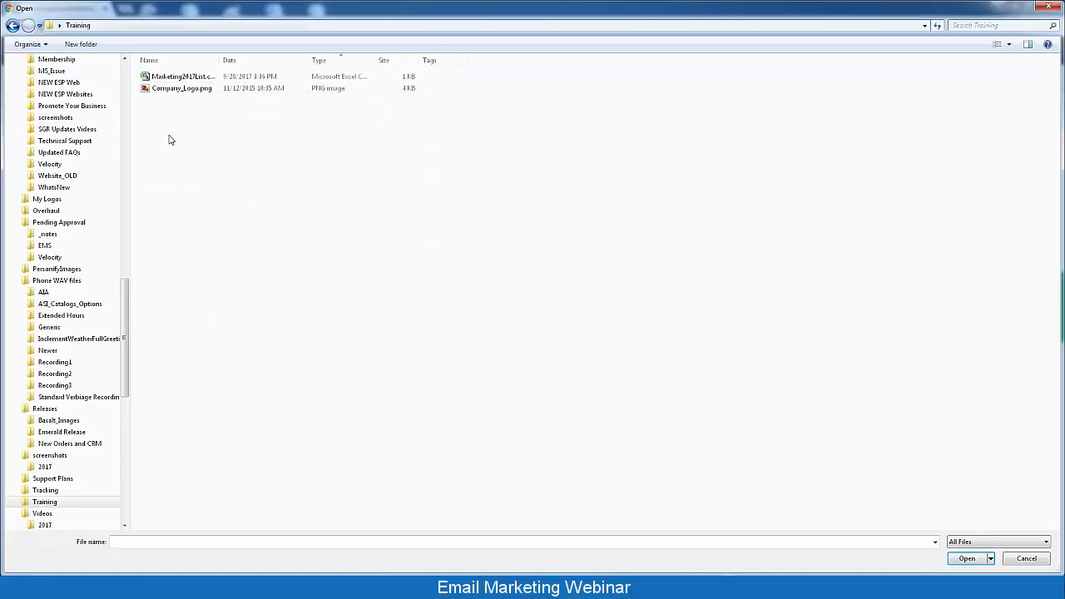
pyautogui.click(173, 77)
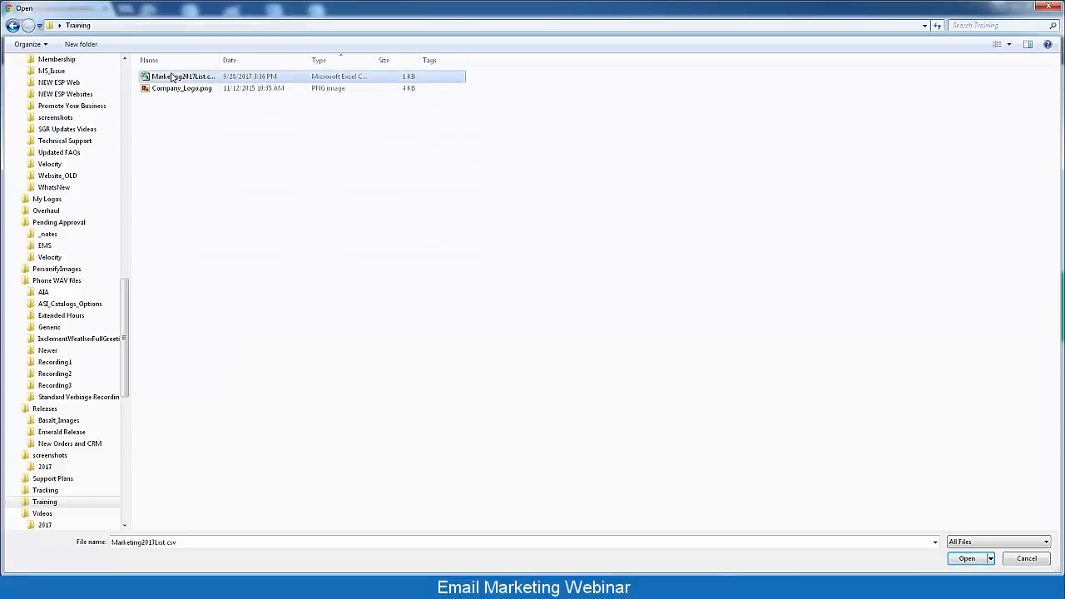
pyautogui.click(968, 559)
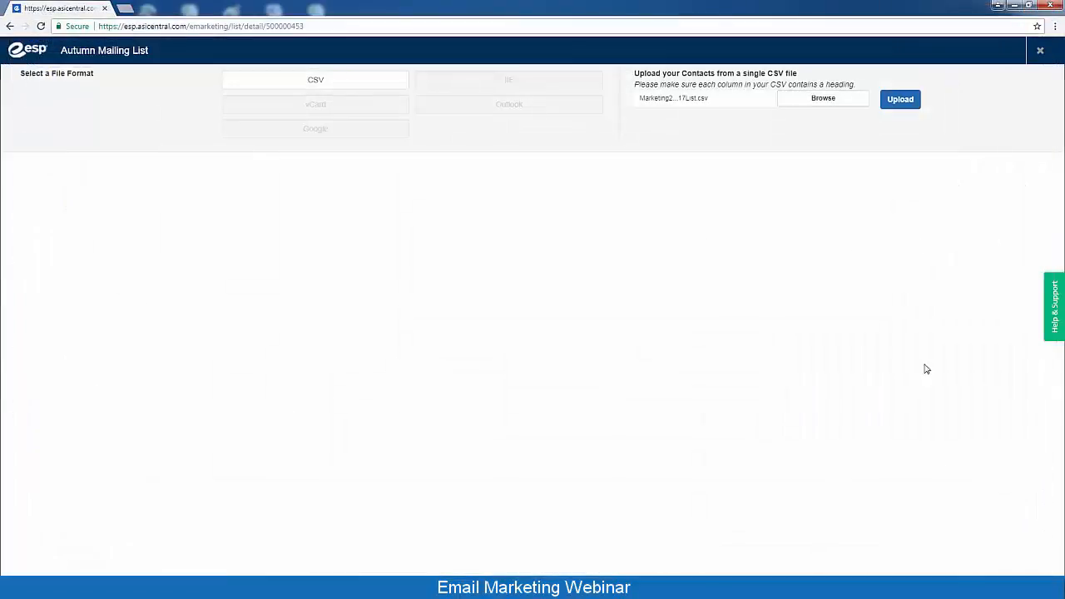
# Upload the CSV, map its Email column to Contact Email Work, and complete the import
pyautogui.click(911, 103)
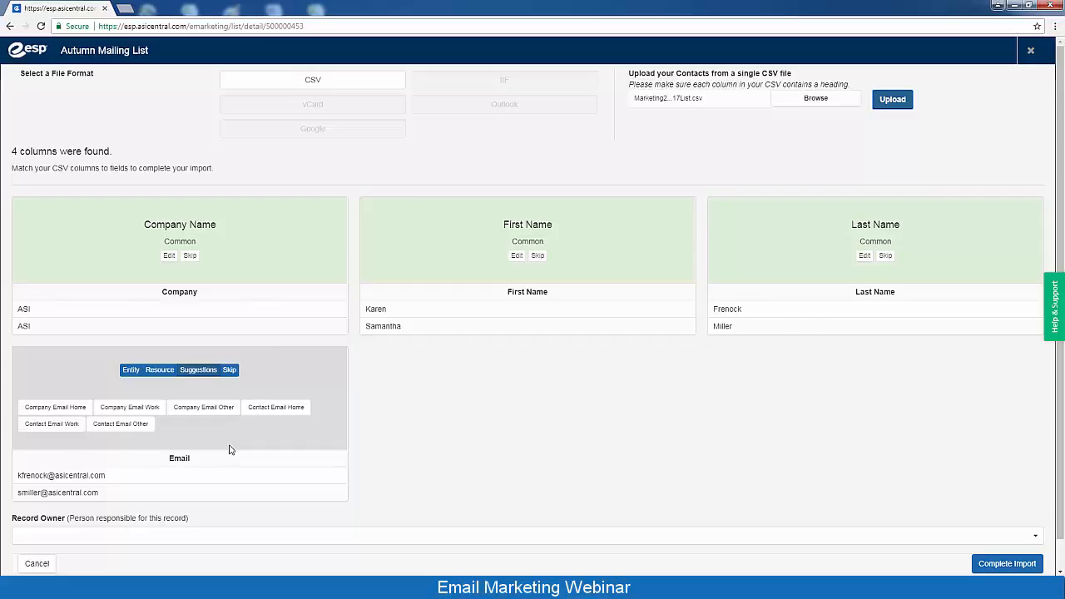
pyautogui.click(40, 426)
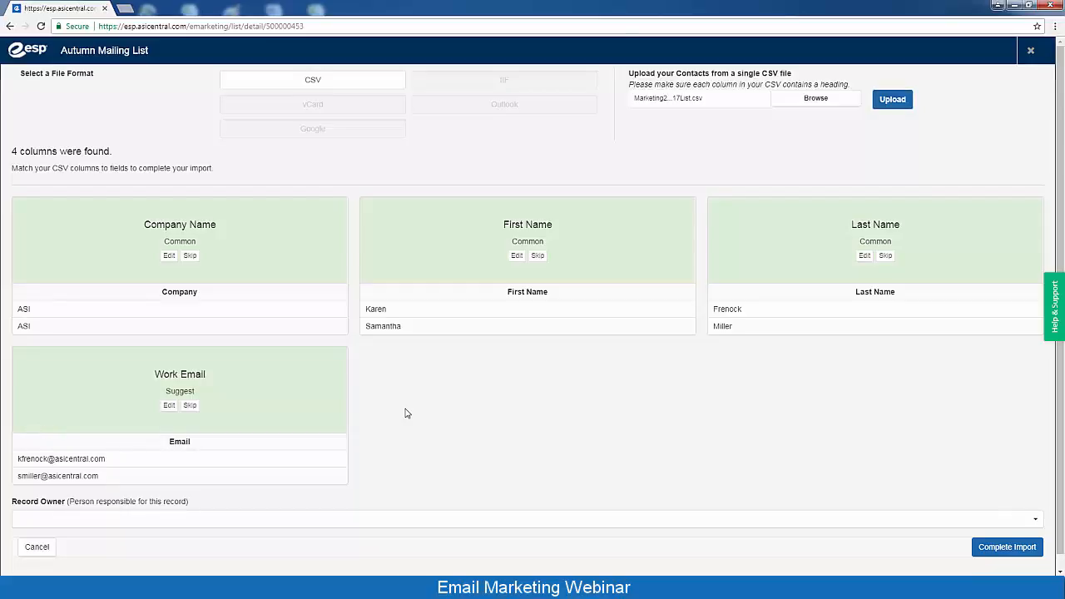
pyautogui.click(1006, 547)
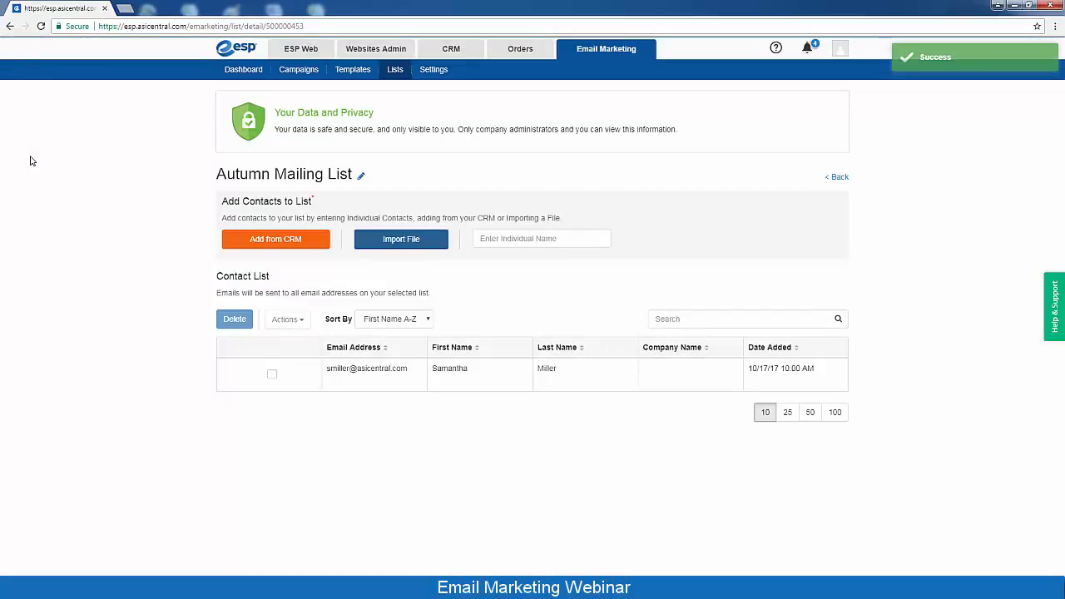
# Reload the list page and add an existing contact by searching their name in Enter Individual Name
pyautogui.click(41, 26)
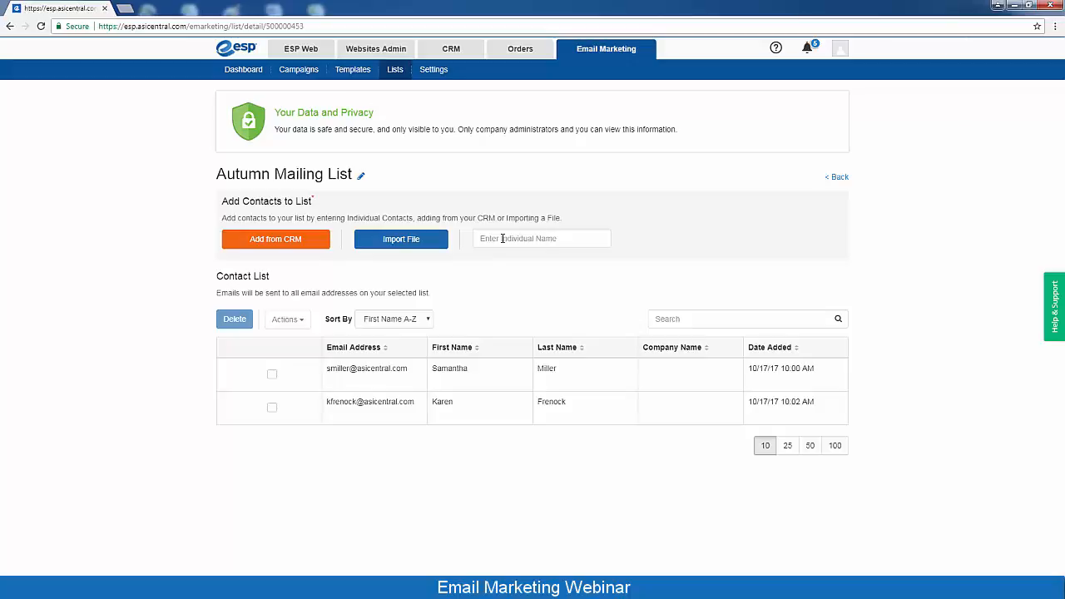
pyautogui.click(503, 238)
pyautogui.write('jenn')
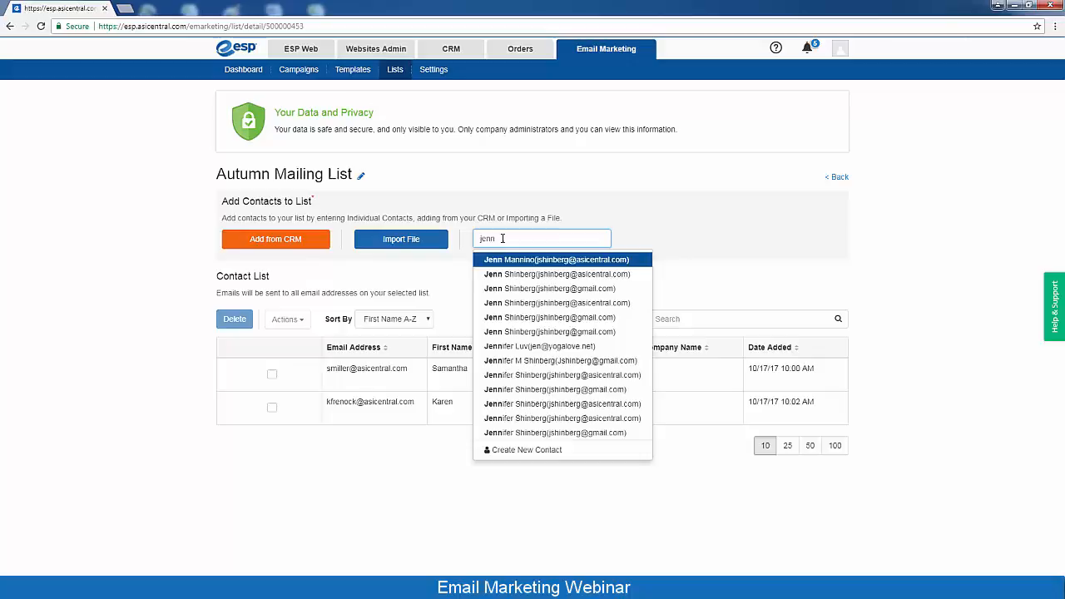
pyautogui.press('Return')
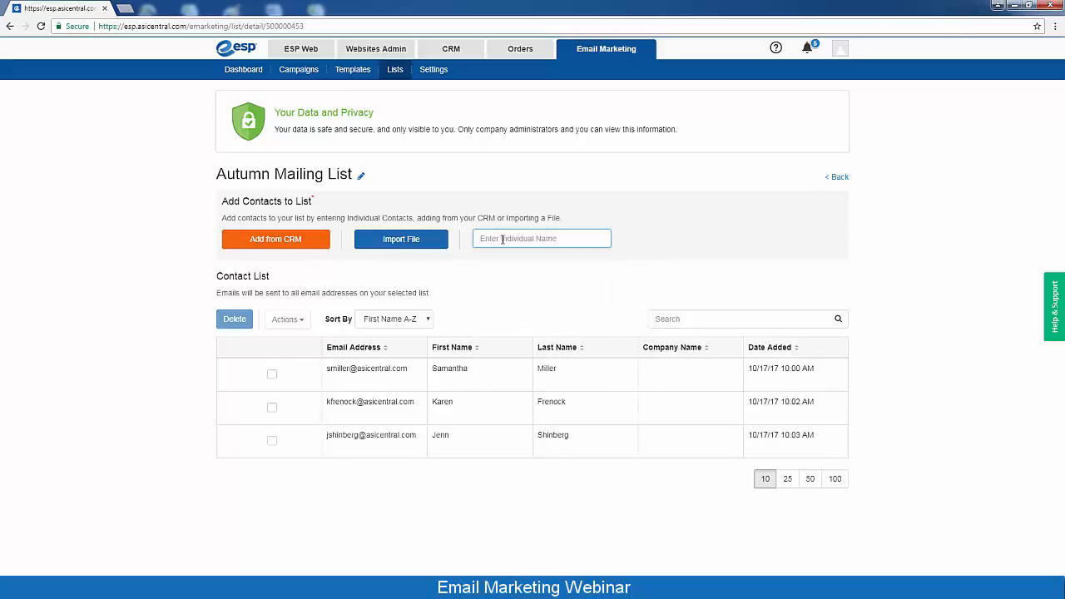
pyautogui.write('new con')
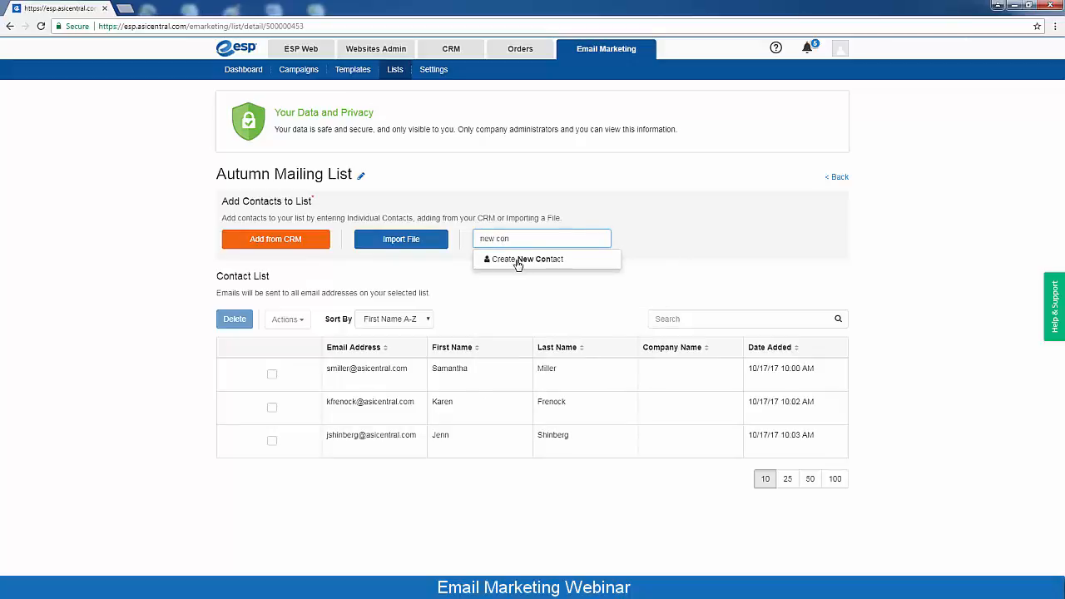
pyautogui.click(518, 260)
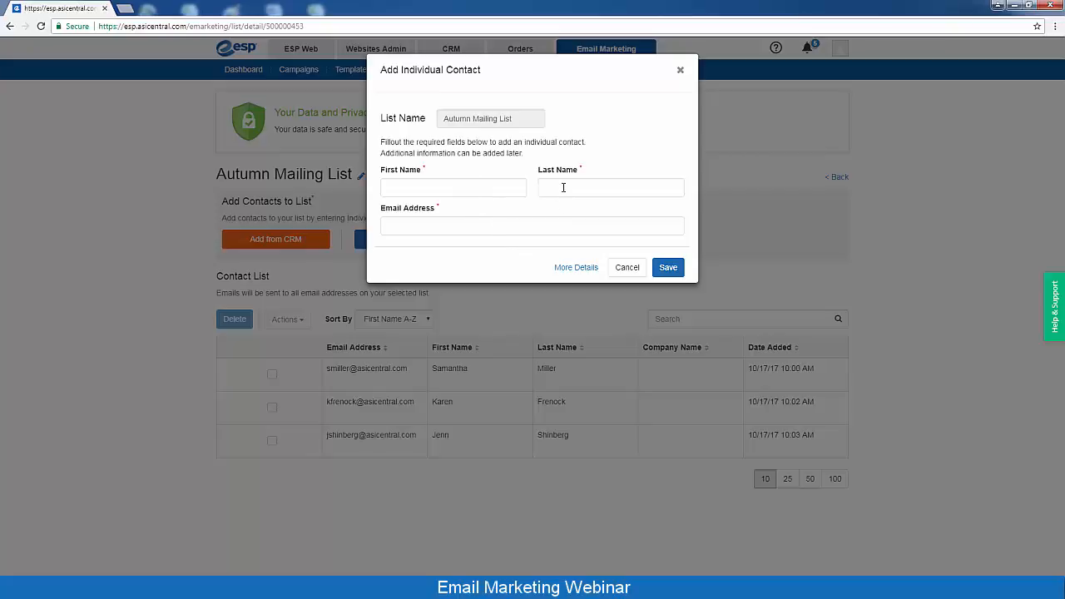
pyautogui.click(573, 268)
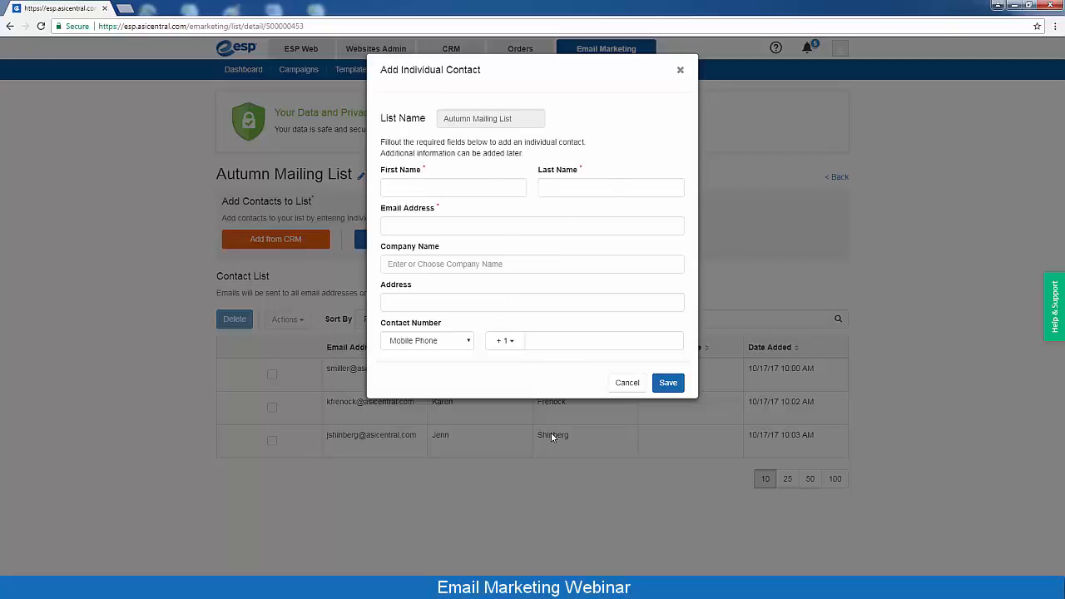
pyautogui.click(626, 383)
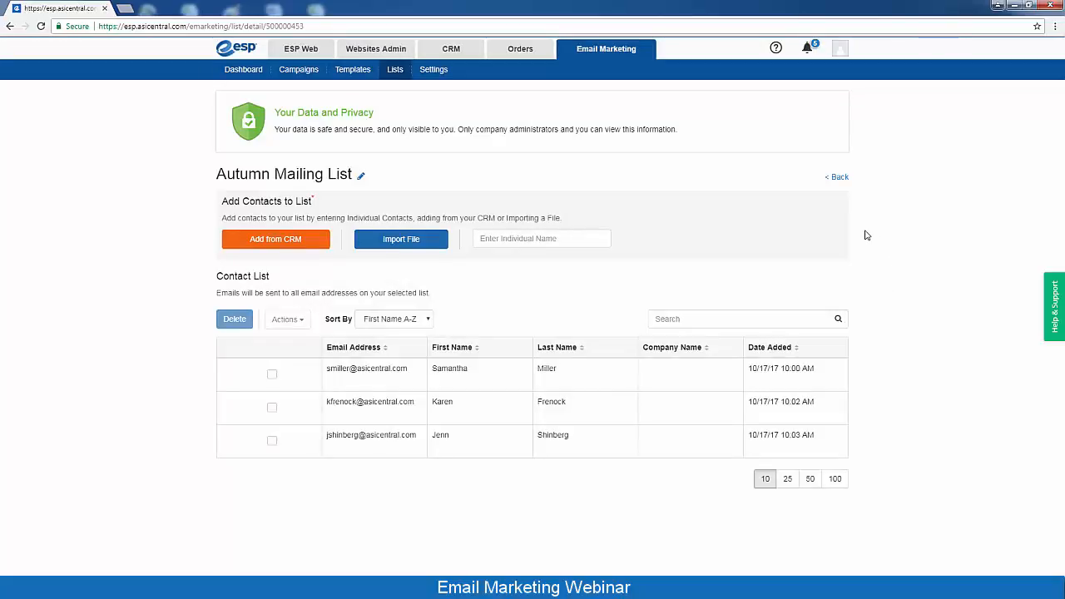
# Go back to the Lists overview, where Autumn Mailing List shows 3 recipients
pyautogui.click(838, 178)
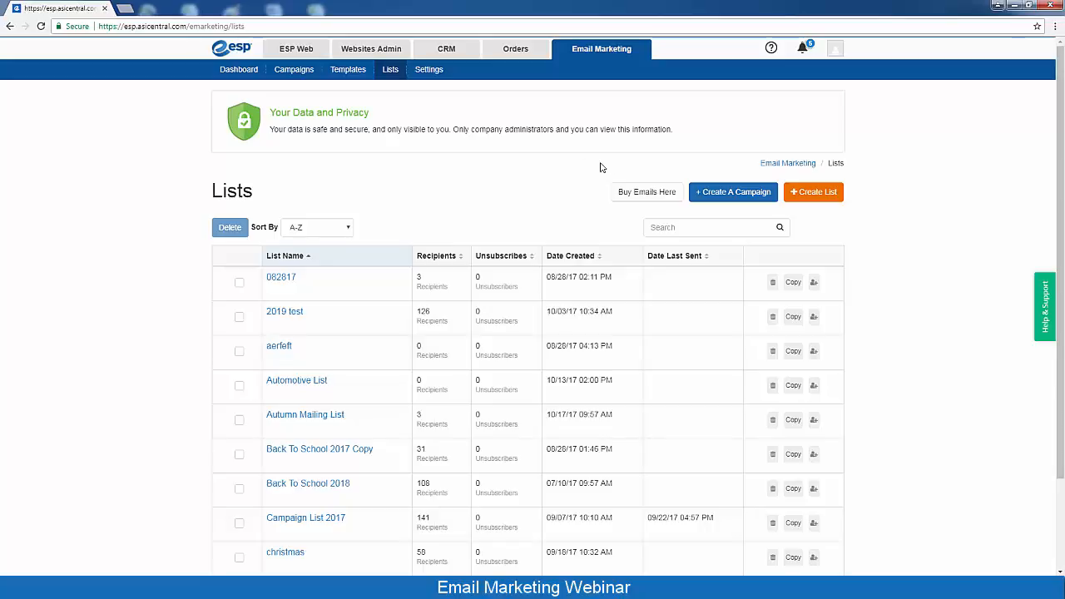
# Start a new campaign named 'Autumn Mailer 2017'
pyautogui.click(727, 195)
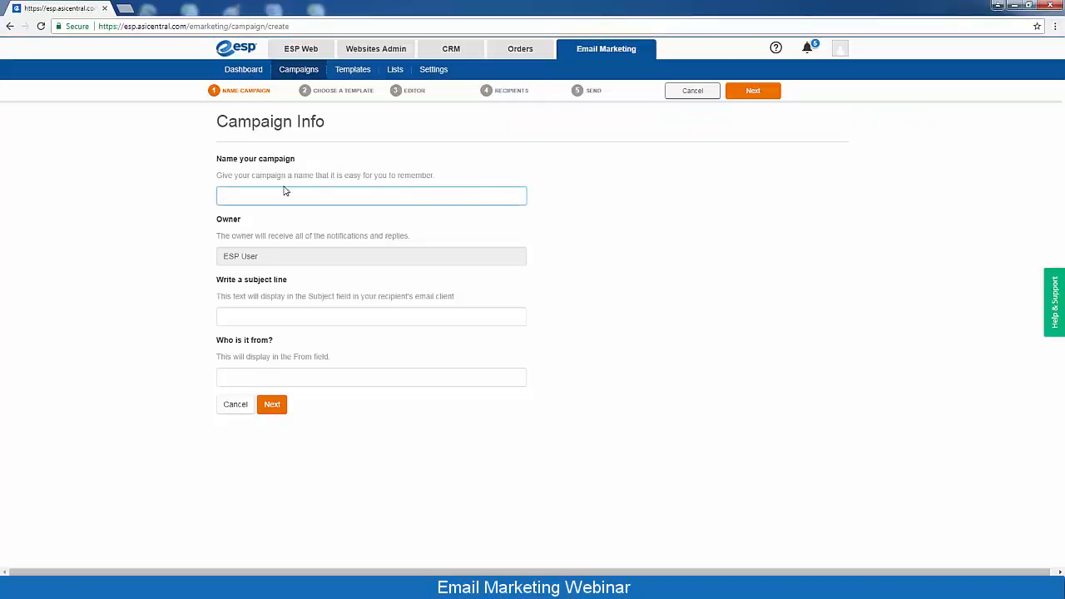
pyautogui.write('Autumn Mailer')
pyautogui.click(149, 278)
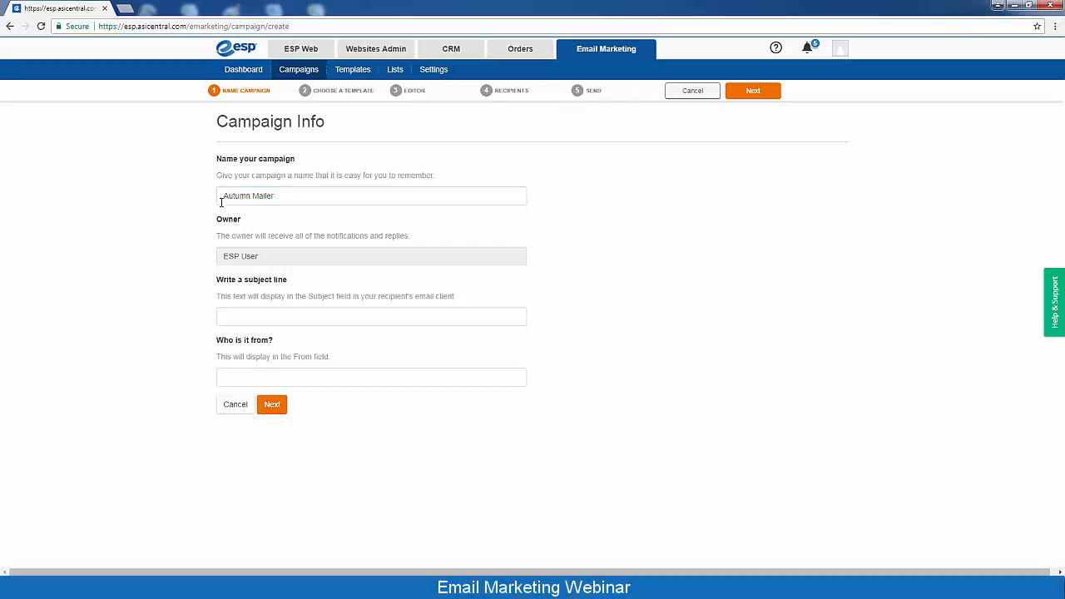
pyautogui.click(301, 194)
pyautogui.write('2017')
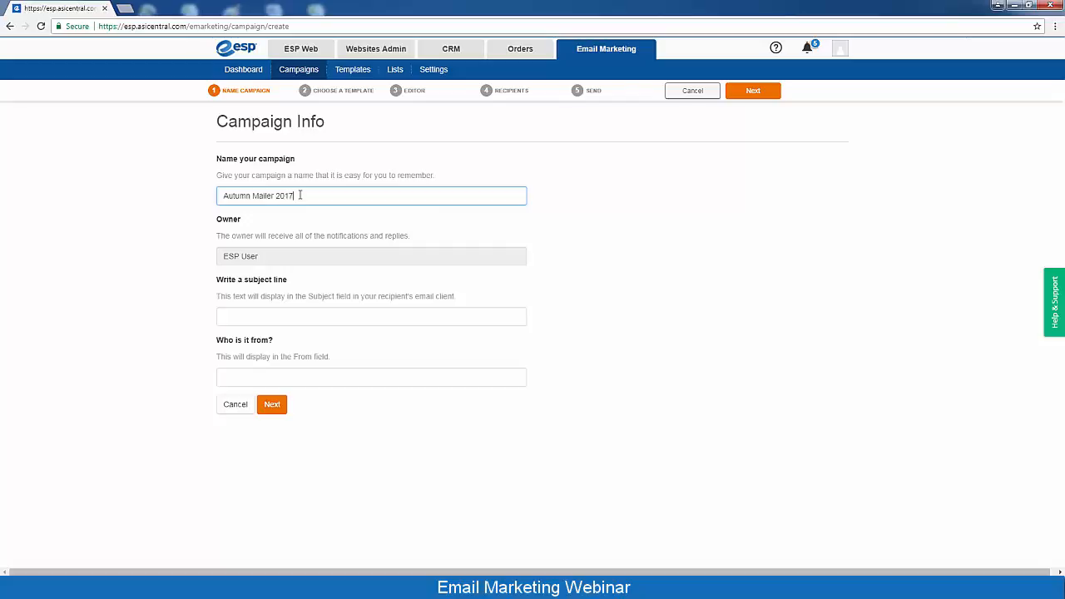
pyautogui.click(538, 226)
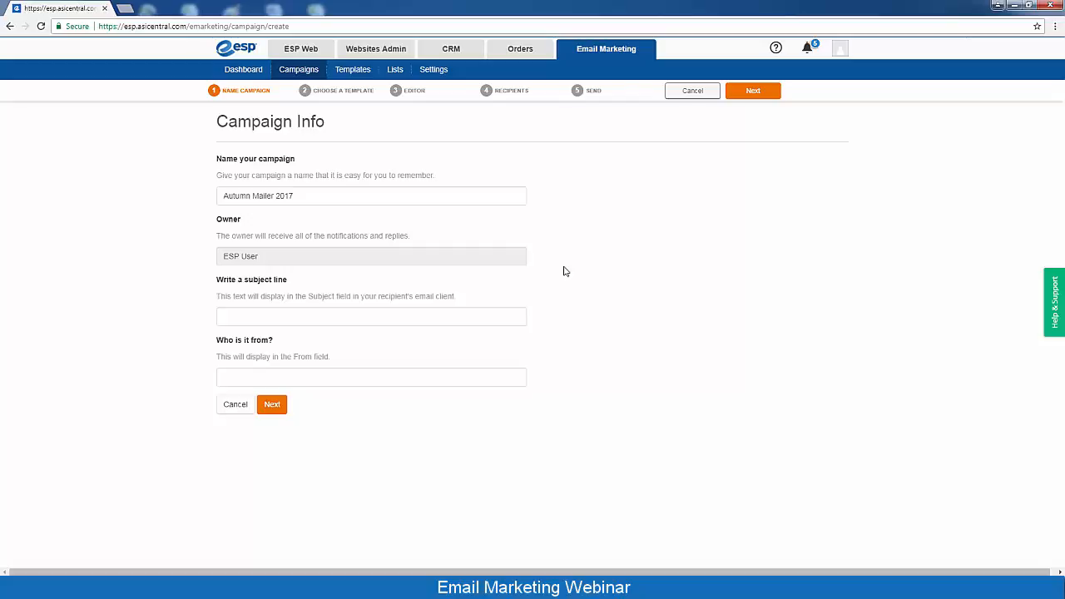
# Set subject 'Fall In Love With These Fall Specials!' and From name 'Your Favorite Distributor'
pyautogui.click(237, 318)
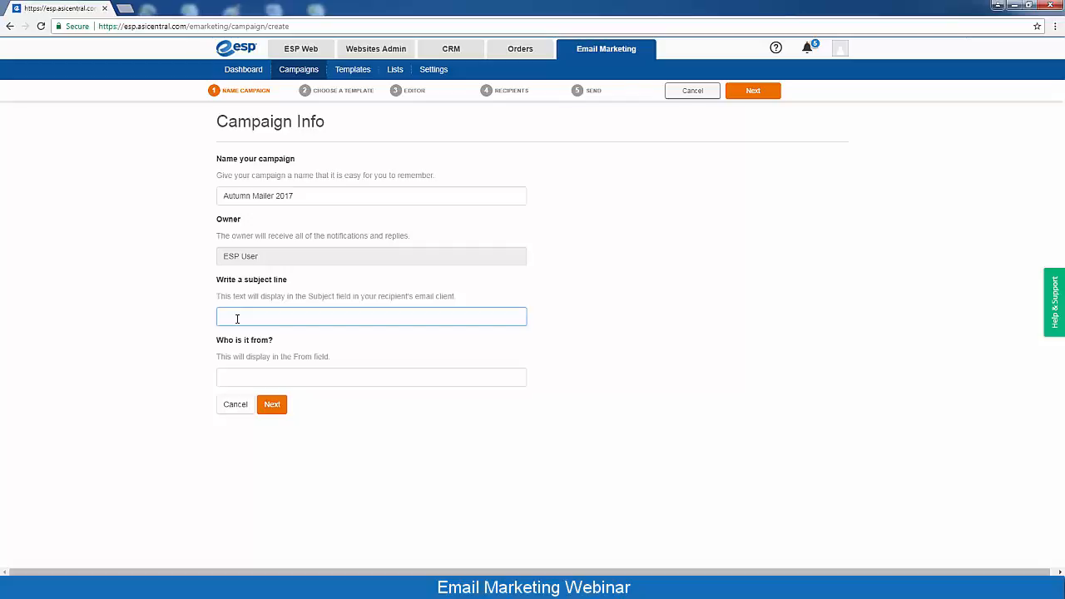
pyautogui.write('Fall In Love With These Fall Specials!')
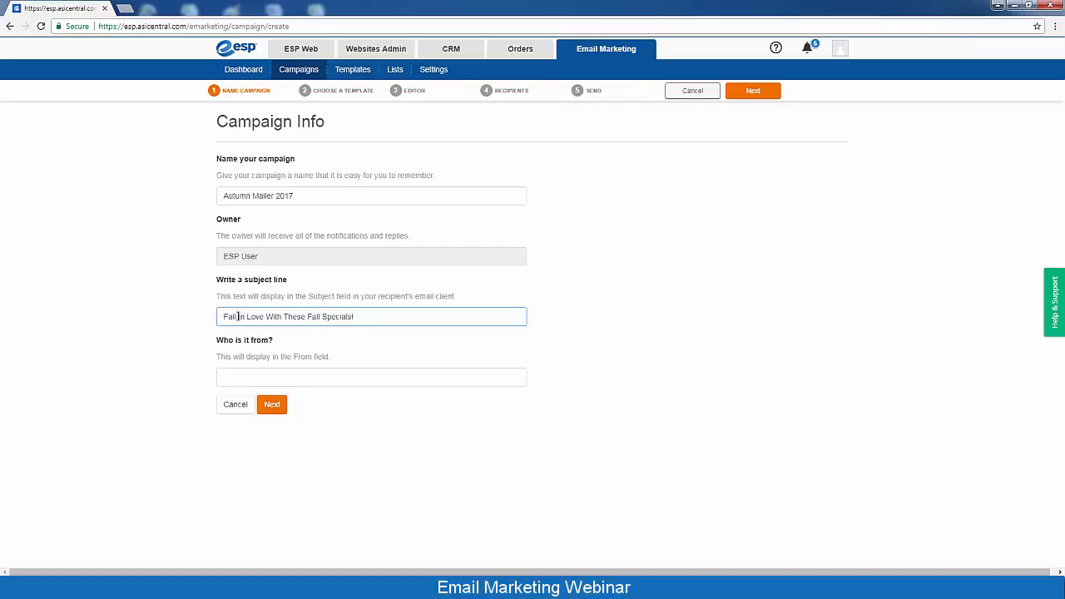
pyautogui.click(228, 374)
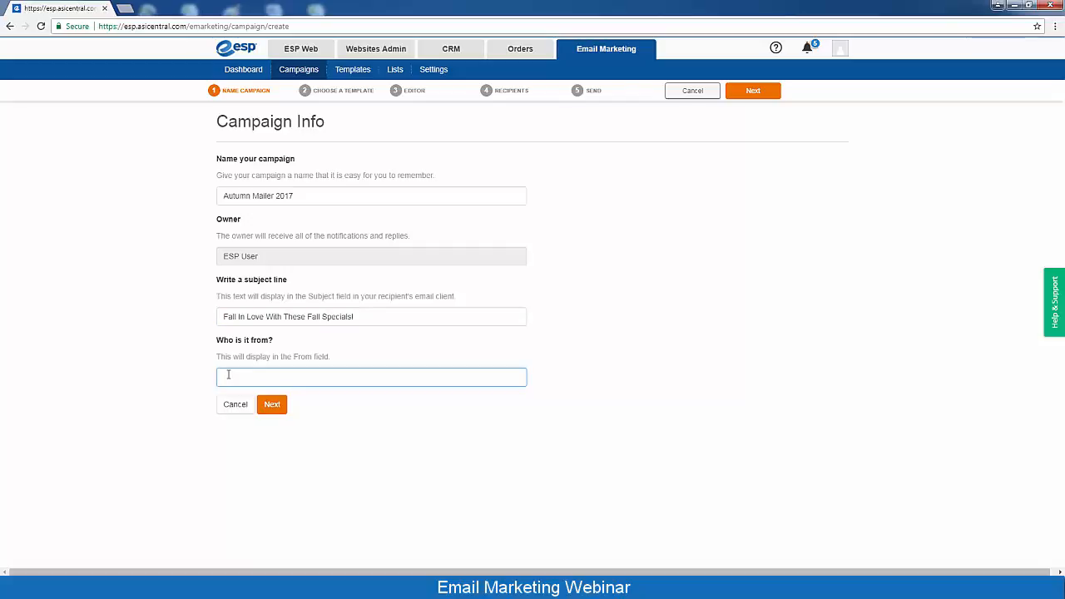
pyautogui.write('Your Favorite Distributor')
pyautogui.click(271, 451)
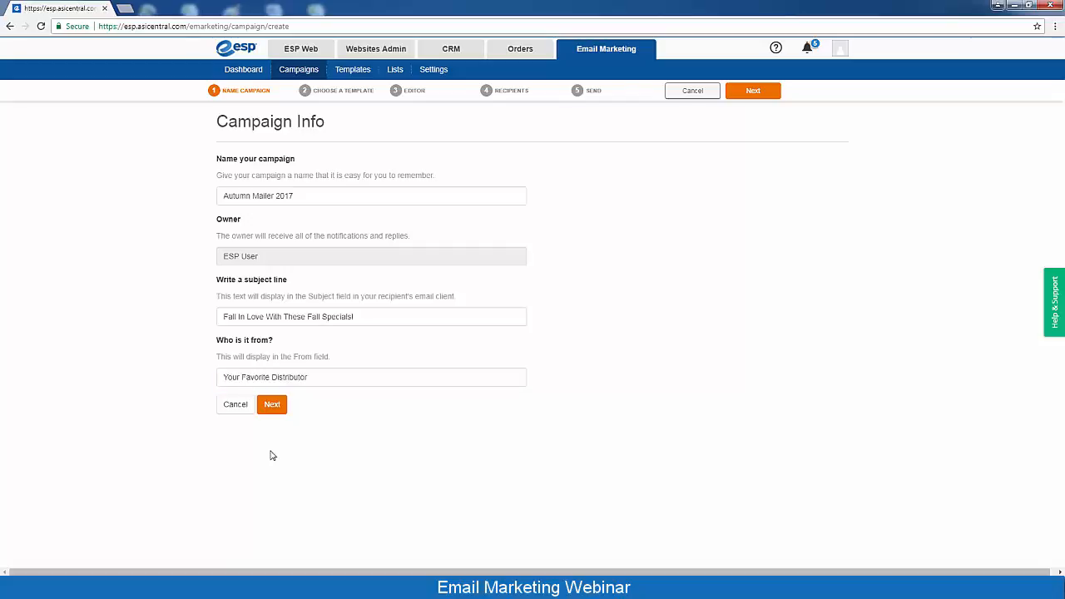
pyautogui.click(273, 405)
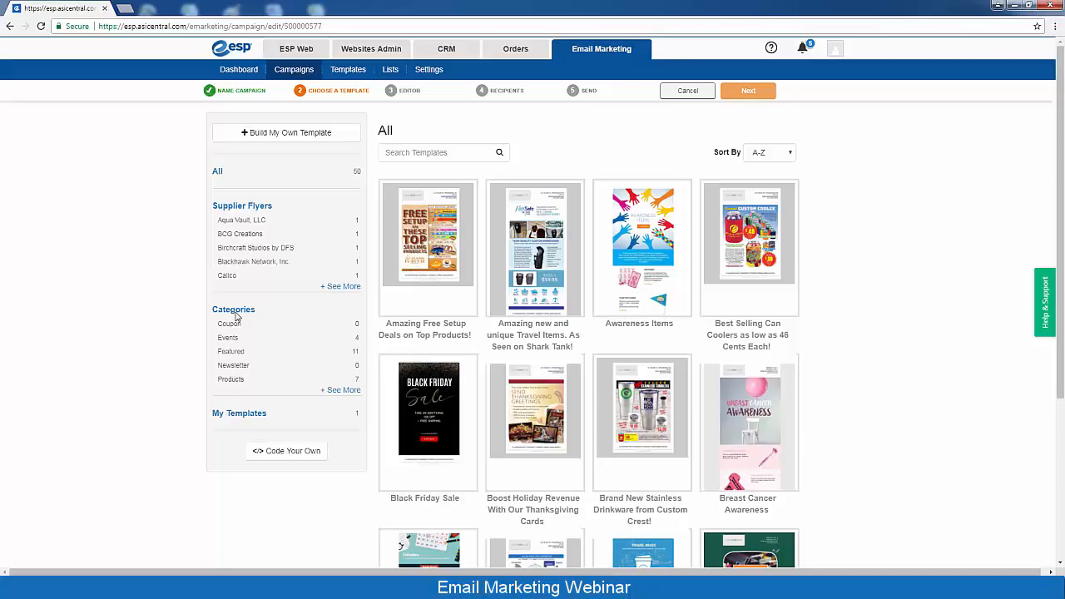
# Pick the Brand New Stainless Drinkware from Custom Crest! template and proceed to editing it
pyautogui.click(231, 340)
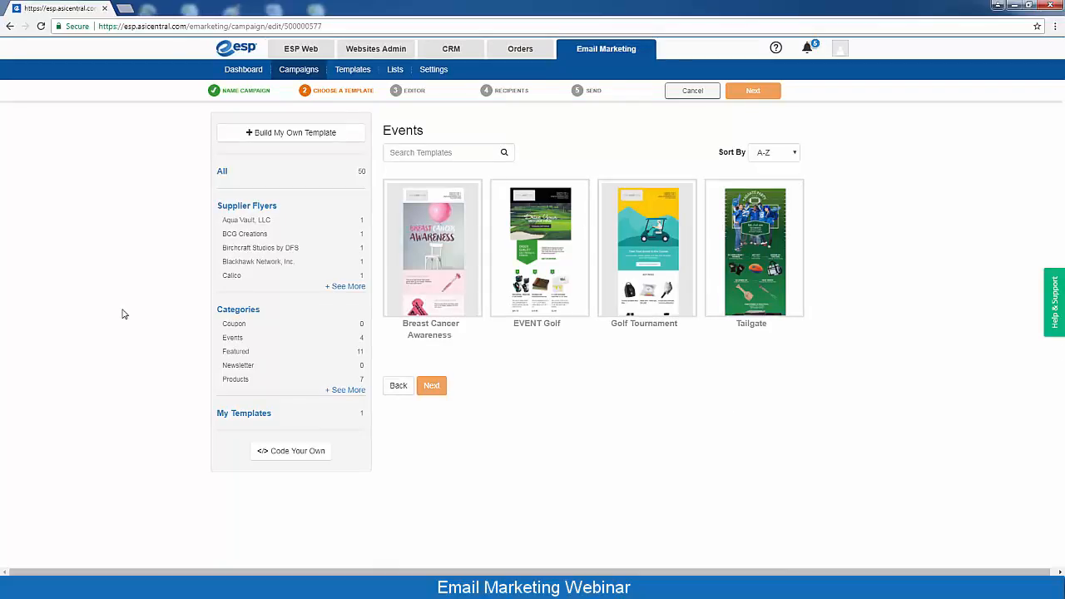
pyautogui.click(221, 173)
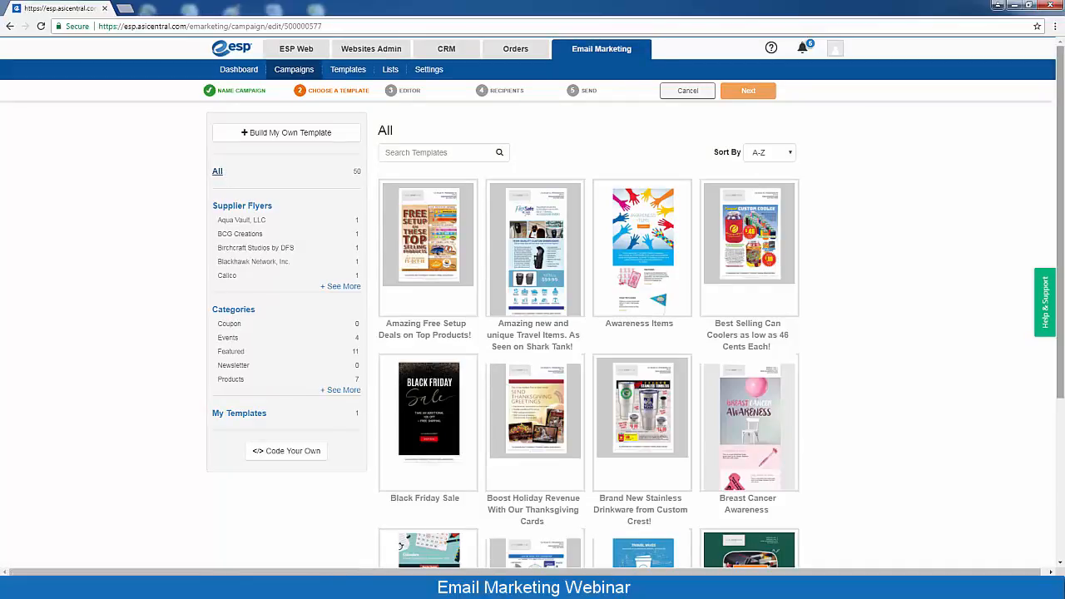
pyautogui.moveTo(1062, 237); pyautogui.dragTo(1062, 316)
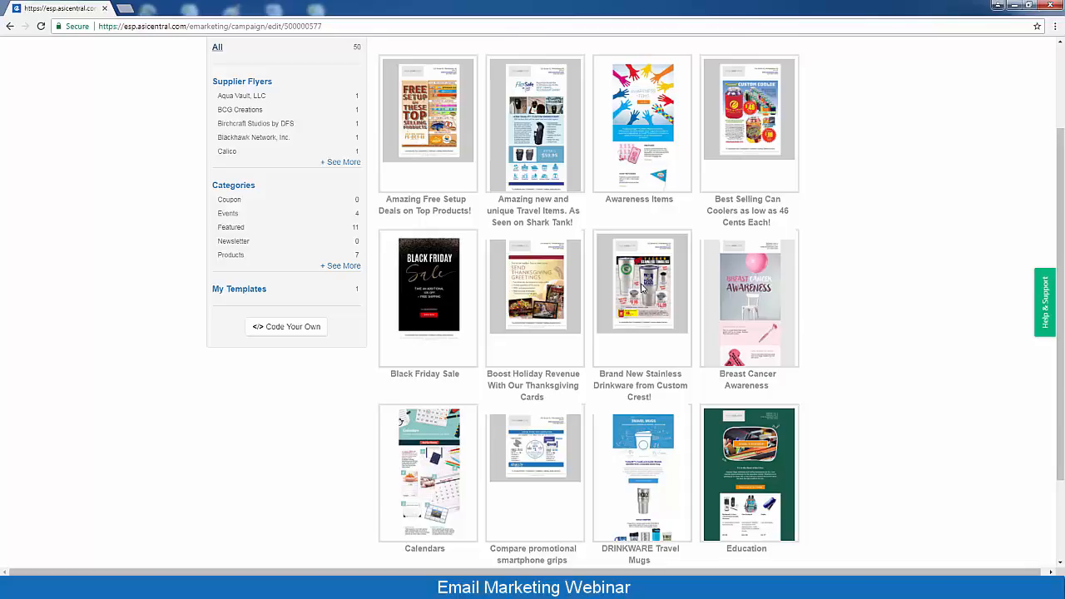
pyautogui.click(642, 309)
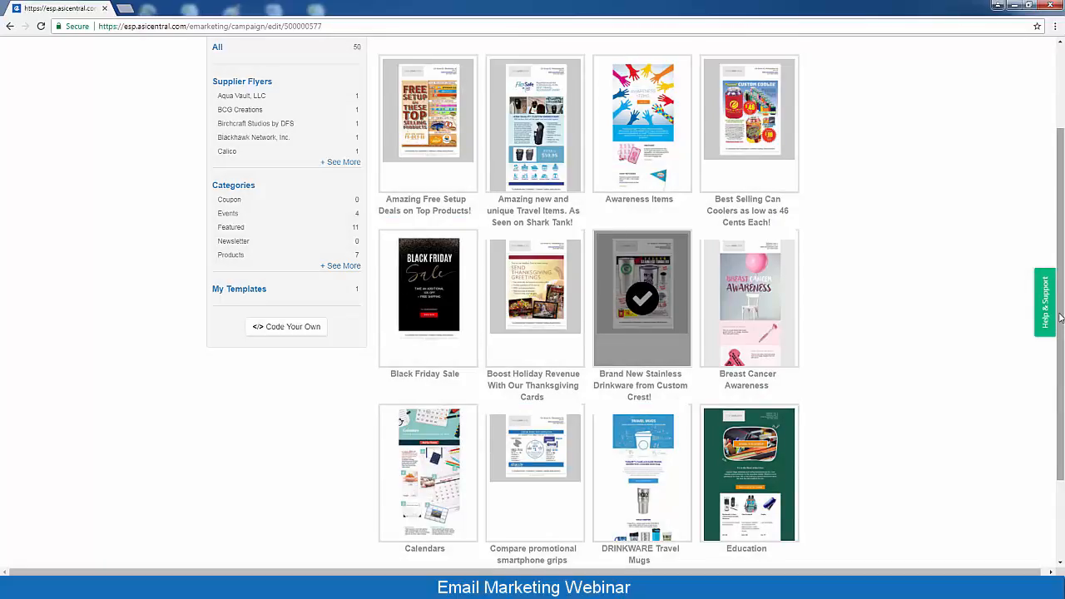
pyautogui.moveTo(1060, 317); pyautogui.dragTo(1061, 219)
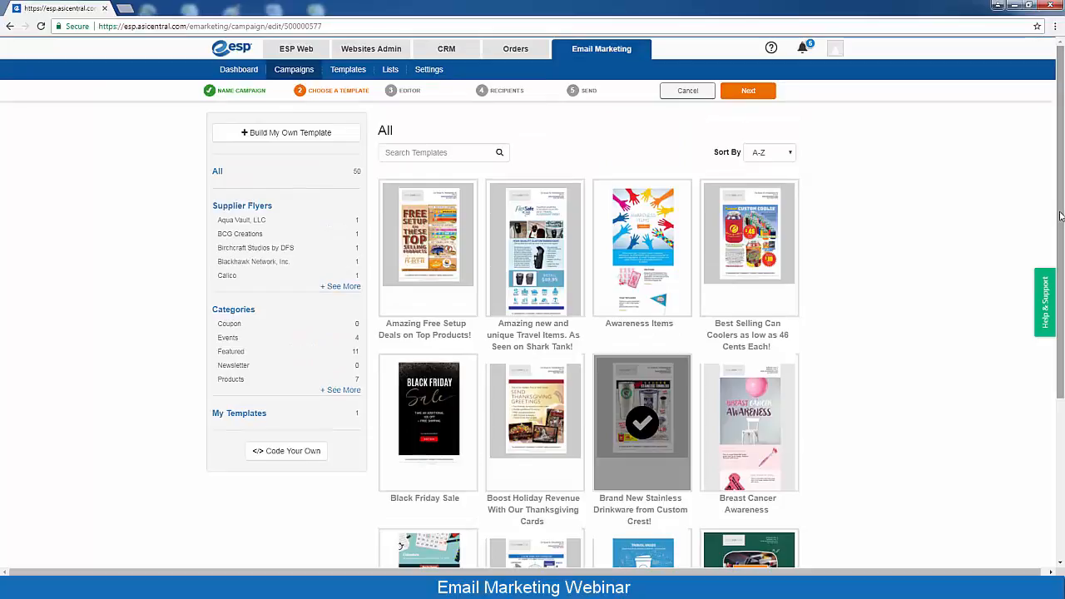
pyautogui.click(749, 91)
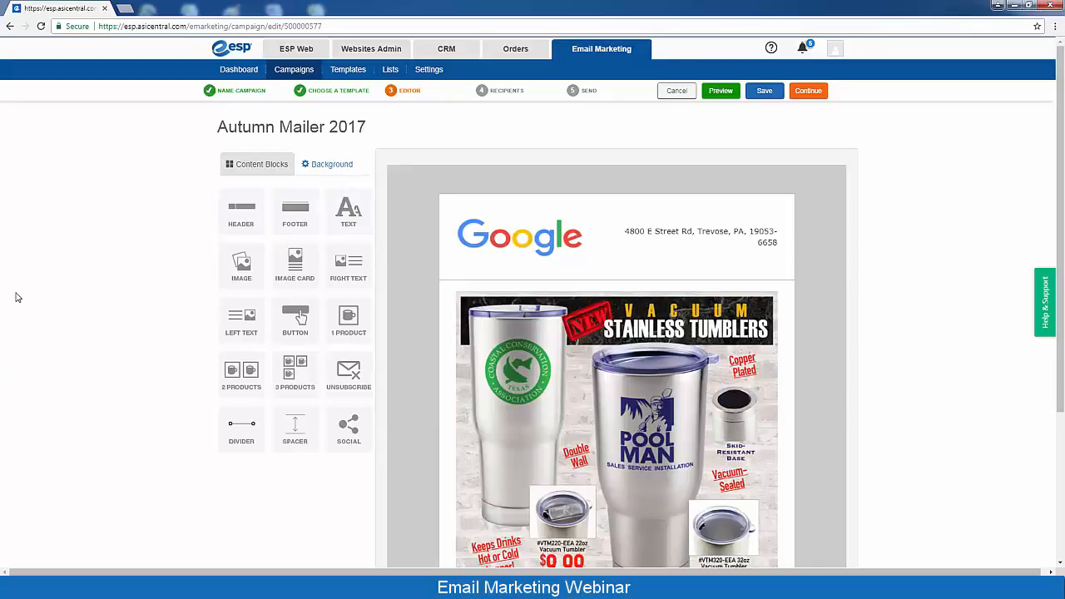
# Replace the header logo with the Company_Logo.png image
pyautogui.click(509, 241)
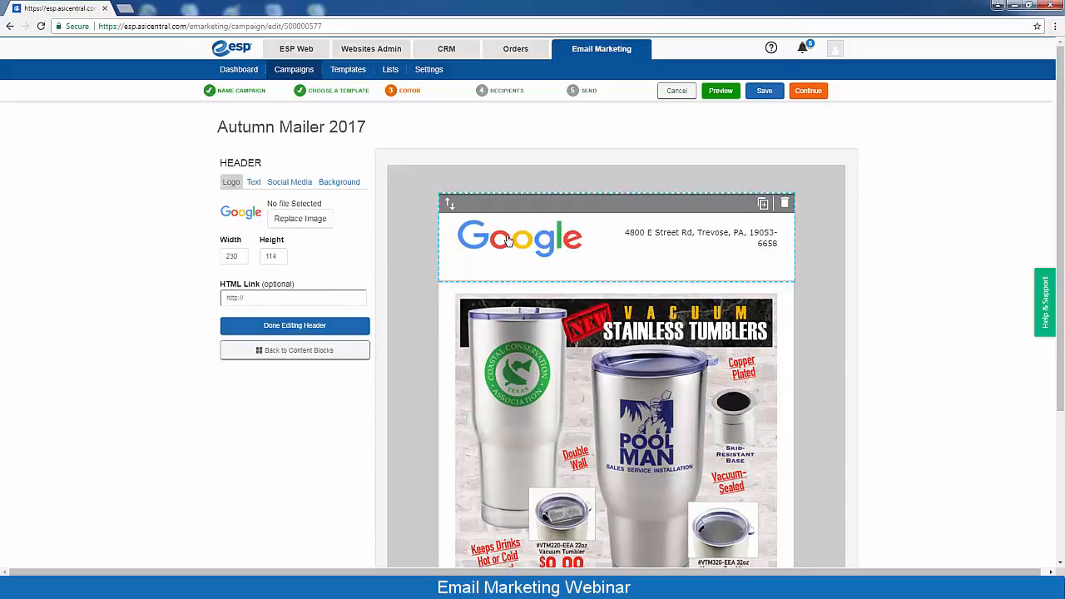
pyautogui.click(292, 221)
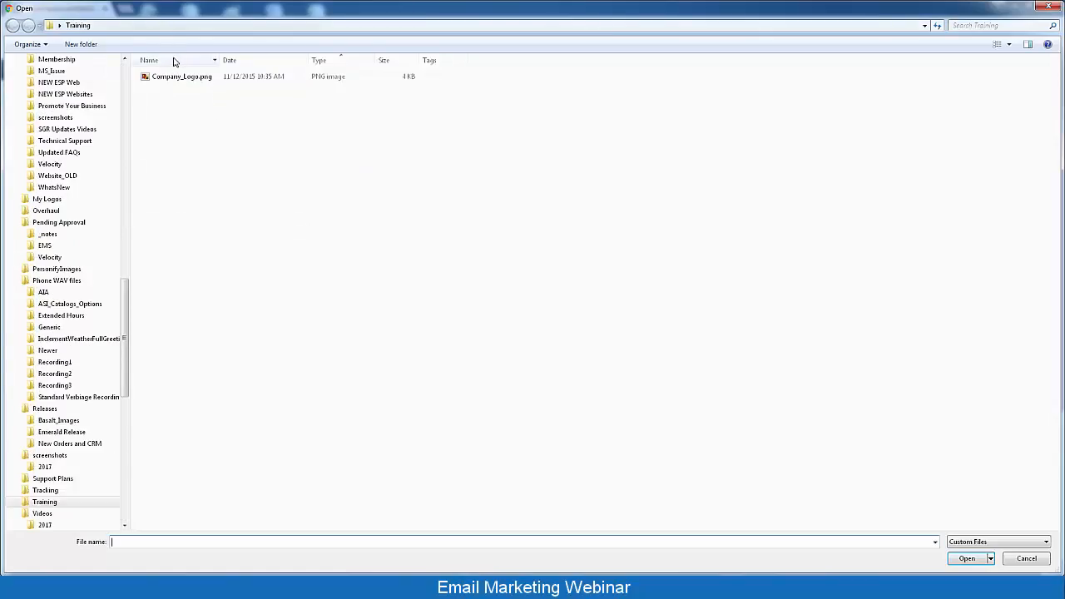
pyautogui.click(180, 78)
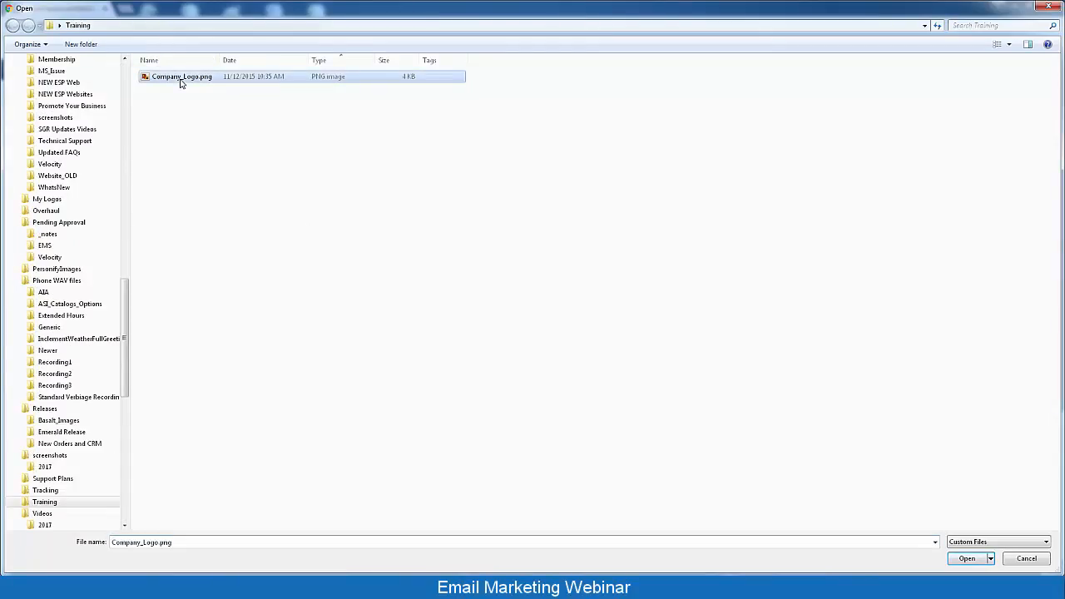
pyautogui.click(966, 559)
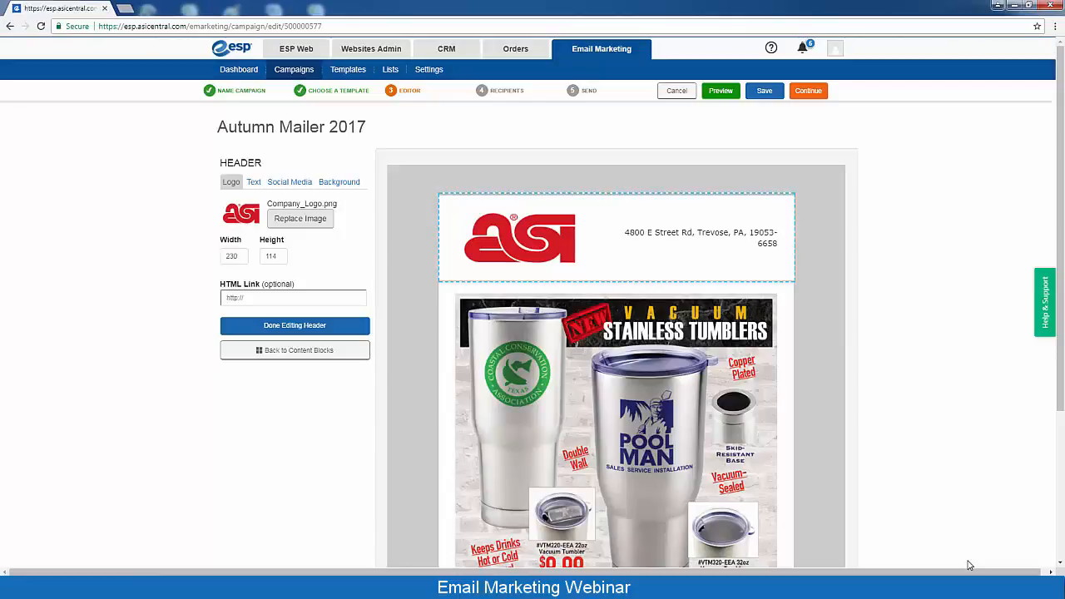
# Change the header logo width from 230 to 200 and apply it
pyautogui.click(223, 258)
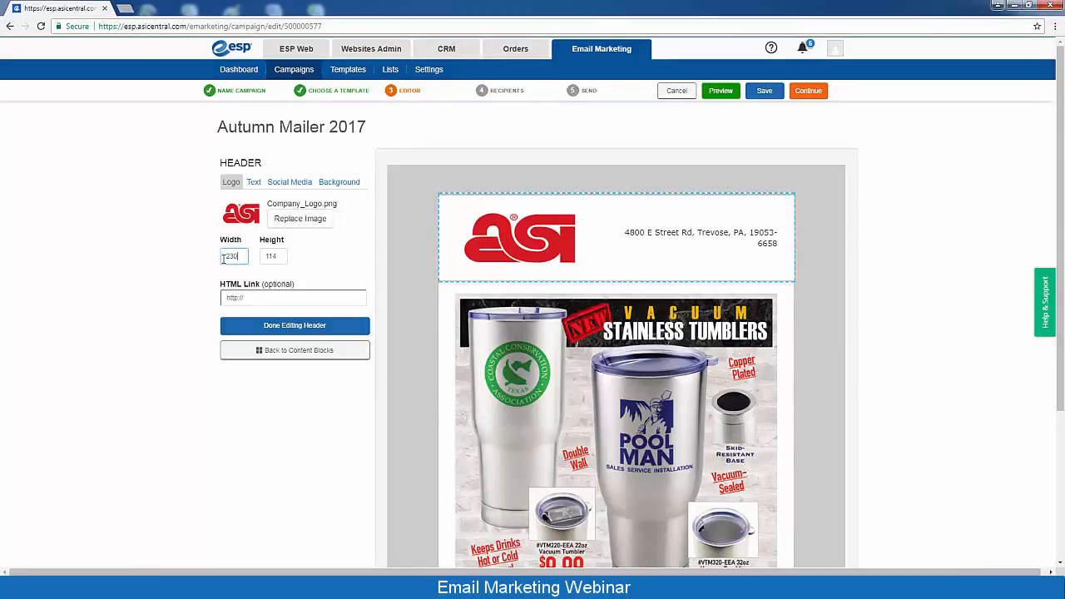
pyautogui.doubleClick(223, 259)
pyautogui.write('200')
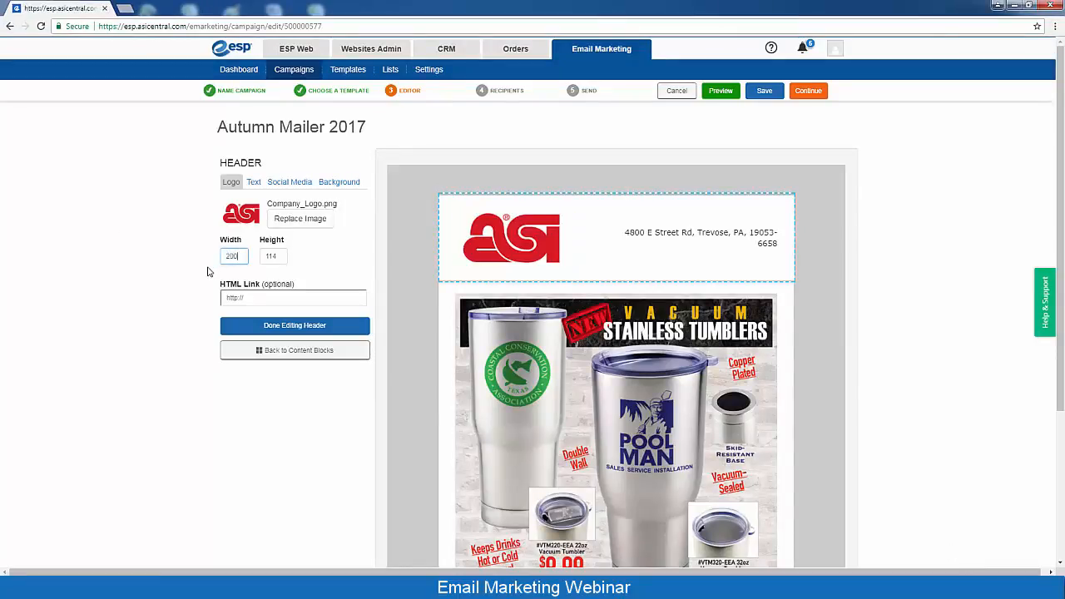
pyautogui.press('Tab')
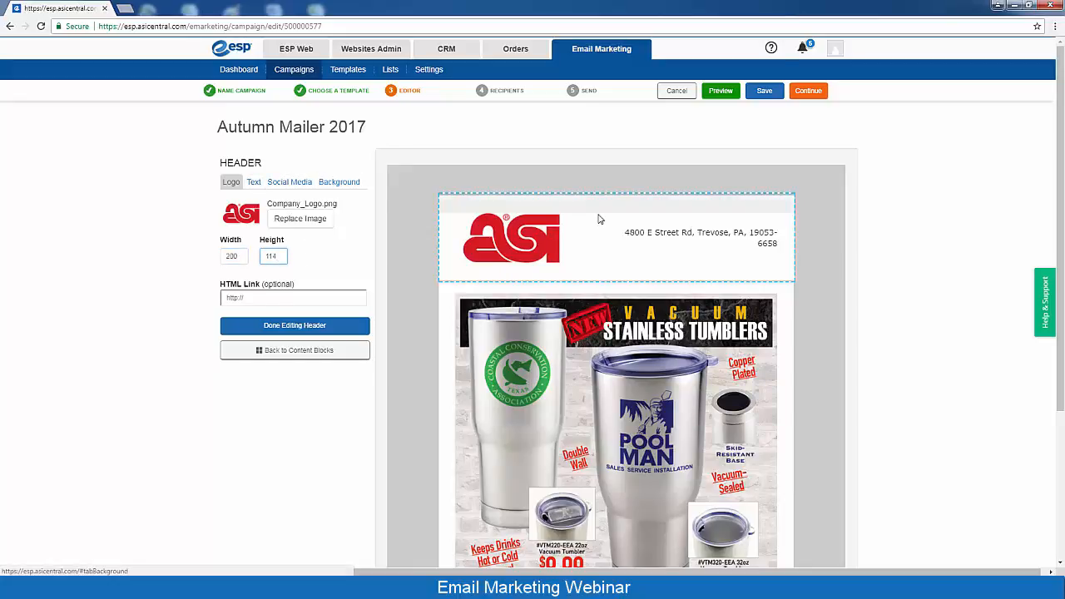
pyautogui.click(733, 246)
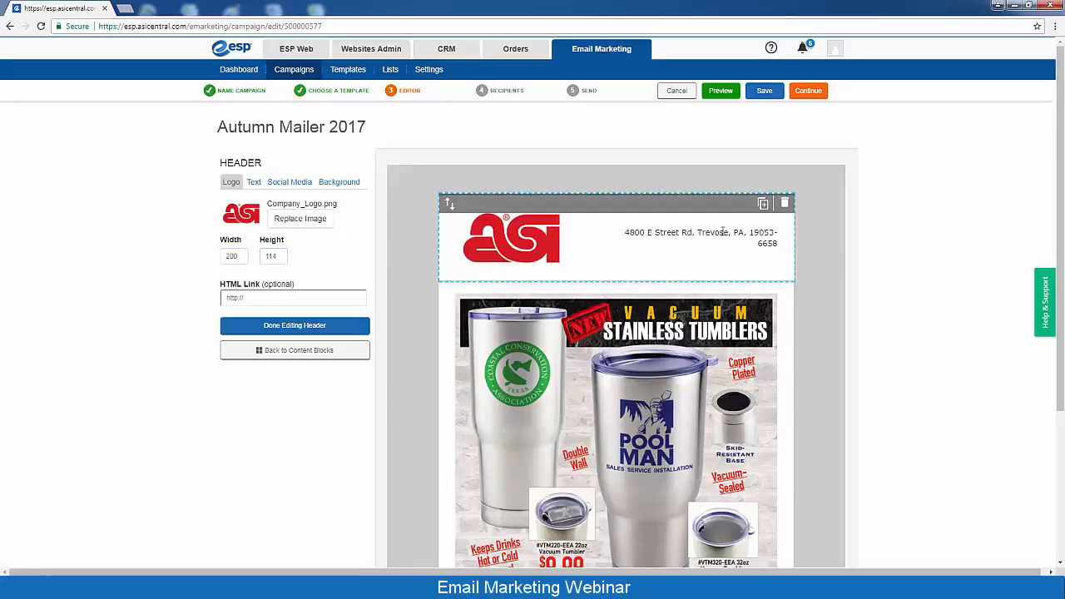
pyautogui.moveTo(722, 232); pyautogui.dragTo(758, 244)
pyautogui.click(754, 244)
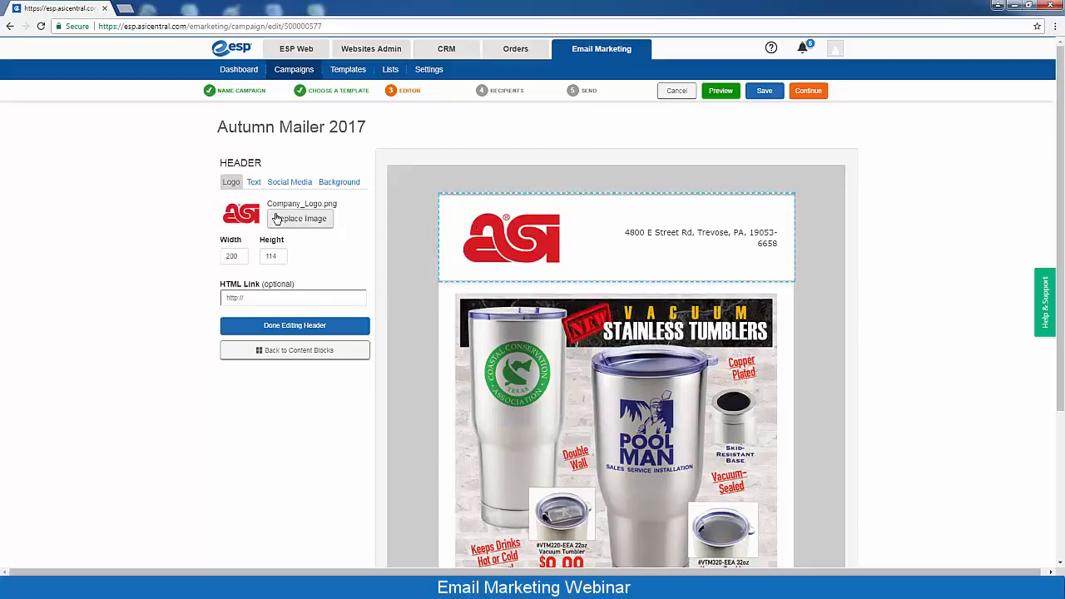
# Remove -6658 from the header address and add the contact's name line above it
pyautogui.click(255, 184)
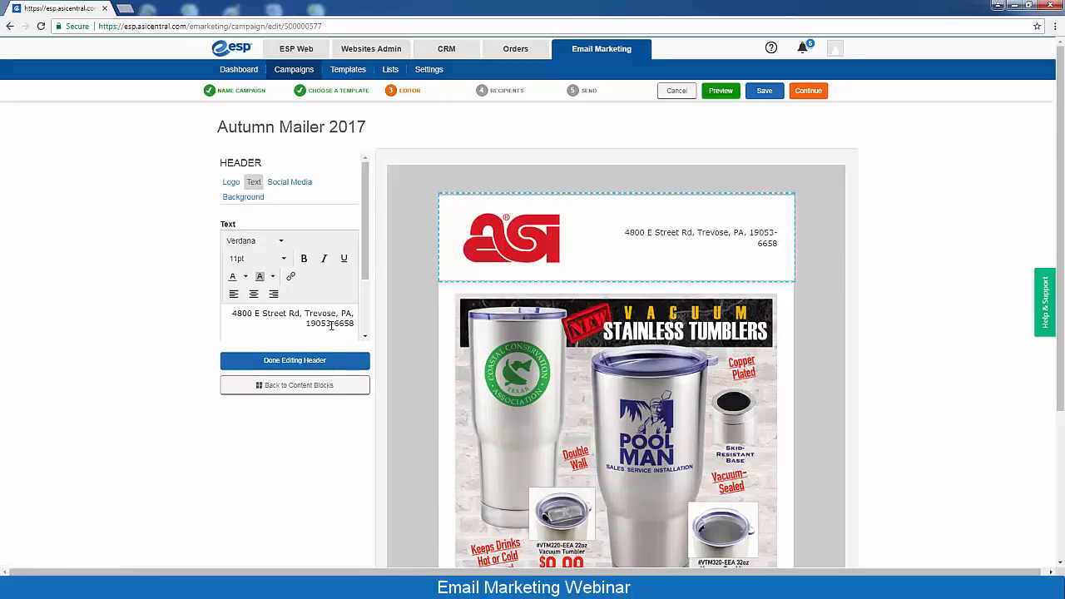
pyautogui.moveTo(330, 324); pyautogui.dragTo(362, 328)
pyautogui.press('BackSpace')
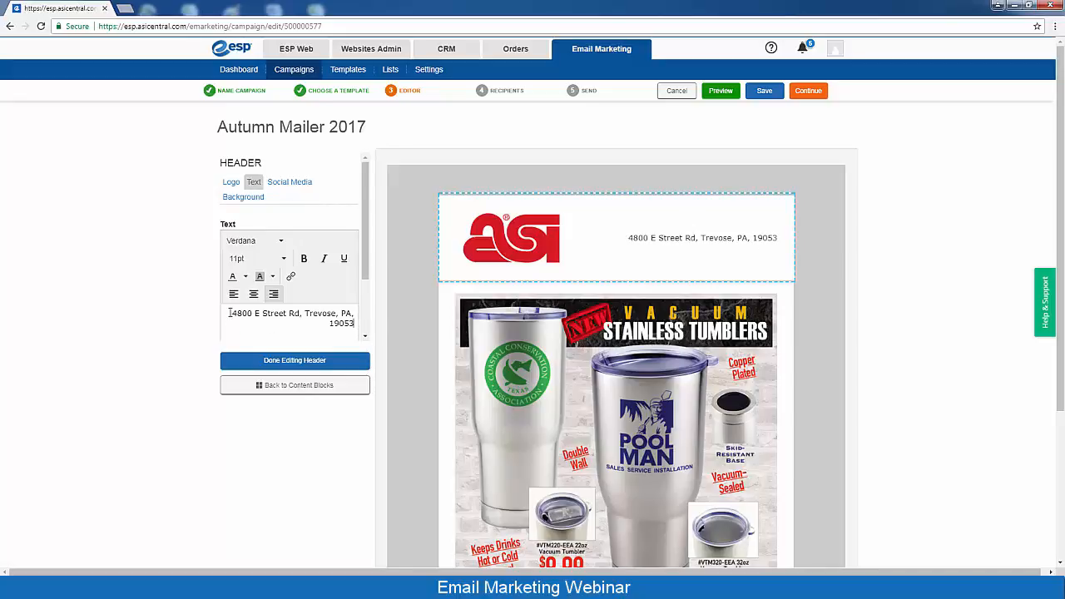
pyautogui.click(229, 313)
pyautogui.press('Return')
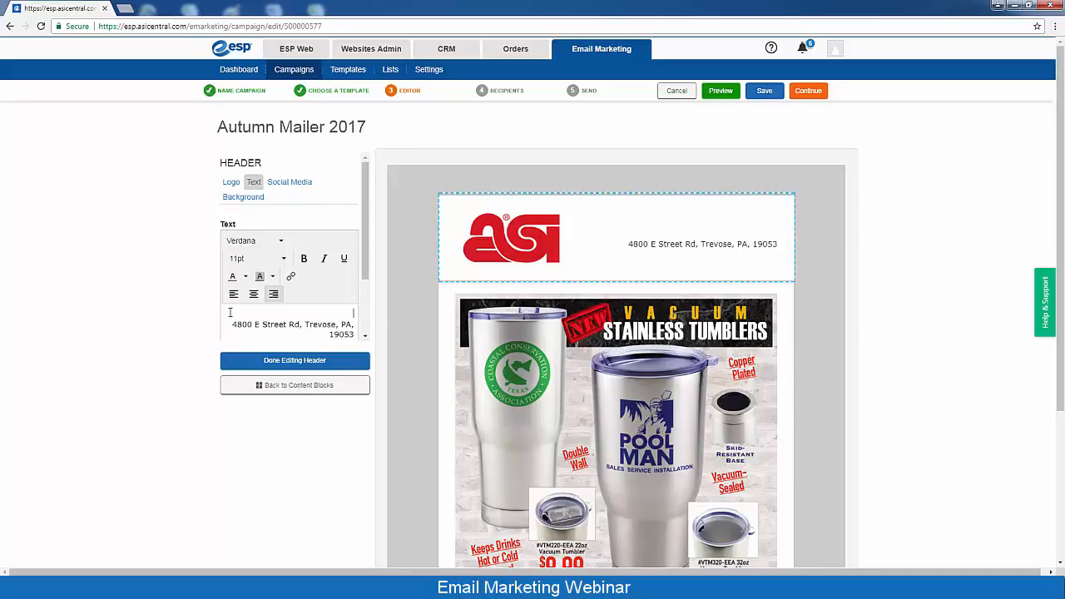
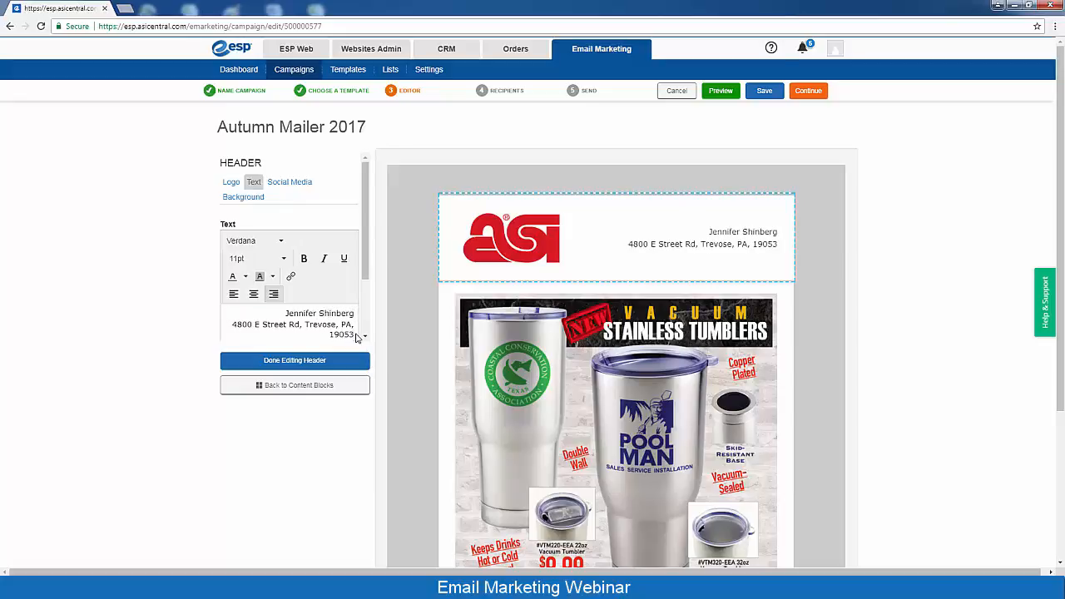
# Add the contact's phone number below the address, finish the header, and select the tumbler image
pyautogui.press('Return')
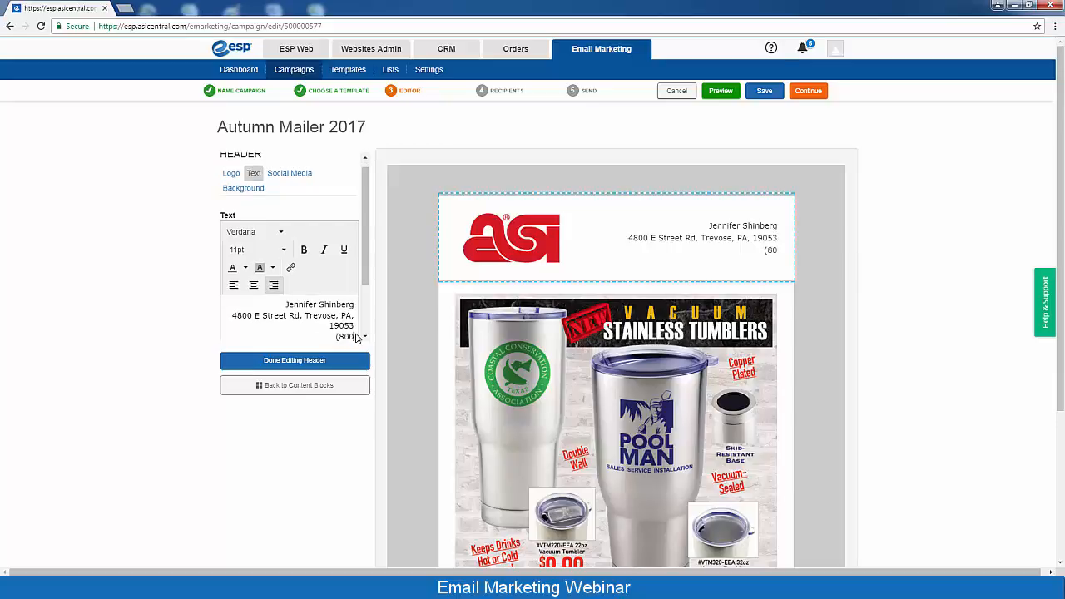
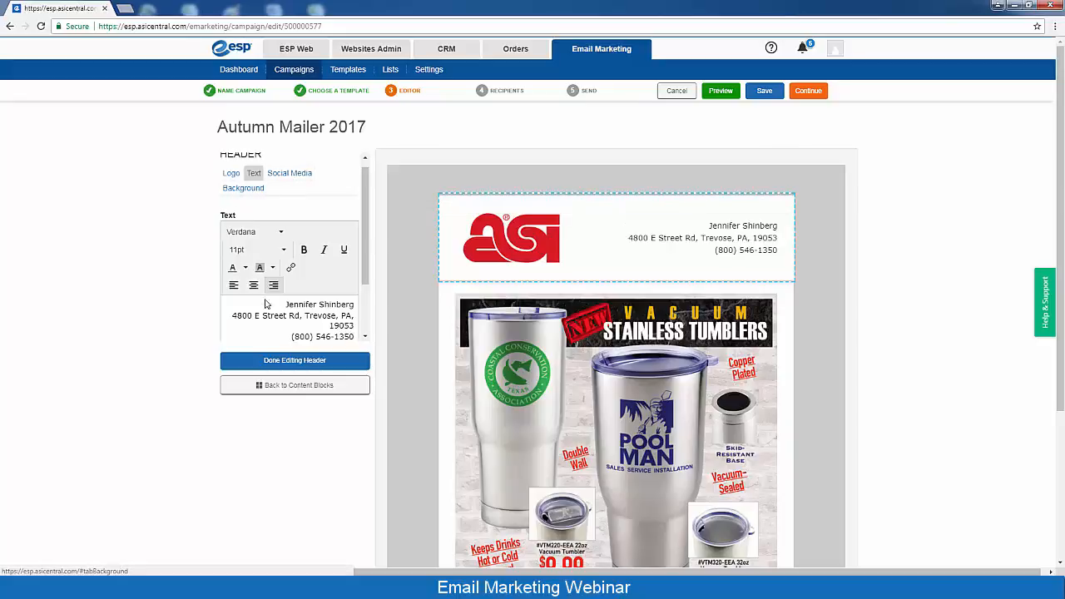
pyautogui.click(275, 362)
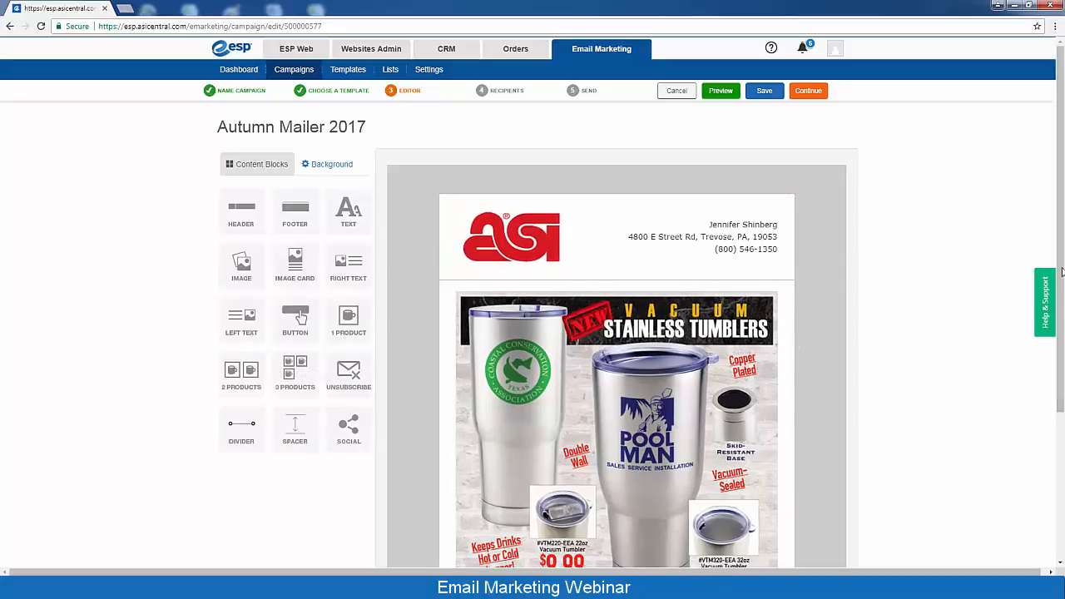
pyautogui.moveTo(1062, 272); pyautogui.dragTo(1062, 418)
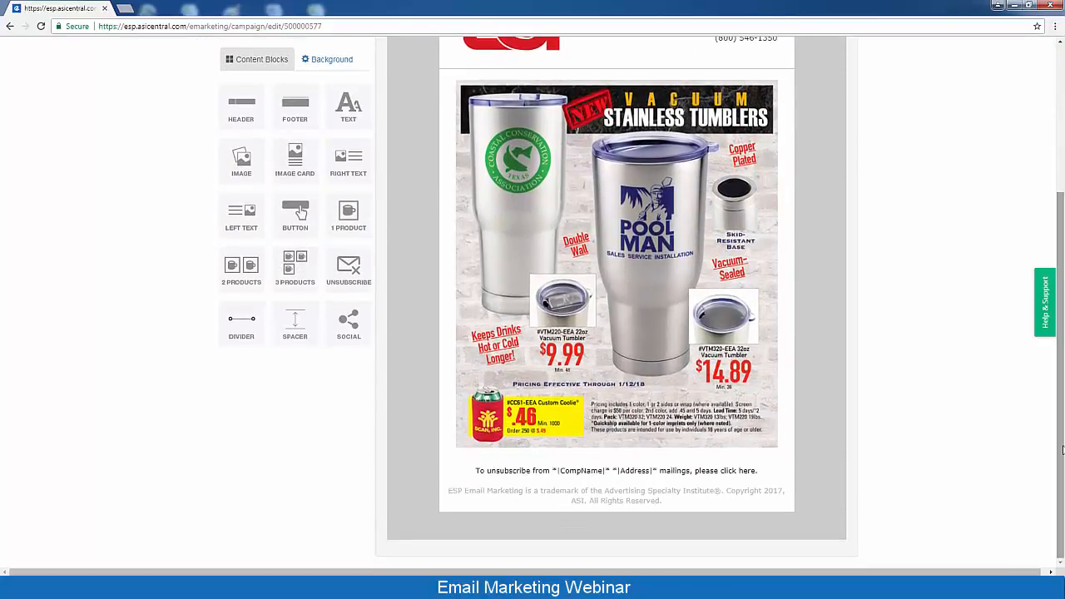
pyautogui.click(624, 300)
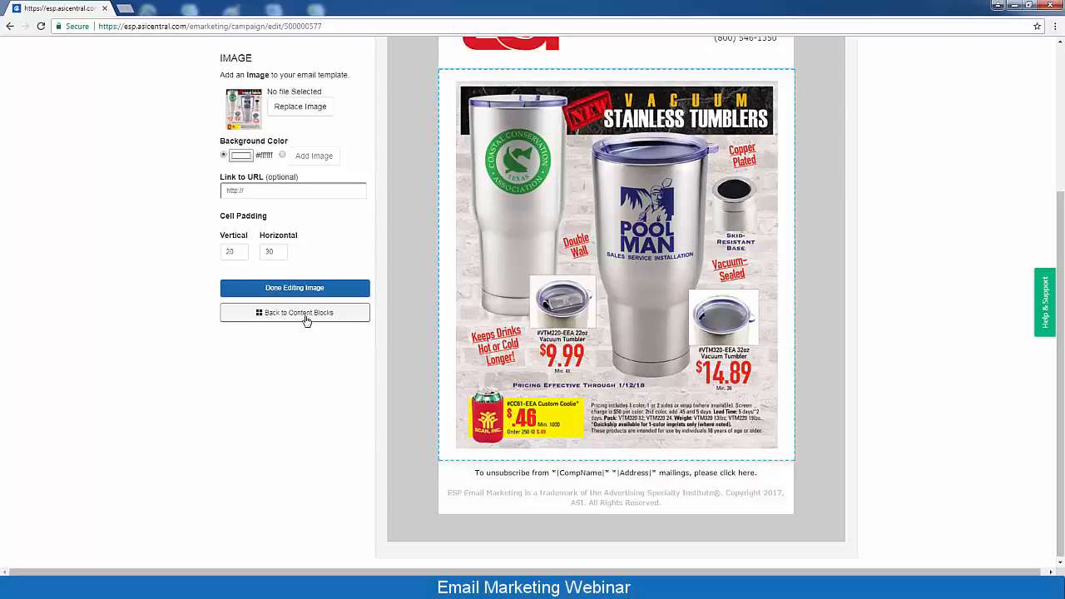
# Close the tumbler image settings and scroll back to the top of the email
pyautogui.click(288, 292)
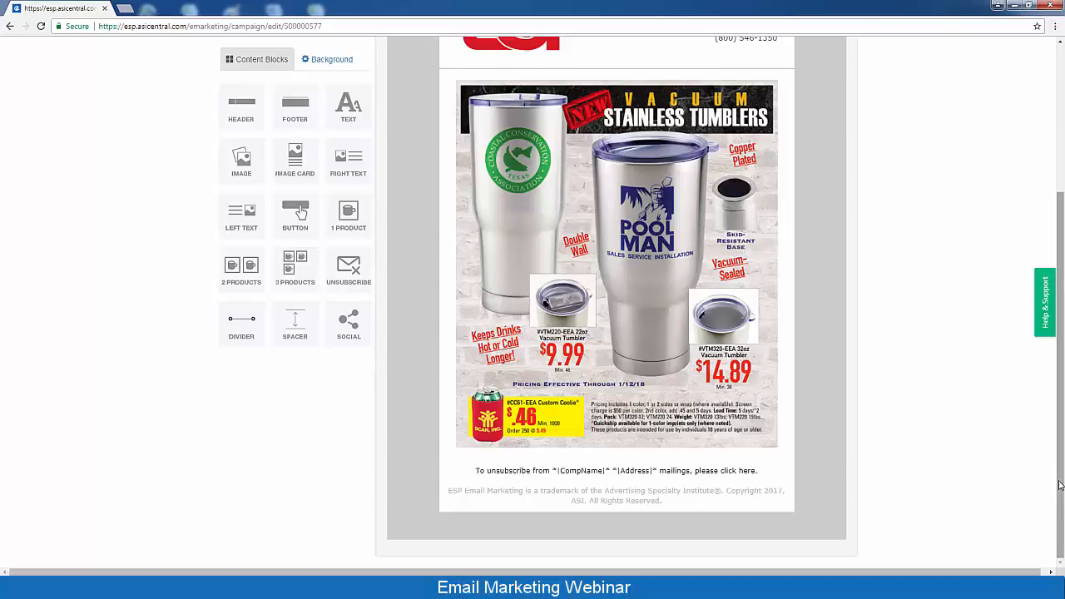
pyautogui.moveTo(1060, 485); pyautogui.dragTo(1062, 264)
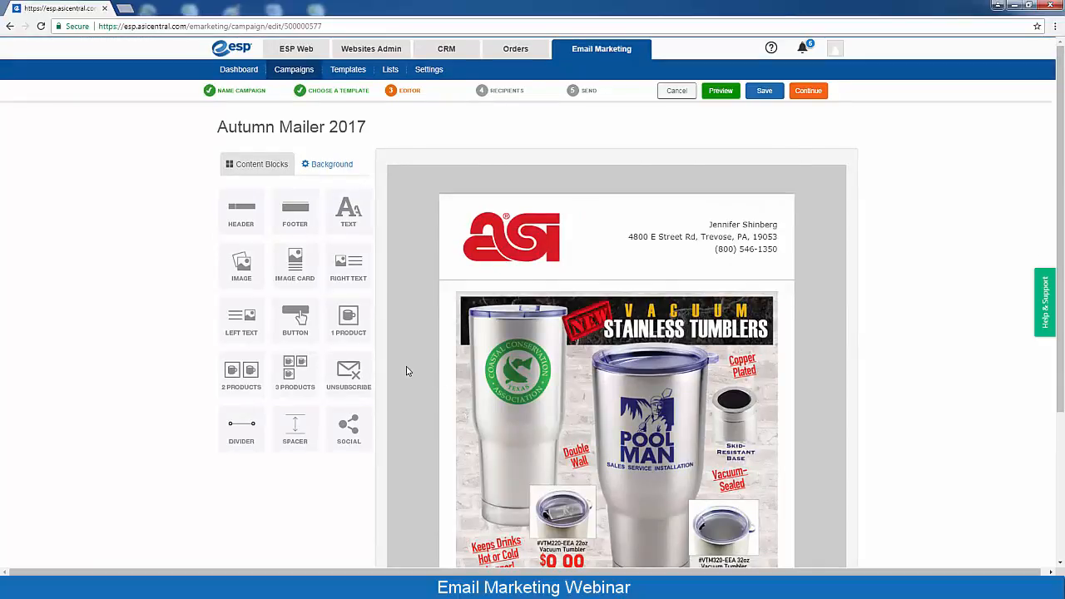
# Preview the email in a new tab, then save the content and continue to Recipients
pyautogui.click(719, 91)
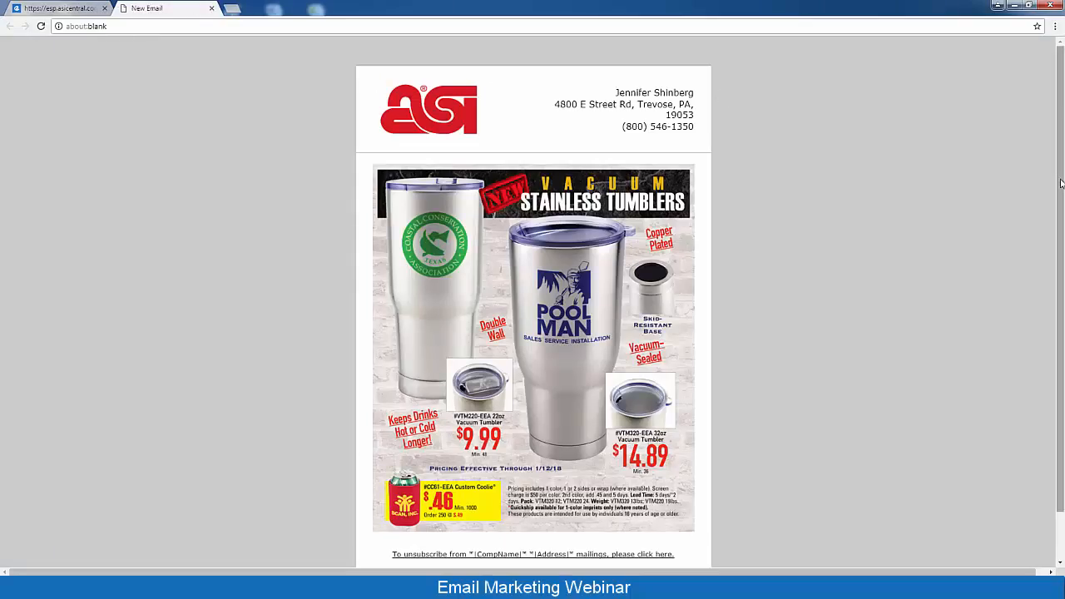
pyautogui.moveTo(1062, 183); pyautogui.dragTo(1062, 258)
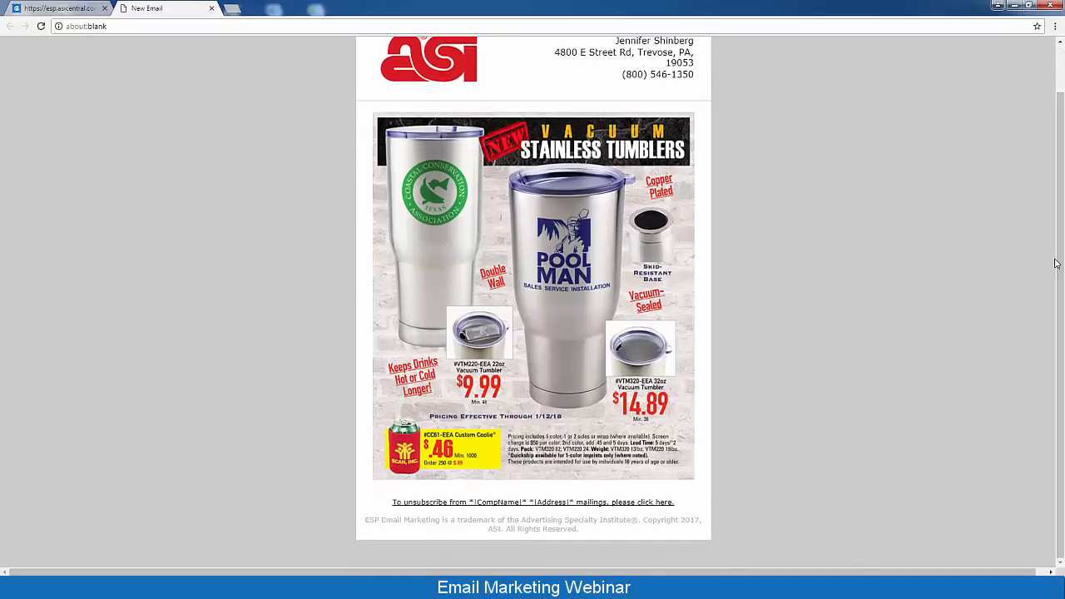
pyautogui.scroll(1, 1055, 262)
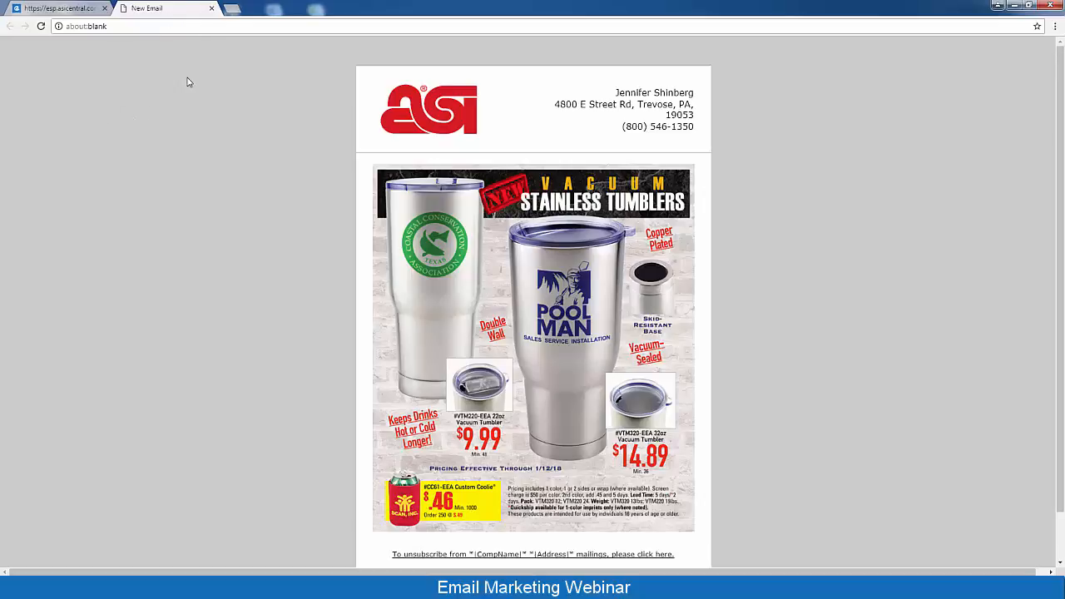
pyautogui.click(211, 9)
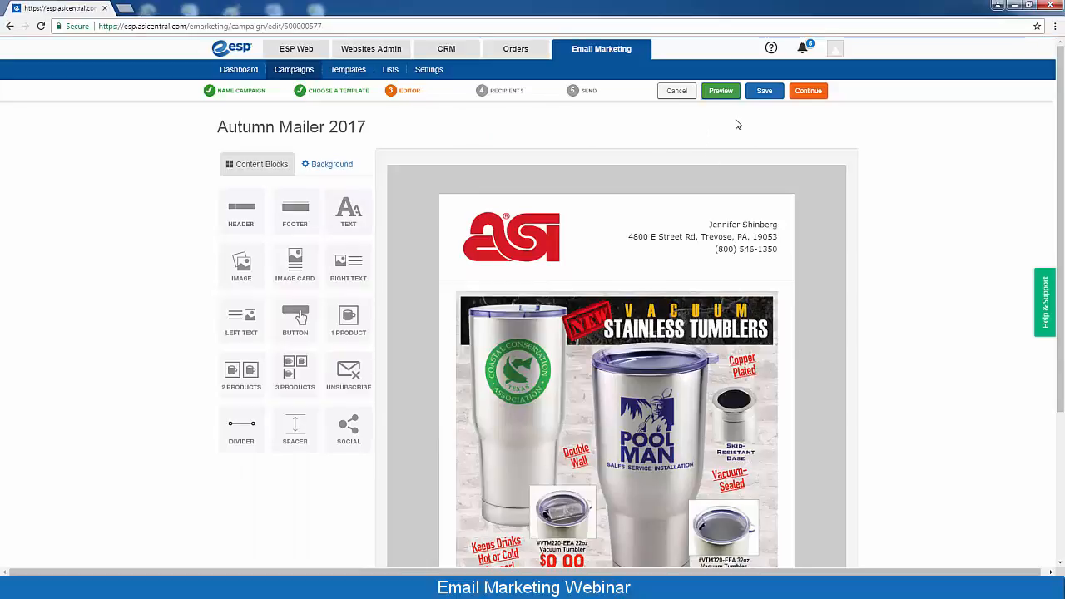
pyautogui.click(764, 93)
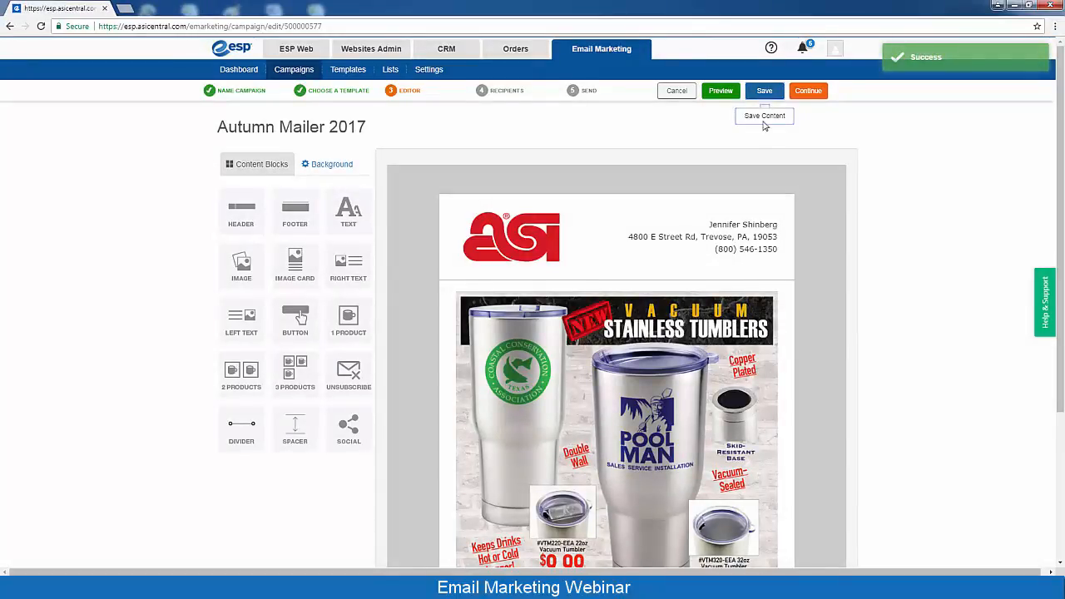
pyautogui.click(815, 97)
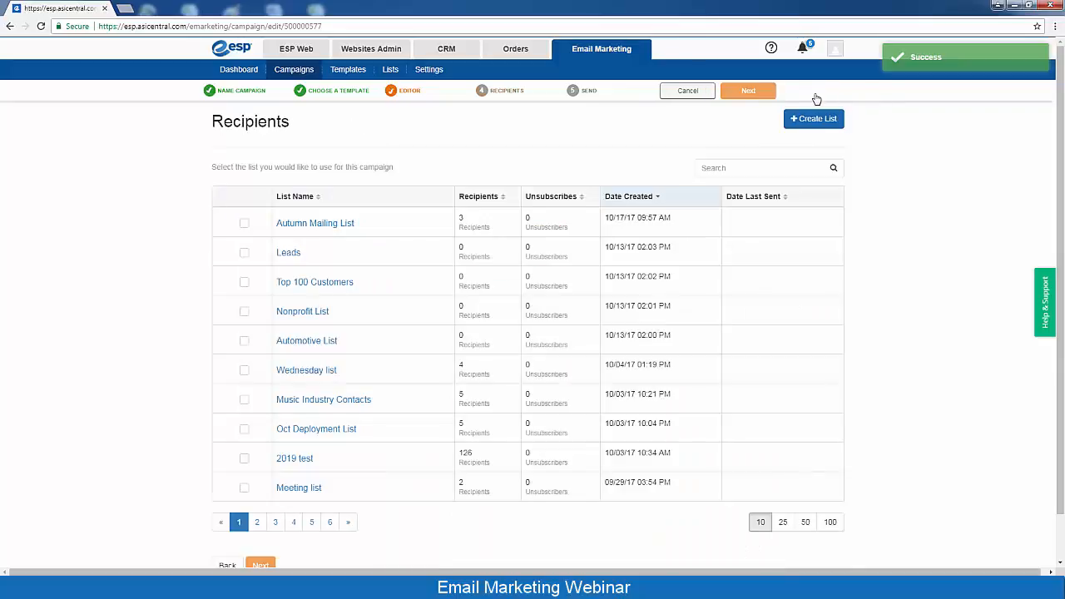
# Select Autumn Mailing List as the recipients and move on to the Send step
pyautogui.click(243, 225)
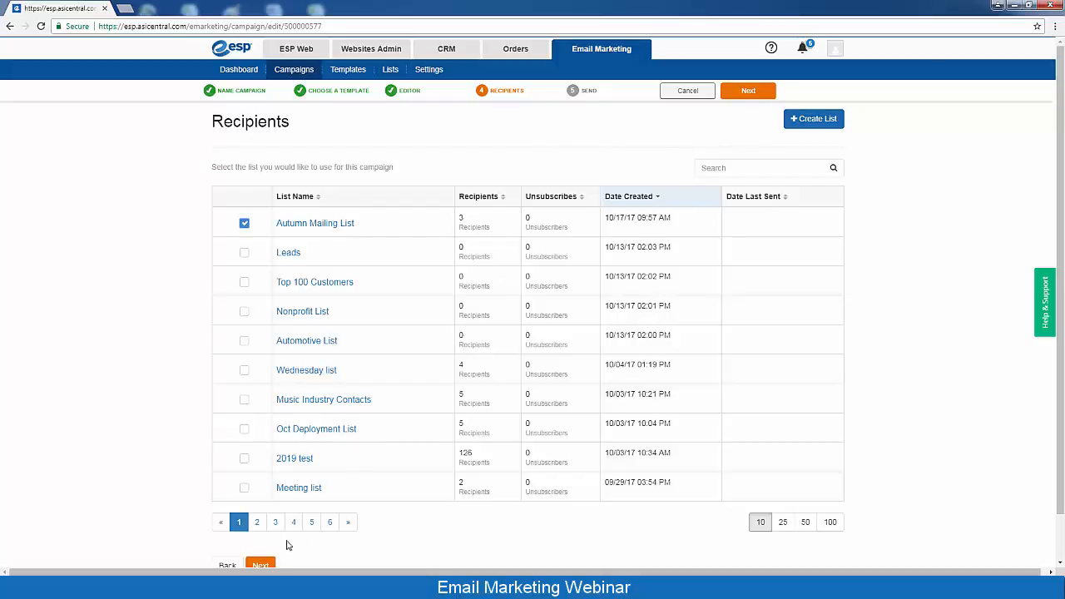
pyautogui.click(746, 94)
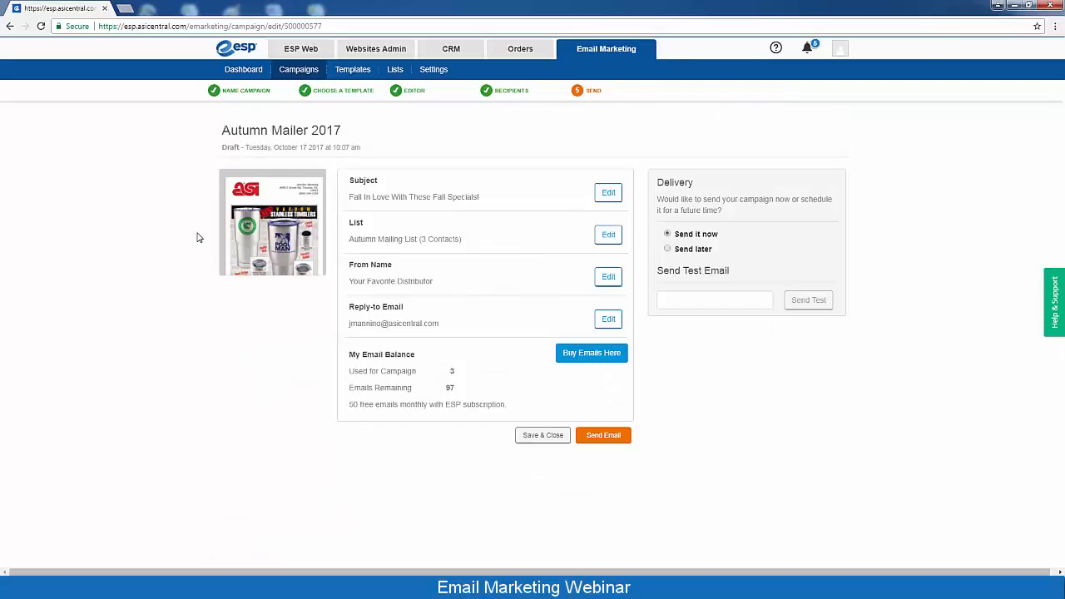
# Send the Autumn Mailer 2017 campaign immediately using Send it now
pyautogui.moveTo(246, 233)
pyautogui.click(604, 437)
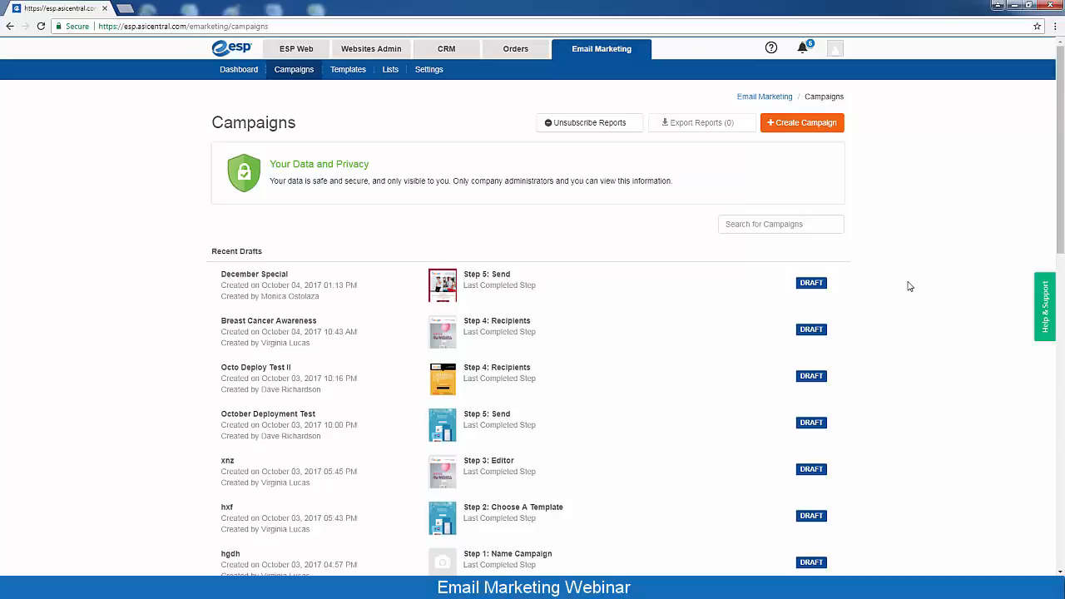
# Create a new custom-built template named 'October Template' from the Templates page
pyautogui.click(347, 73)
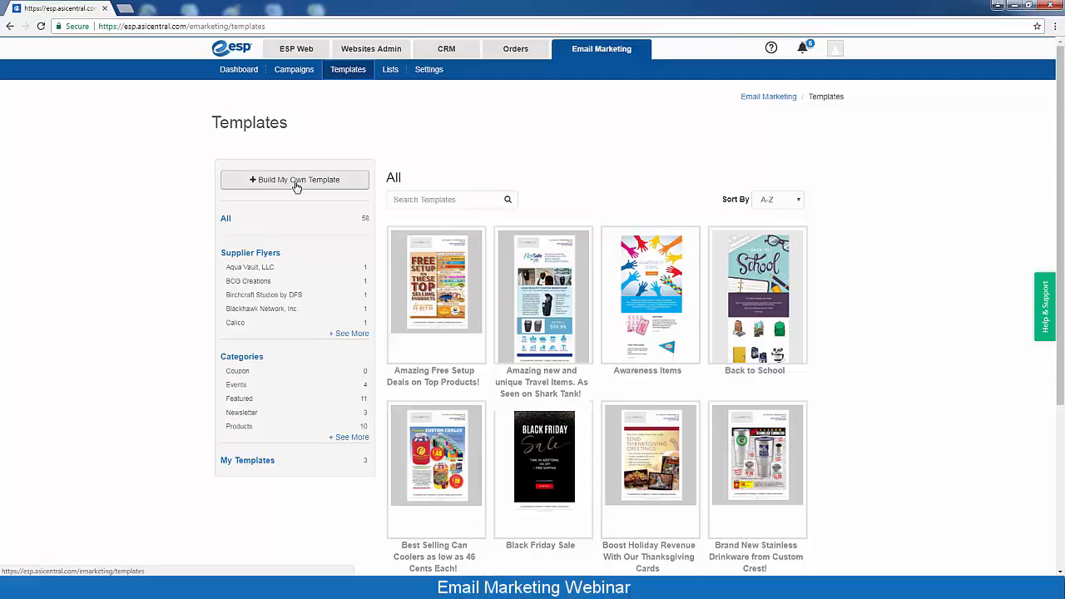
pyautogui.click(296, 181)
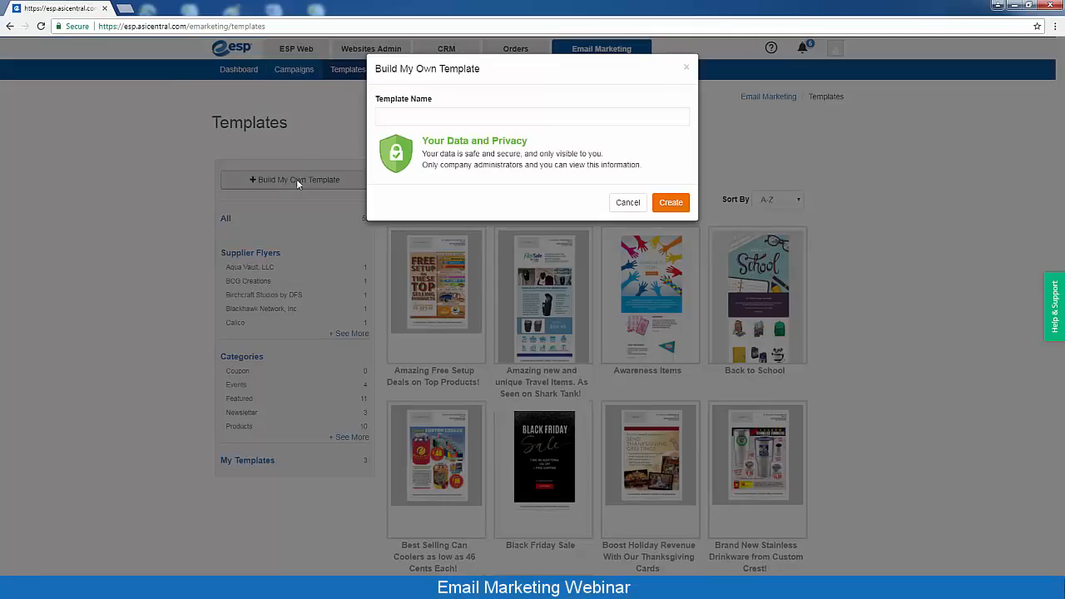
pyautogui.click(396, 119)
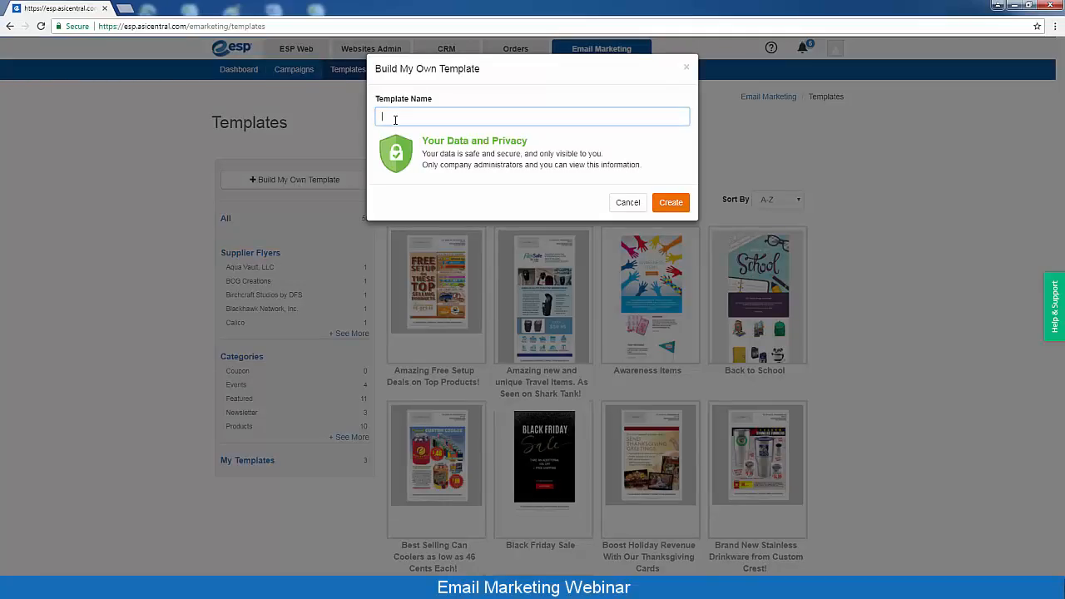
pyautogui.write('October Template')
pyautogui.click(671, 203)
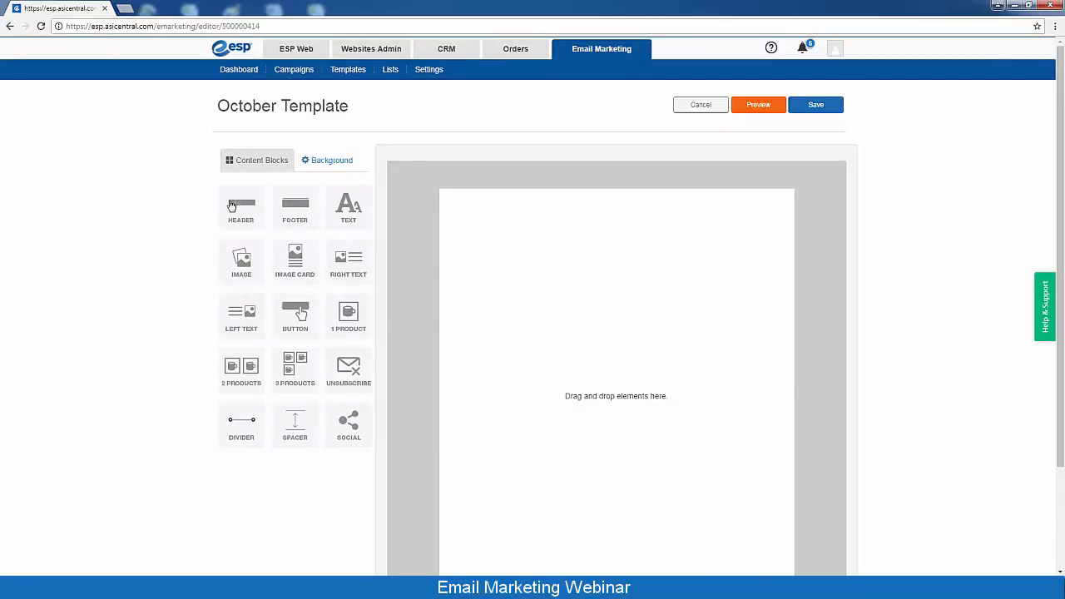
# Drop a header block at the top of October Template and open its text settings
pyautogui.moveTo(241, 208); pyautogui.dragTo(657, 270)
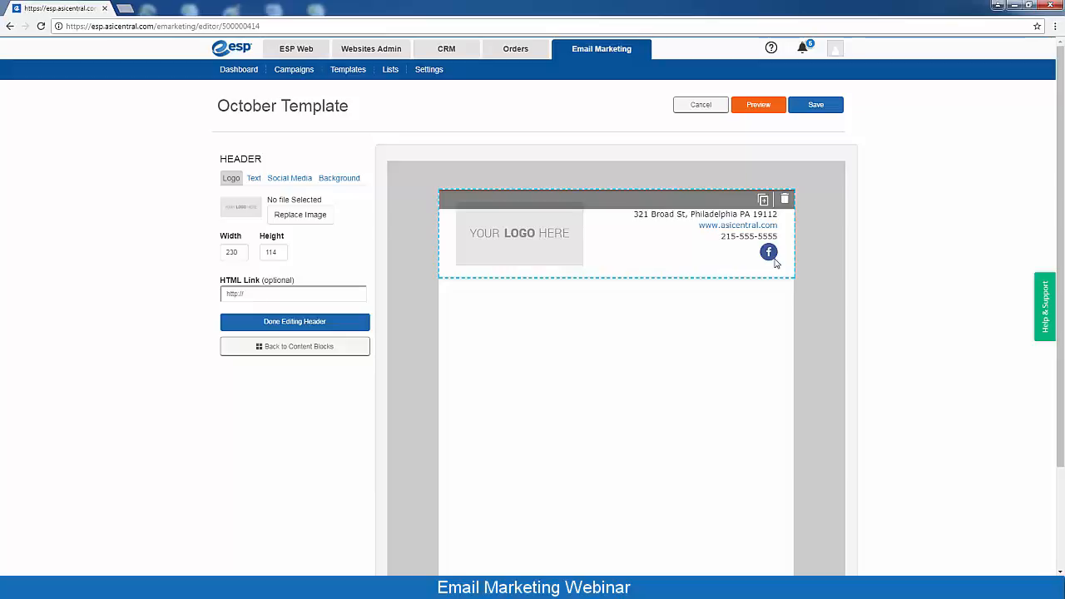
pyautogui.click(290, 180)
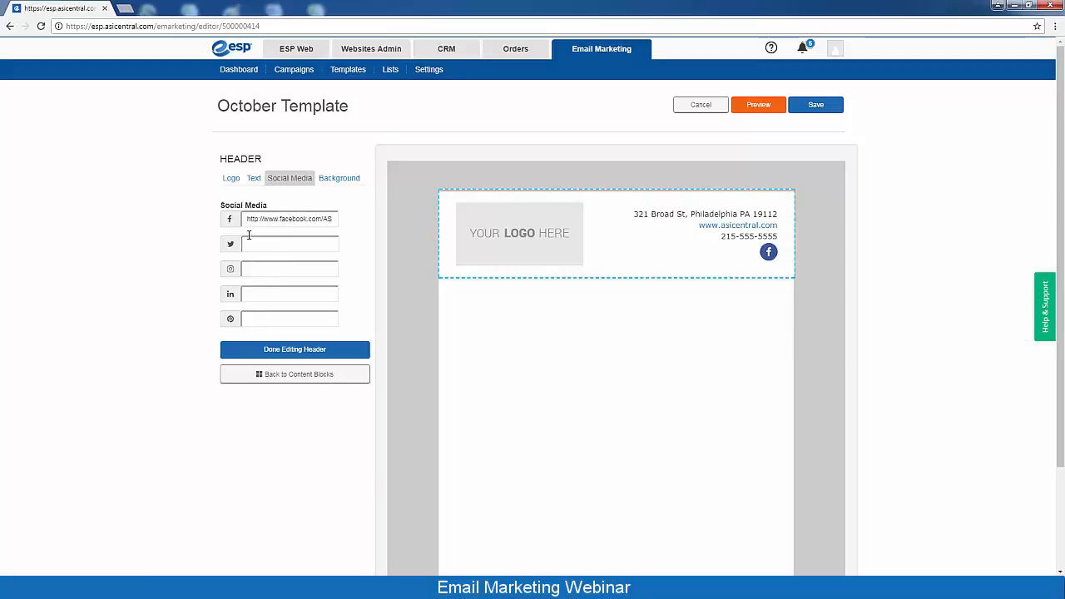
pyautogui.click(254, 178)
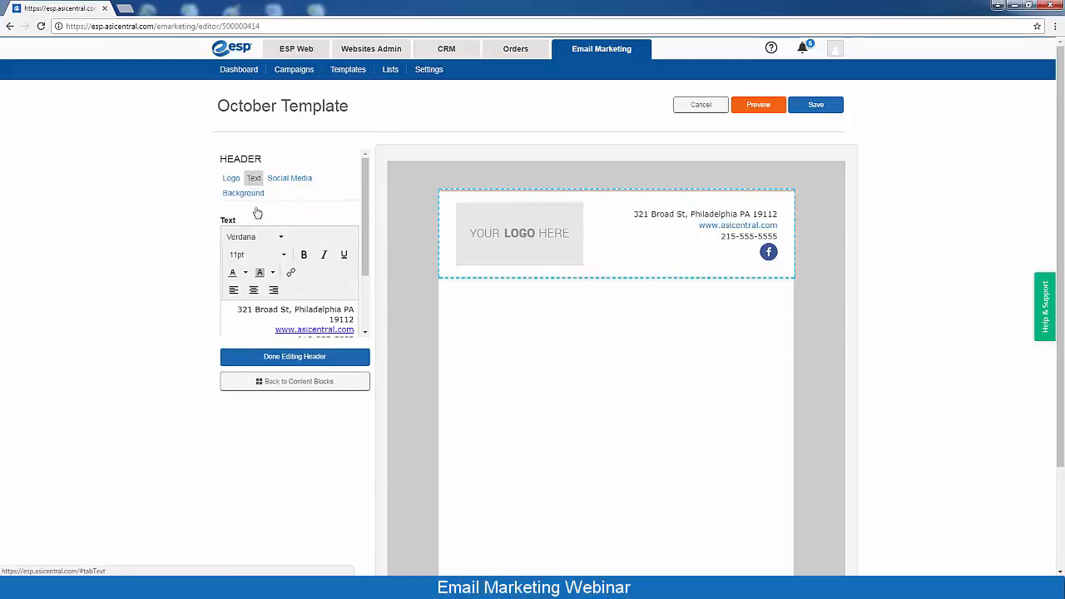
# Replace the header lines with the contact's name, support e-mail address and phone number
pyautogui.moveTo(236, 310); pyautogui.dragTo(386, 324)
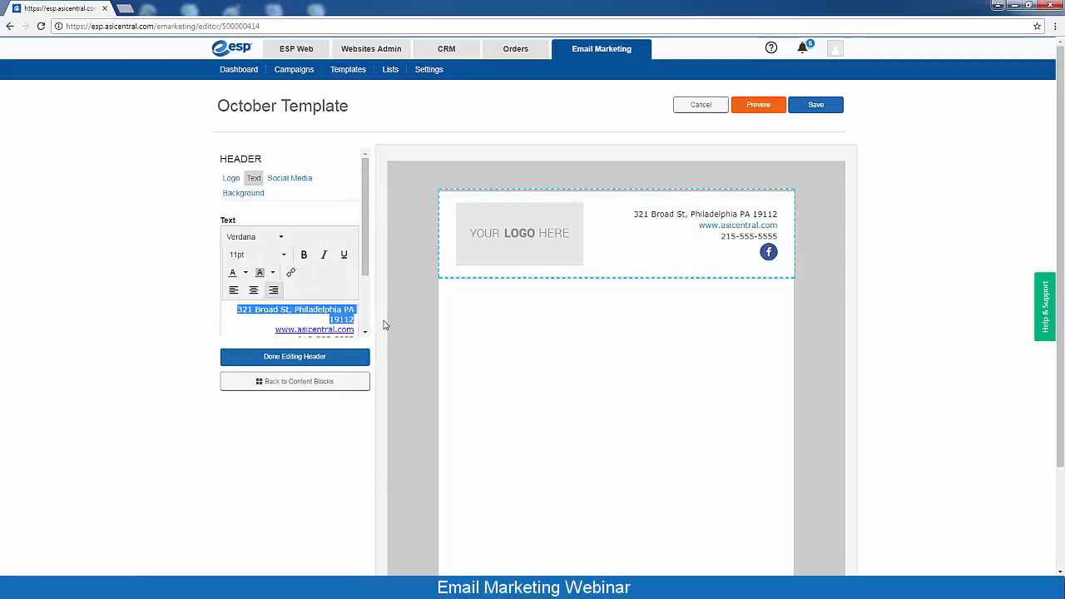
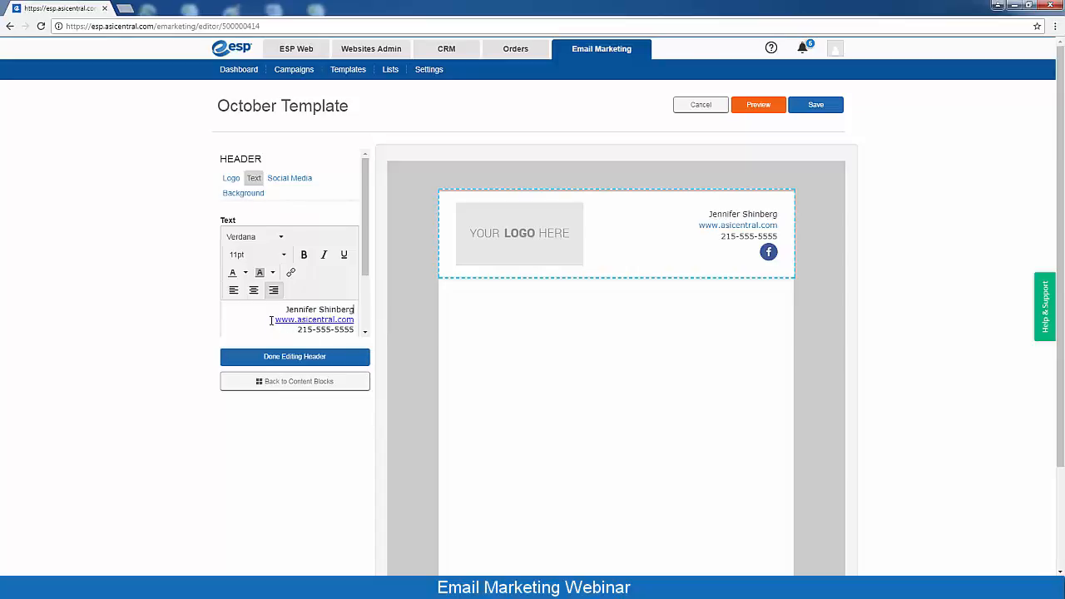
pyautogui.moveTo(274, 320); pyautogui.dragTo(385, 330)
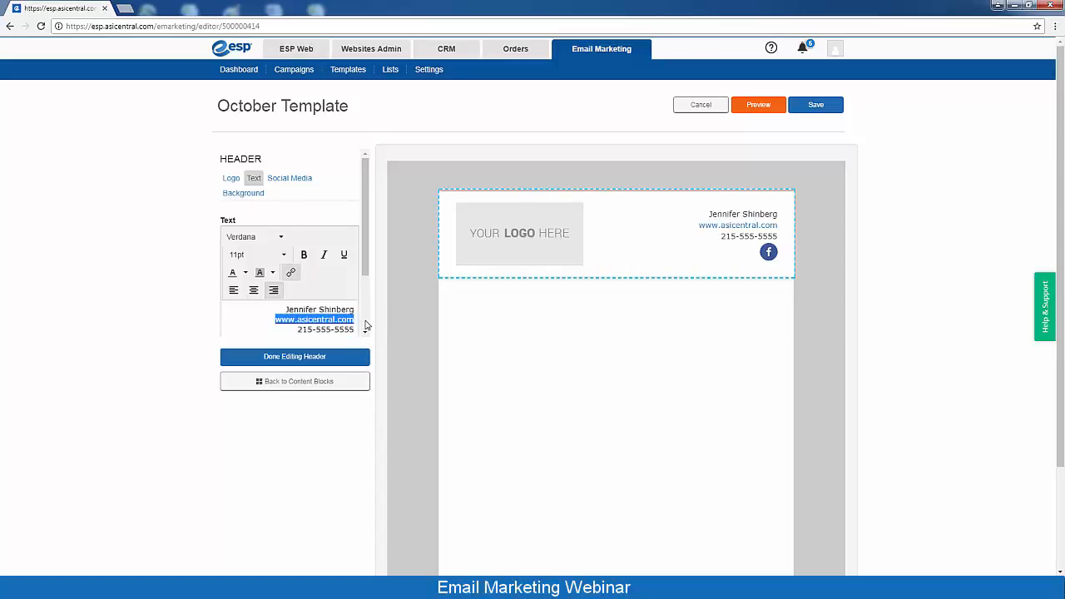
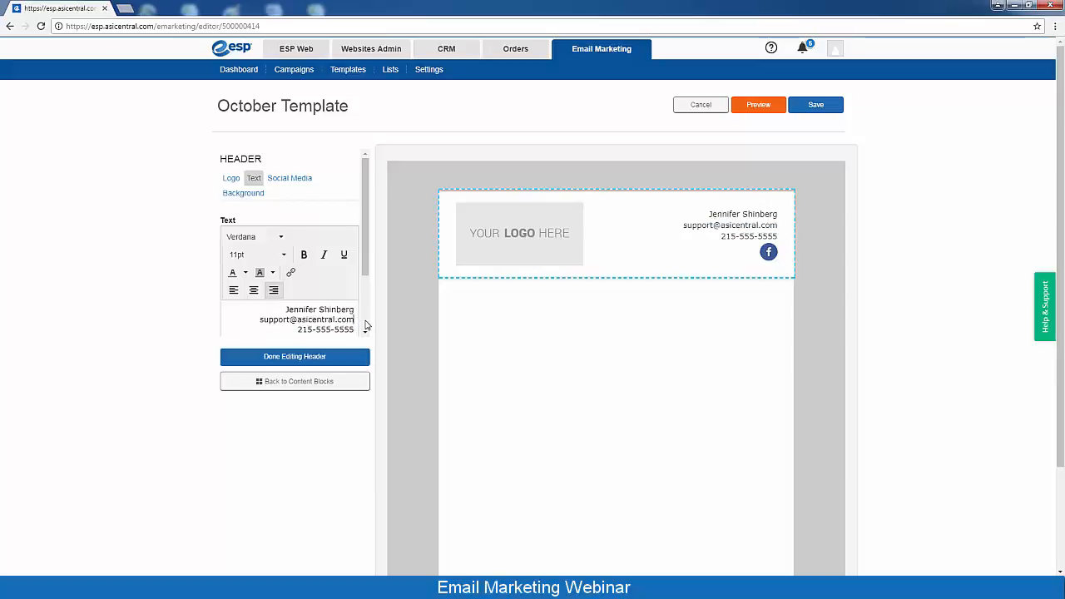
pyautogui.moveTo(296, 329); pyautogui.dragTo(355, 329)
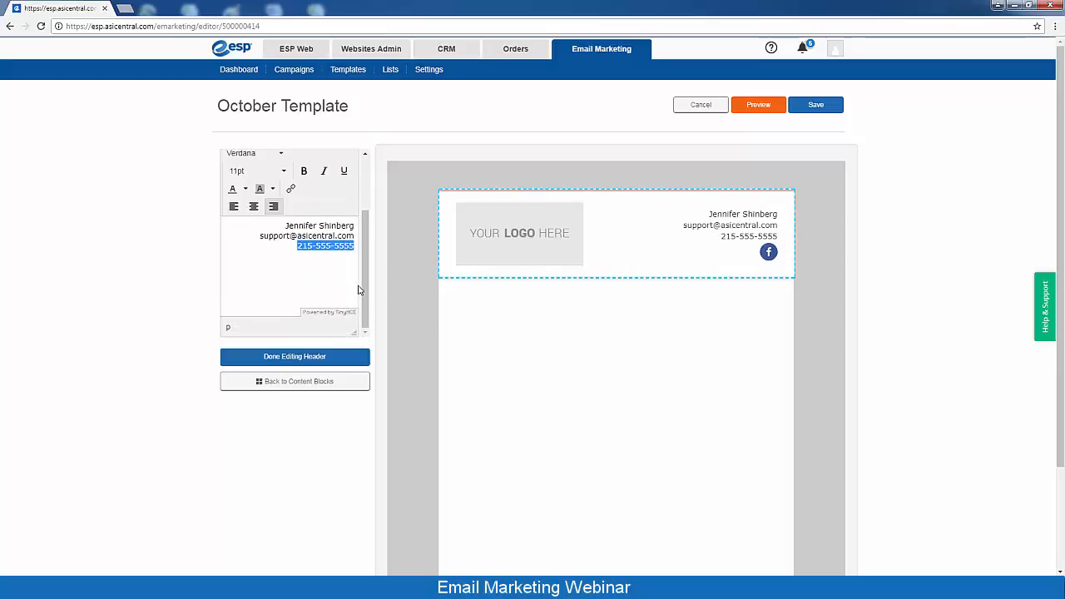
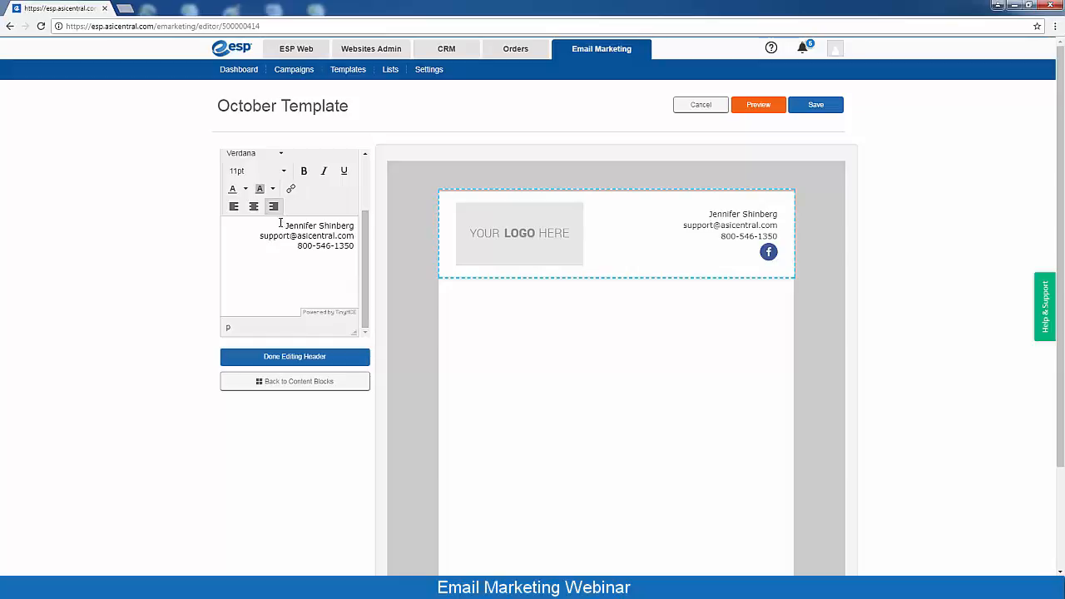
# Make all the header contact text bold and red
pyautogui.moveTo(284, 225); pyautogui.dragTo(361, 251)
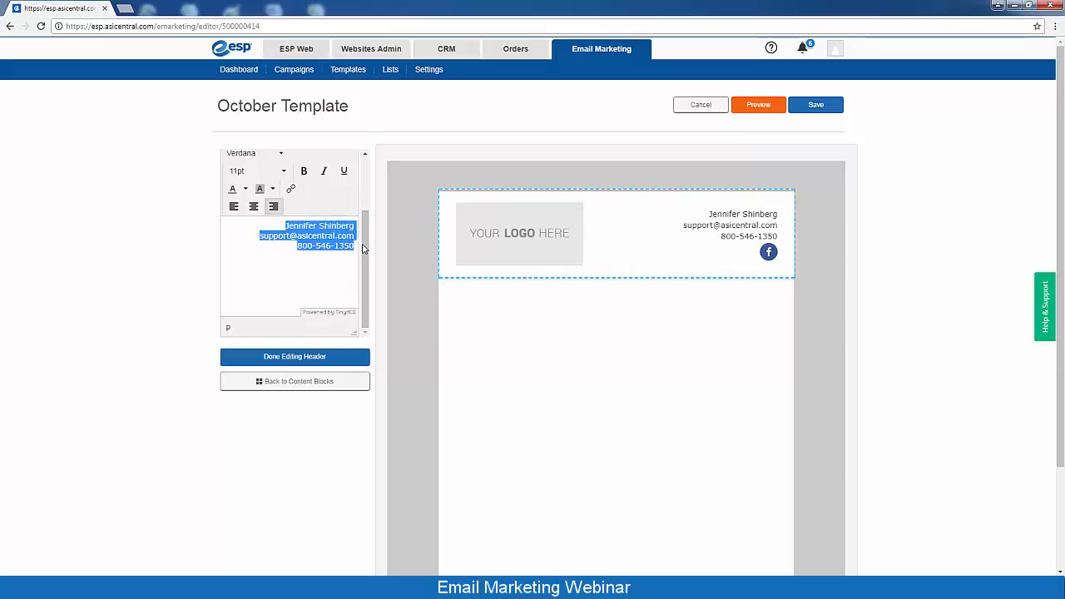
pyautogui.click(245, 189)
pyautogui.click(202, 233)
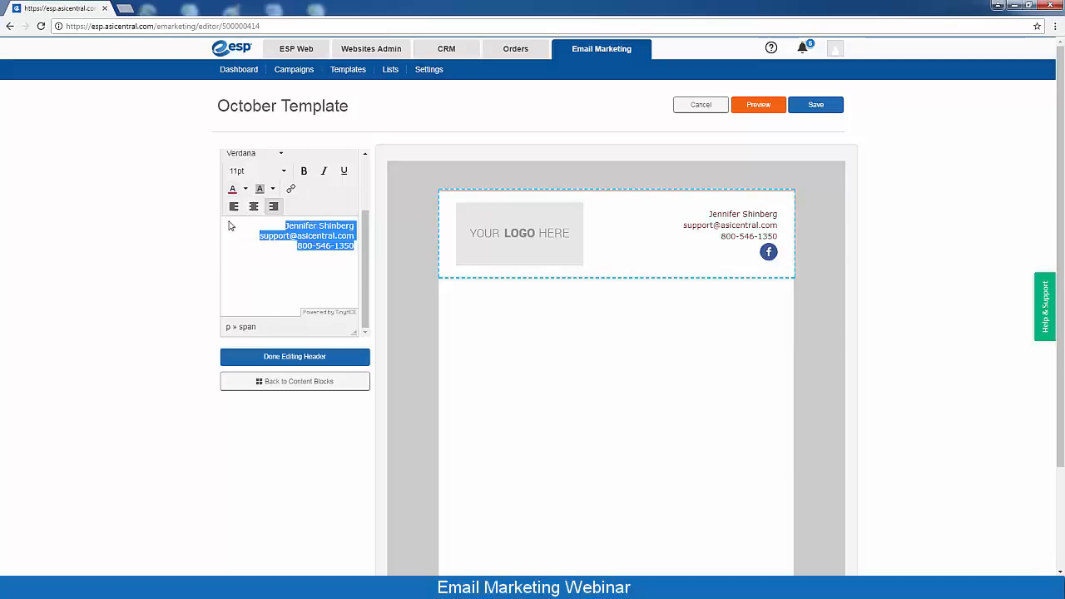
pyautogui.click(302, 172)
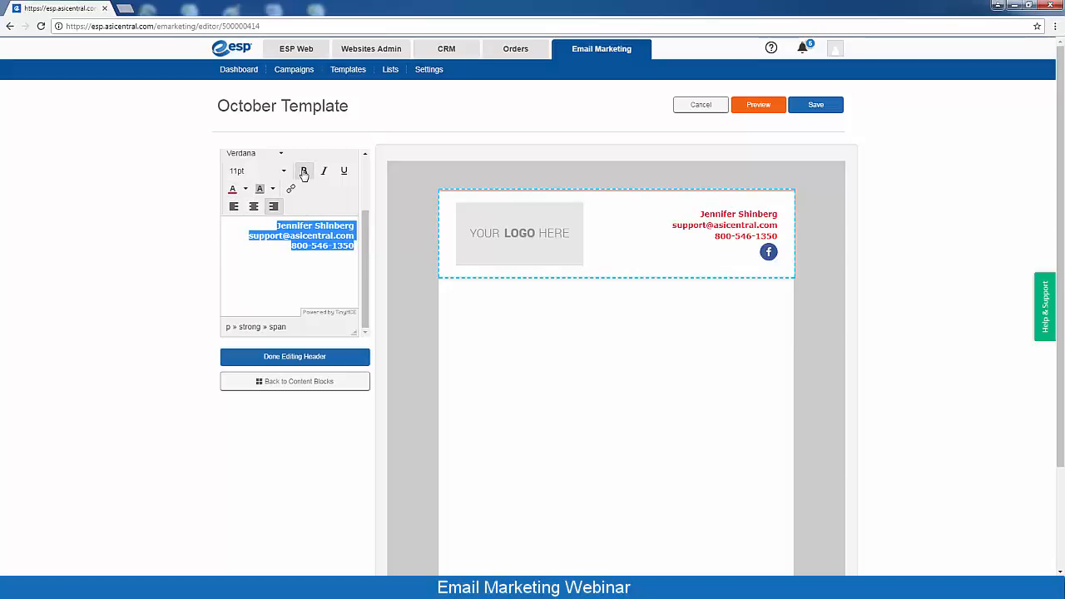
pyautogui.click(305, 238)
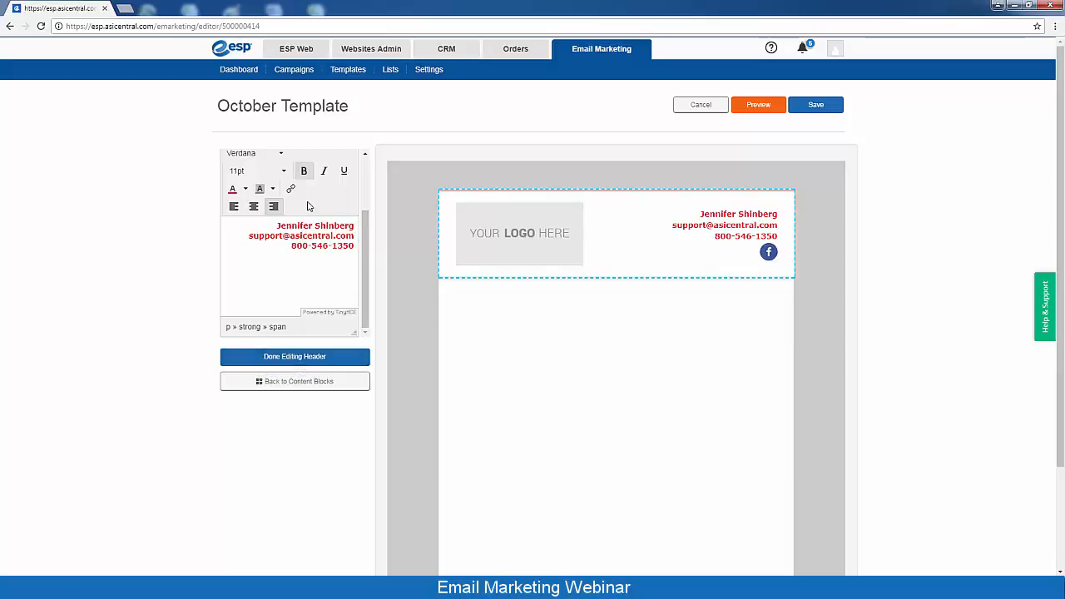
pyautogui.moveTo(364, 274); pyautogui.dragTo(365, 222)
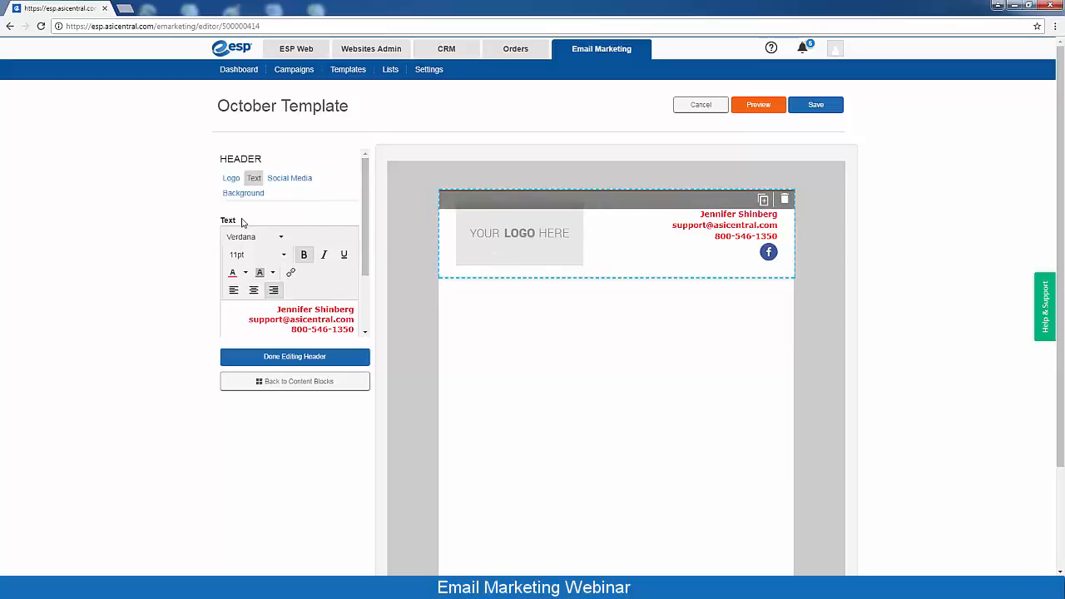
pyautogui.click(230, 179)
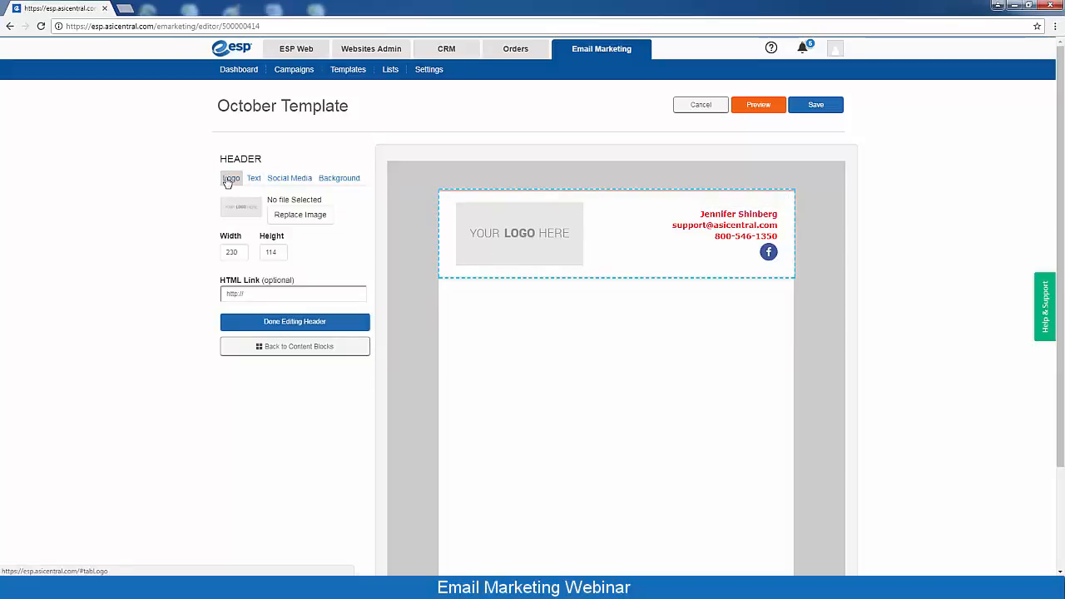
# Replace the header's placeholder image with Company_Logo.png
pyautogui.click(307, 219)
pyautogui.click(190, 76)
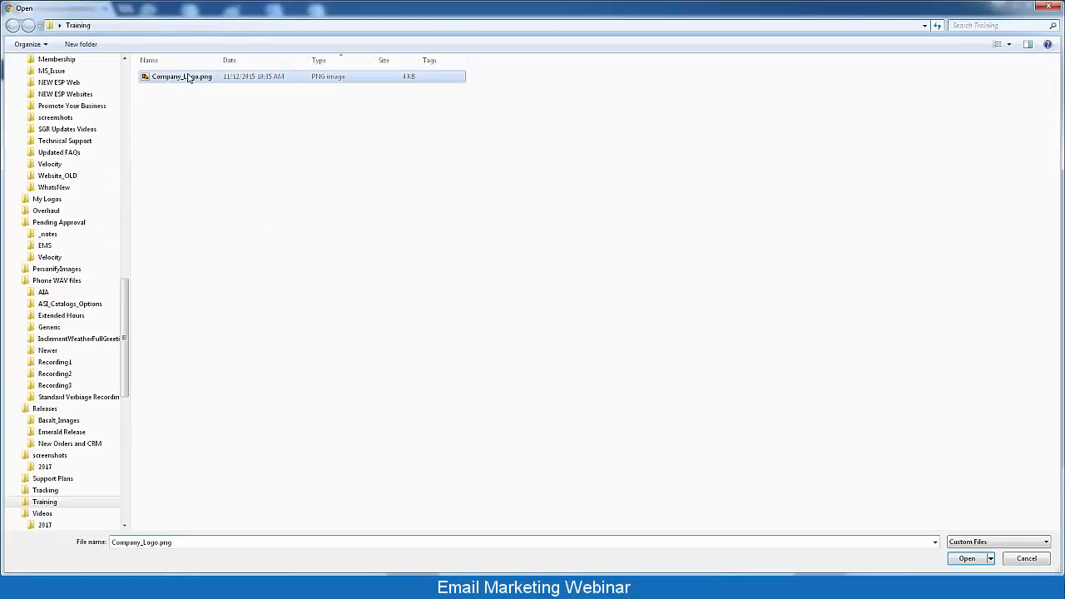
pyautogui.click(967, 558)
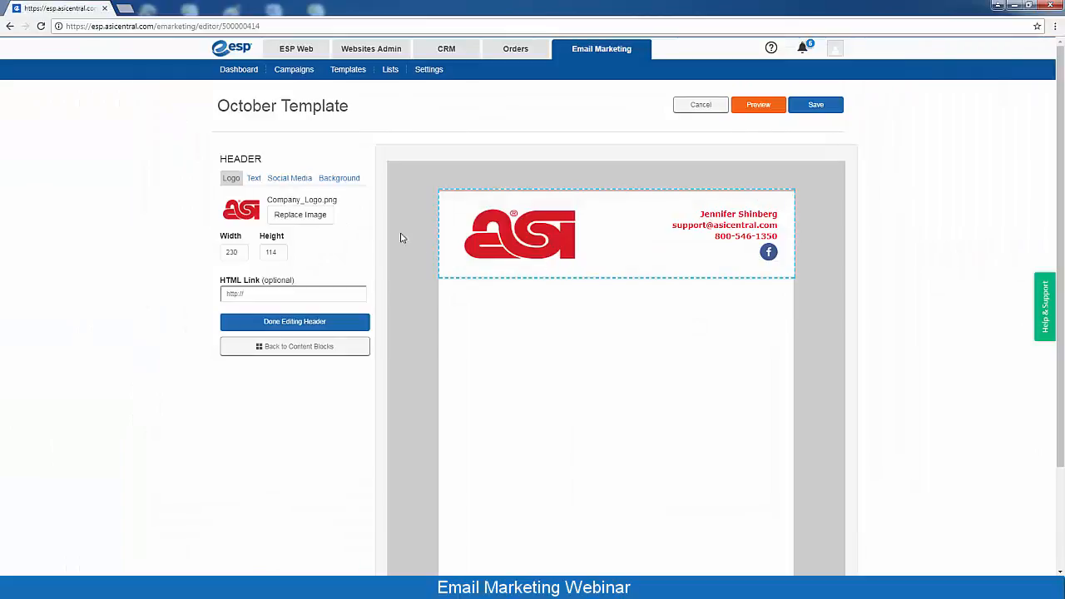
pyautogui.moveTo(239, 252); pyautogui.dragTo(211, 257)
pyautogui.write('200')
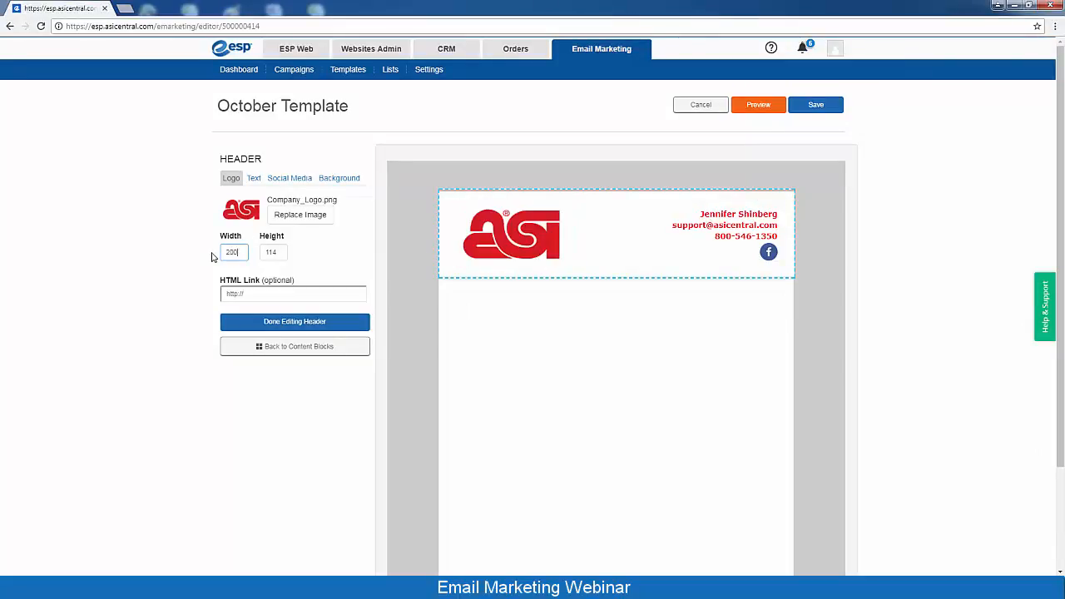
pyautogui.click(227, 293)
pyautogui.write('http://www.a')
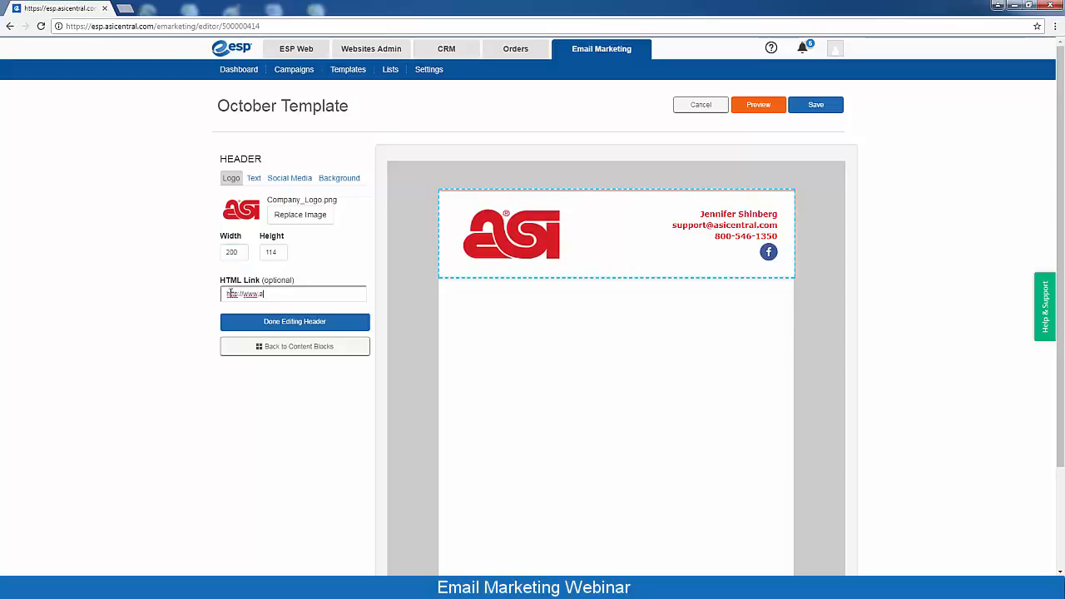
pyautogui.write('sicentral.com')
pyautogui.click(270, 325)
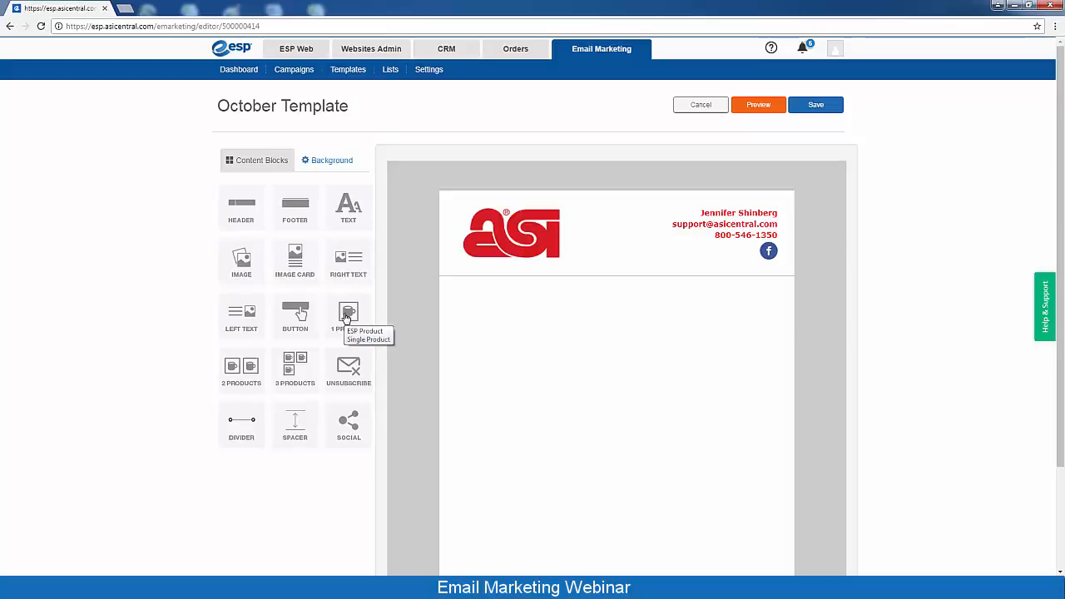
# Add a single-product block below the header with the Cafe latte cup from My Projects
pyautogui.moveTo(347, 317); pyautogui.dragTo(619, 391)
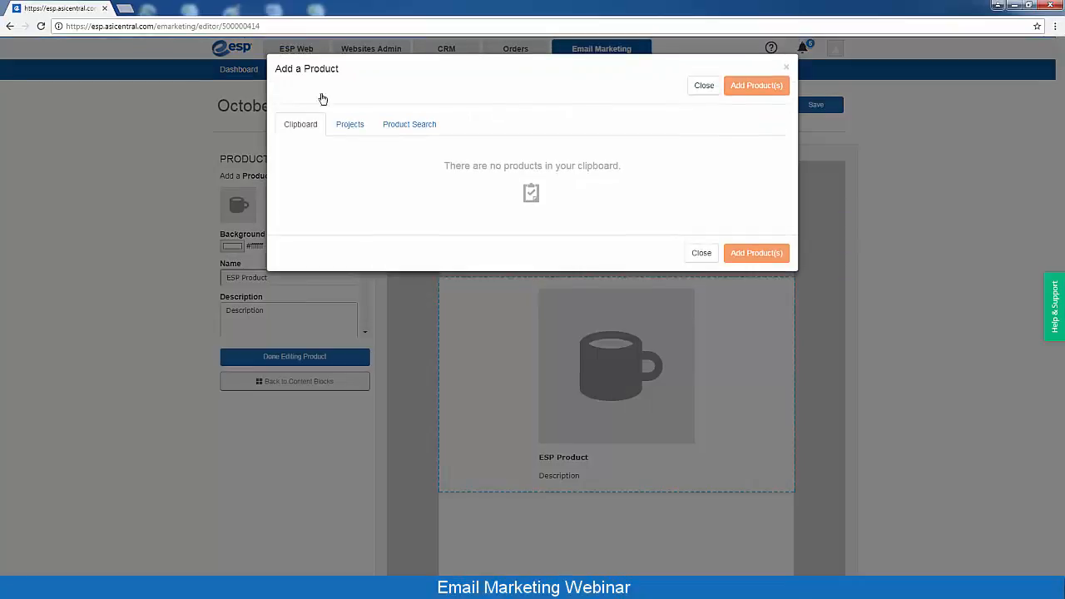
pyautogui.click(350, 127)
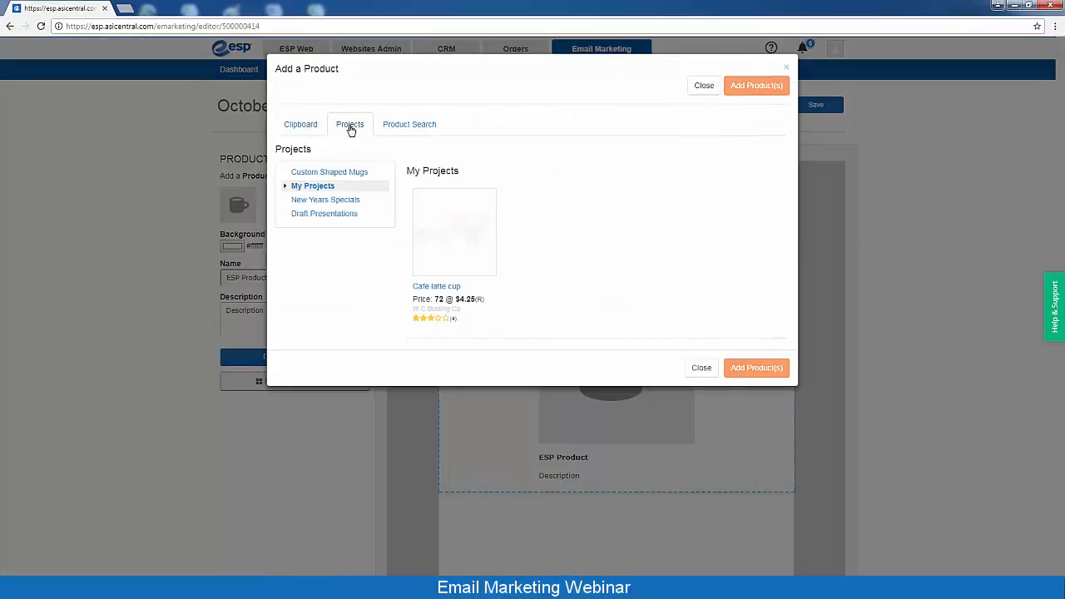
pyautogui.moveTo(428, 279)
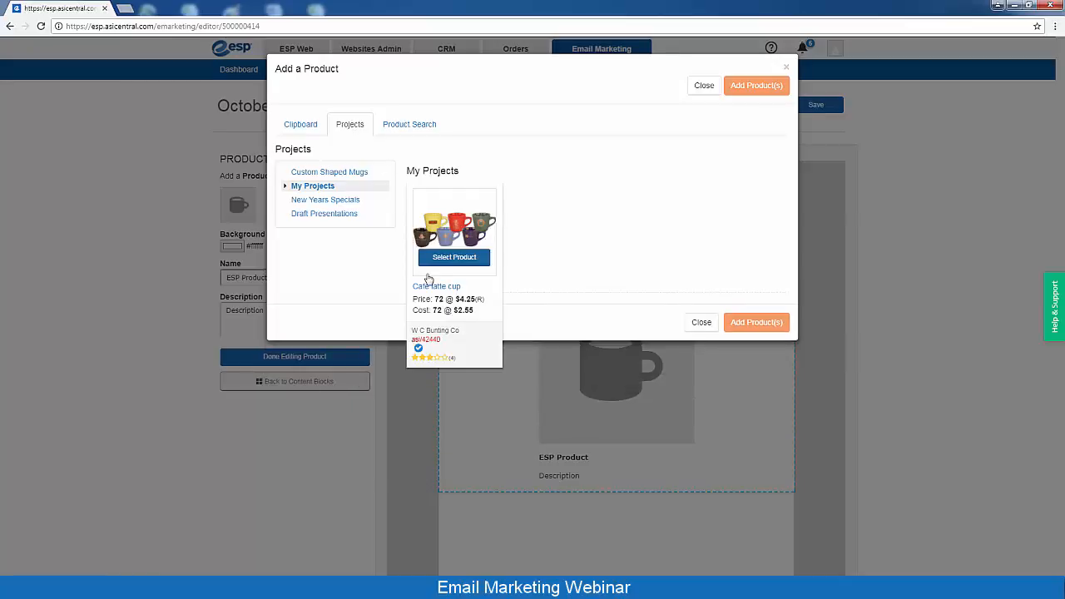
pyautogui.click(473, 259)
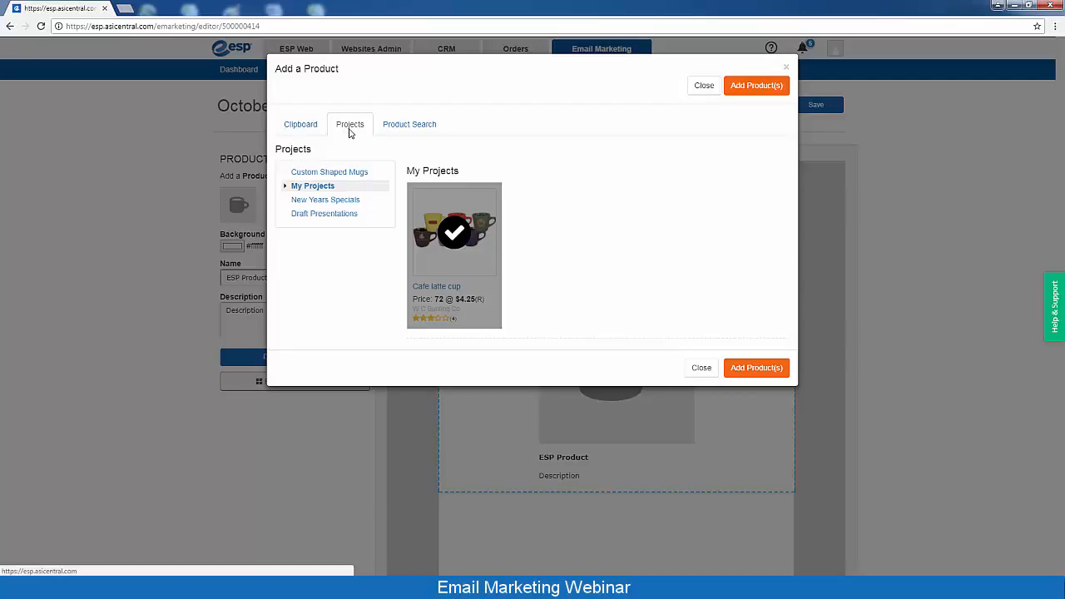
pyautogui.click(414, 133)
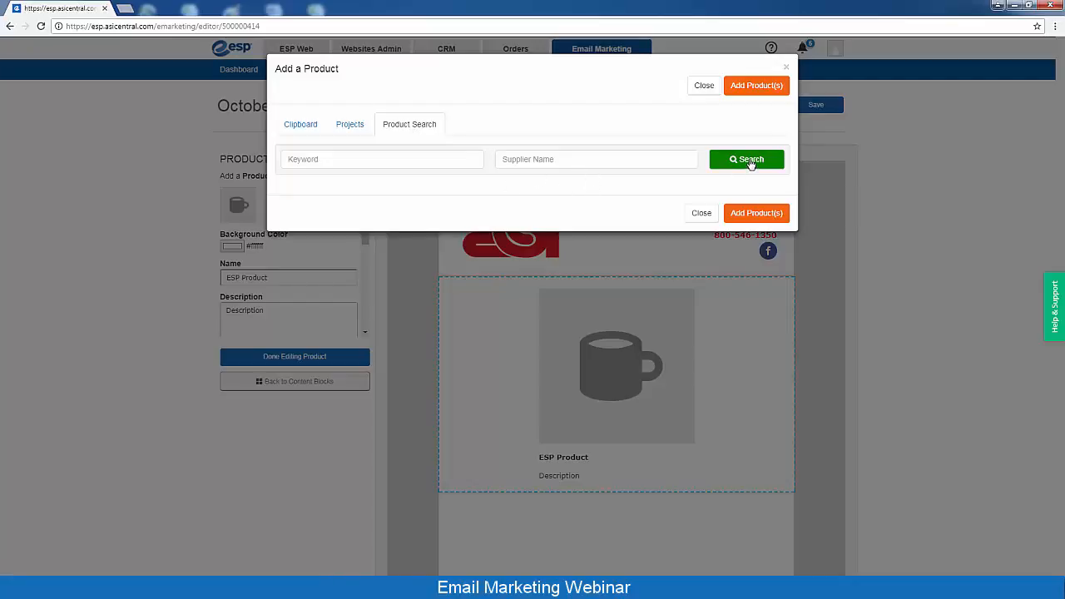
pyautogui.click(347, 129)
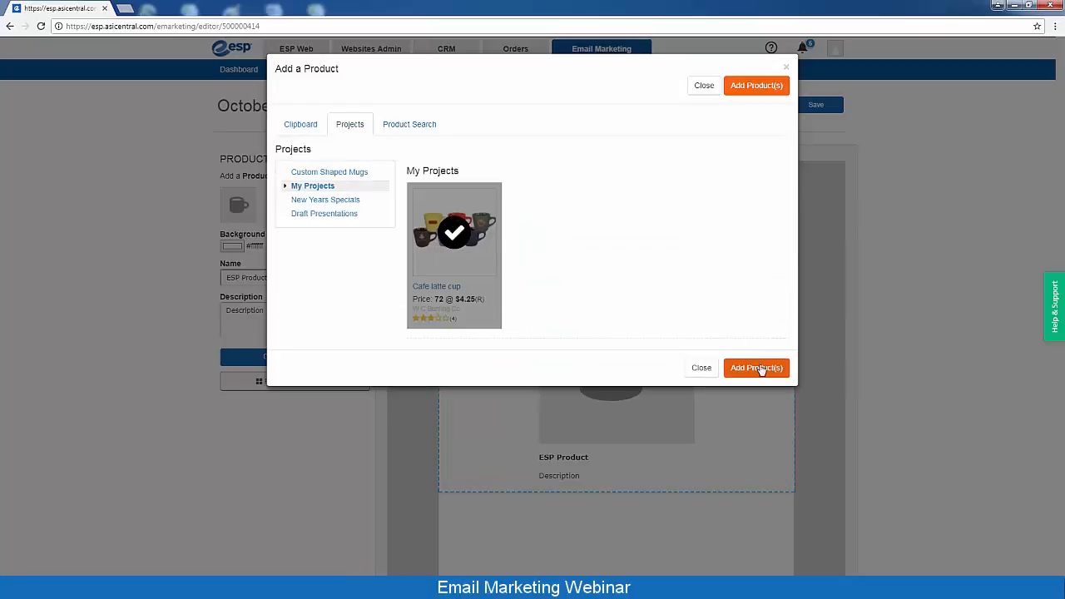
pyautogui.click(762, 371)
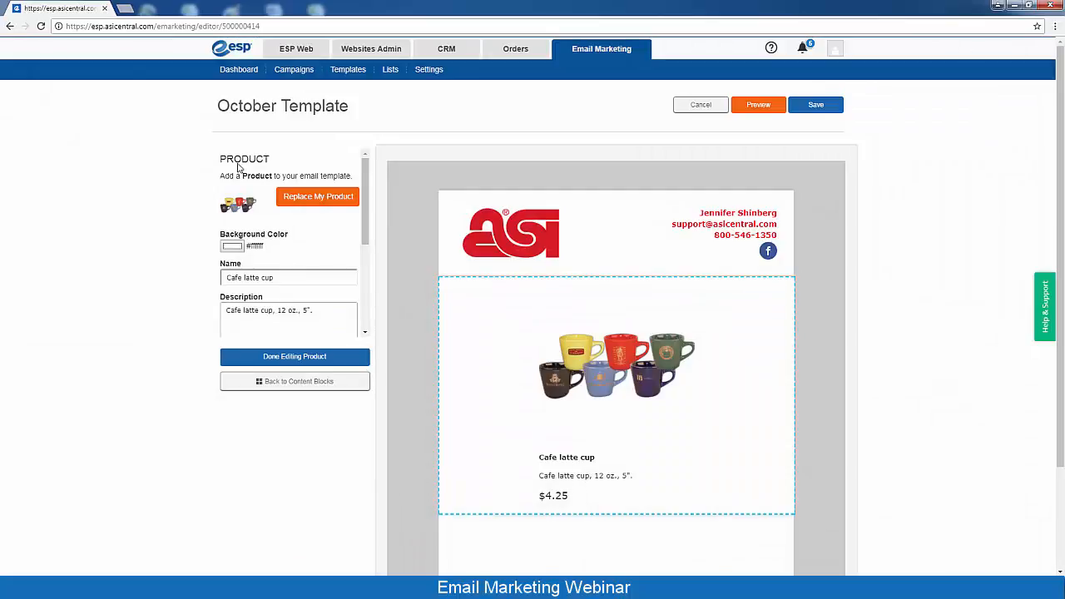
# Review the Cafe latte cup product settings and finish editing the product block
pyautogui.moveTo(366, 229); pyautogui.dragTo(360, 283)
pyautogui.scroll(-2, 359, 283)
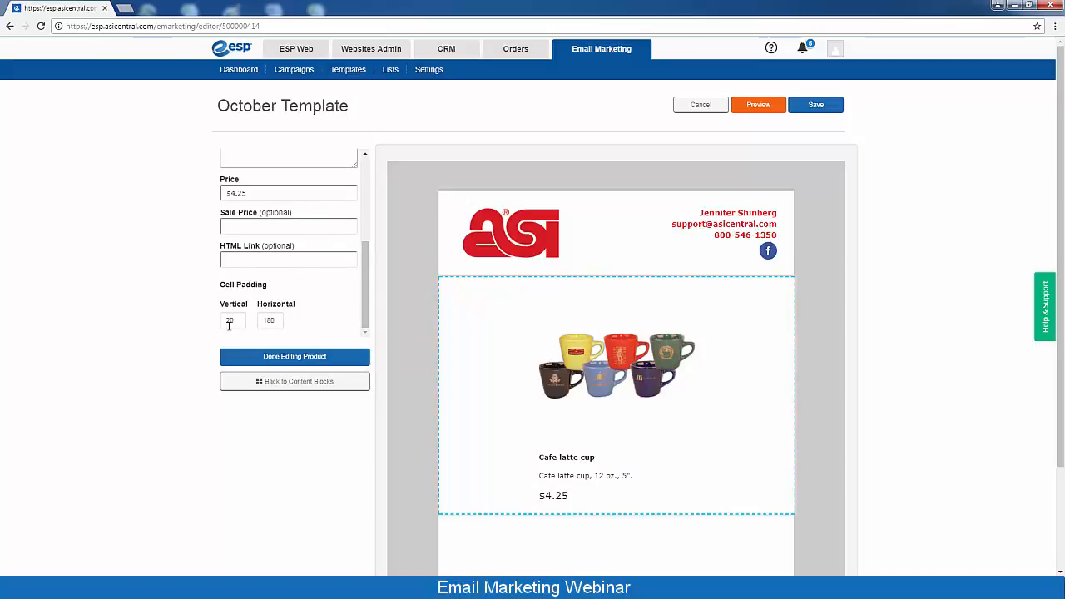
pyautogui.scroll(1, 363, 283)
pyautogui.scroll(2, 364, 283)
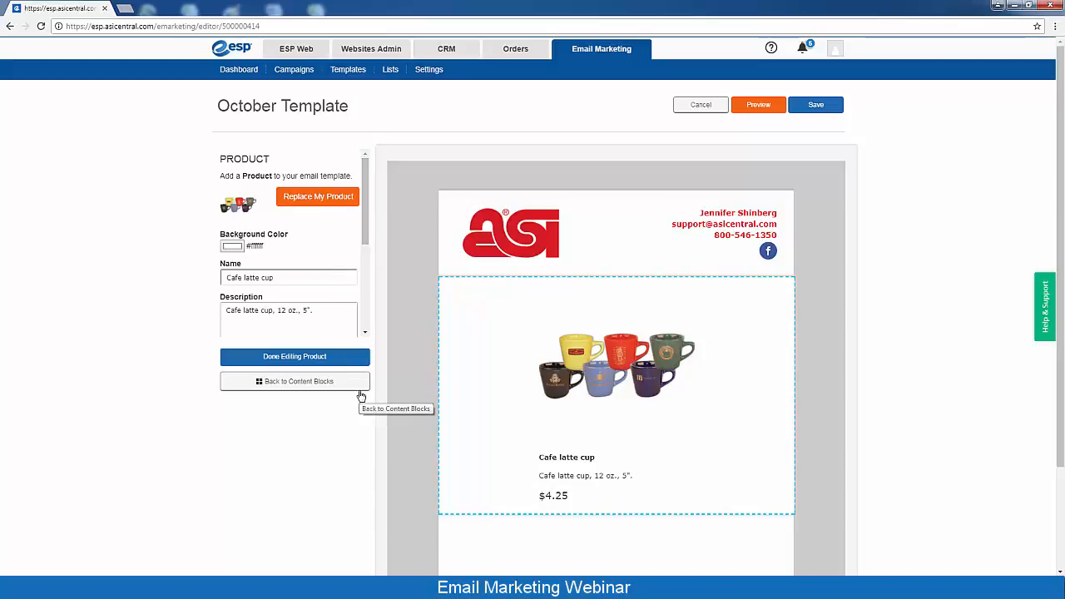
pyautogui.click(309, 361)
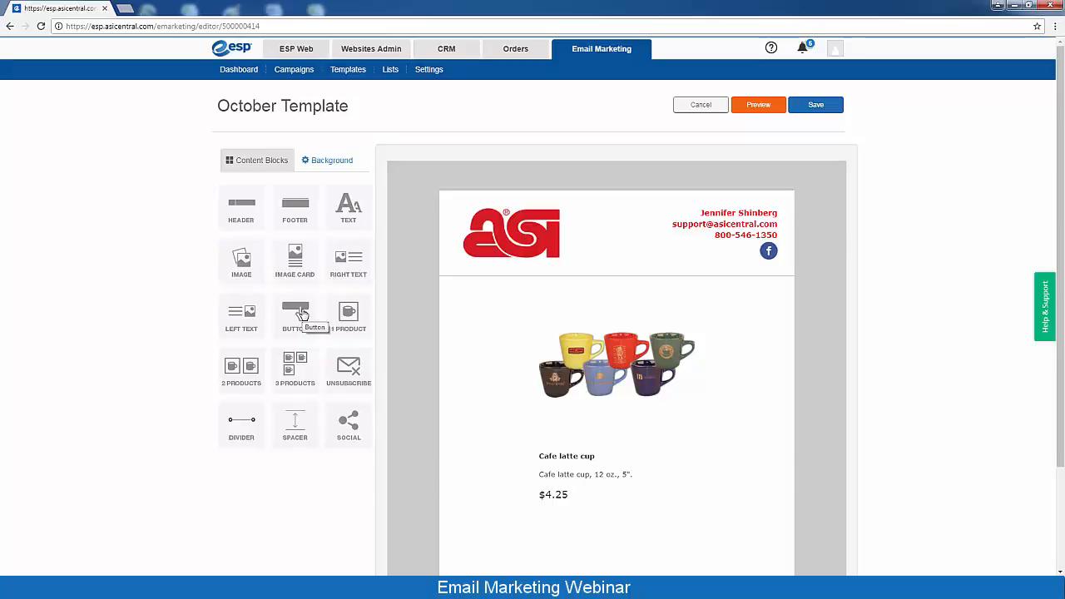
# Add a 'Buy Now' button below the product linking to mycompanysite.espwebsite.com
pyautogui.moveTo(301, 312); pyautogui.dragTo(594, 537)
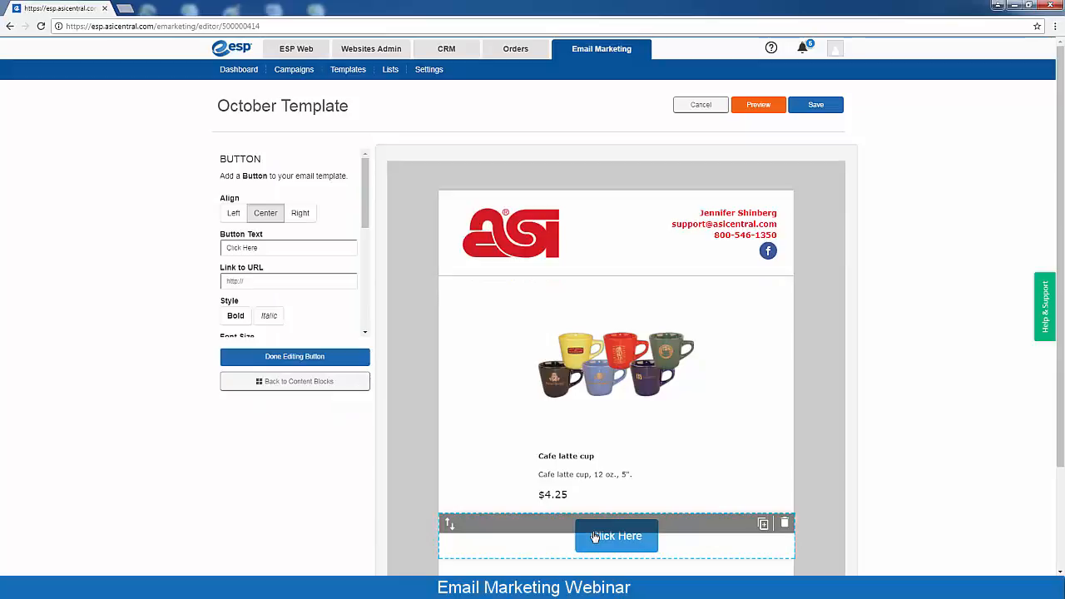
pyautogui.moveTo(263, 248); pyautogui.dragTo(197, 257)
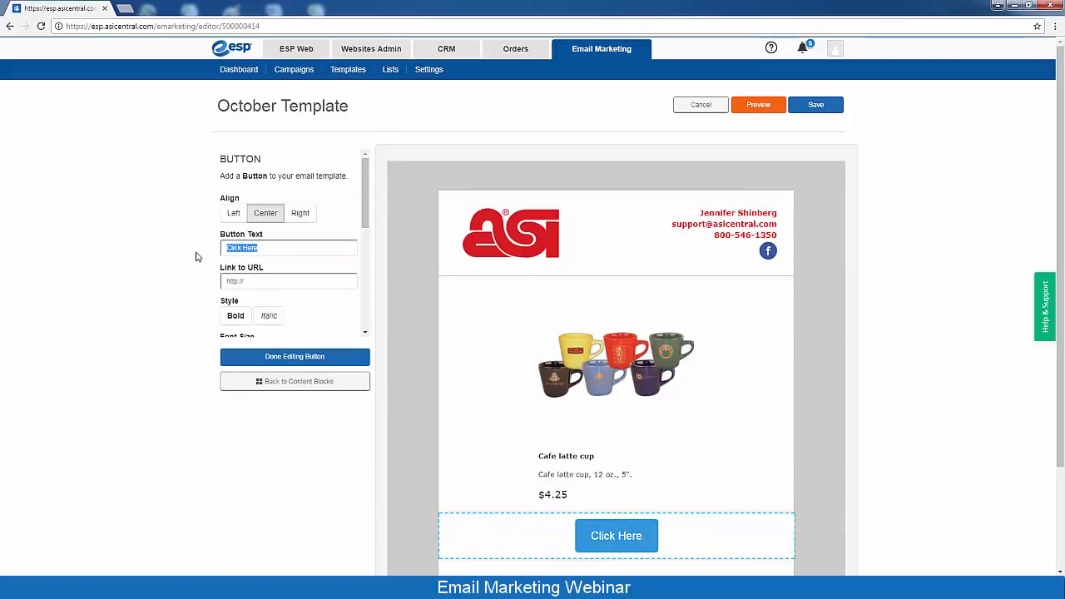
pyautogui.write('Buy Now')
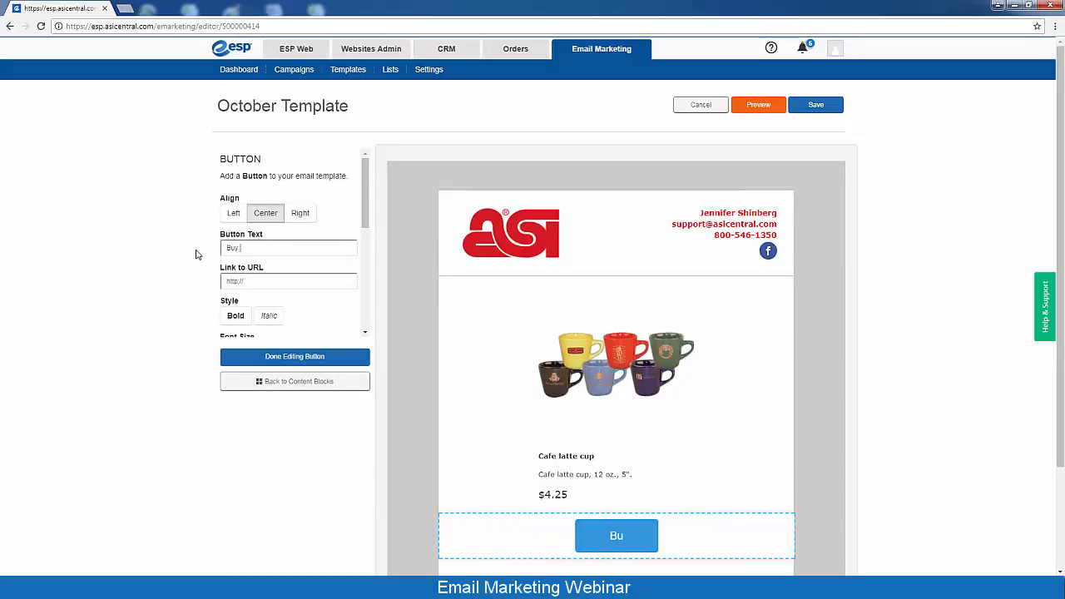
pyautogui.click(269, 282)
pyautogui.write('mycompany')
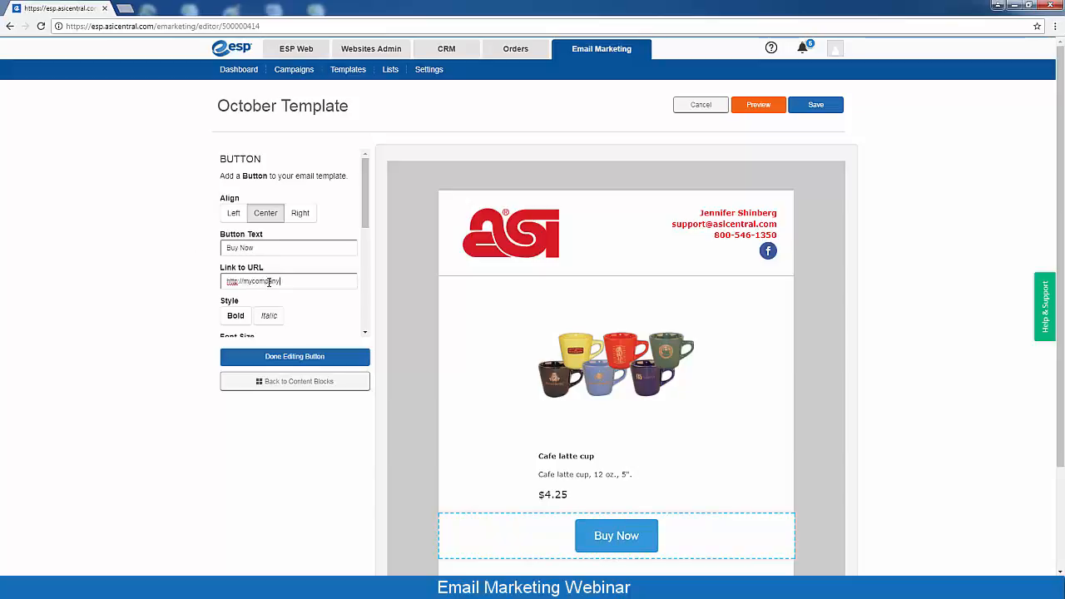
pyautogui.write('site.espwebsite.com')
# Make the button pure red (#ff0000) and finish editing it
pyautogui.moveTo(368, 174); pyautogui.dragTo(362, 314)
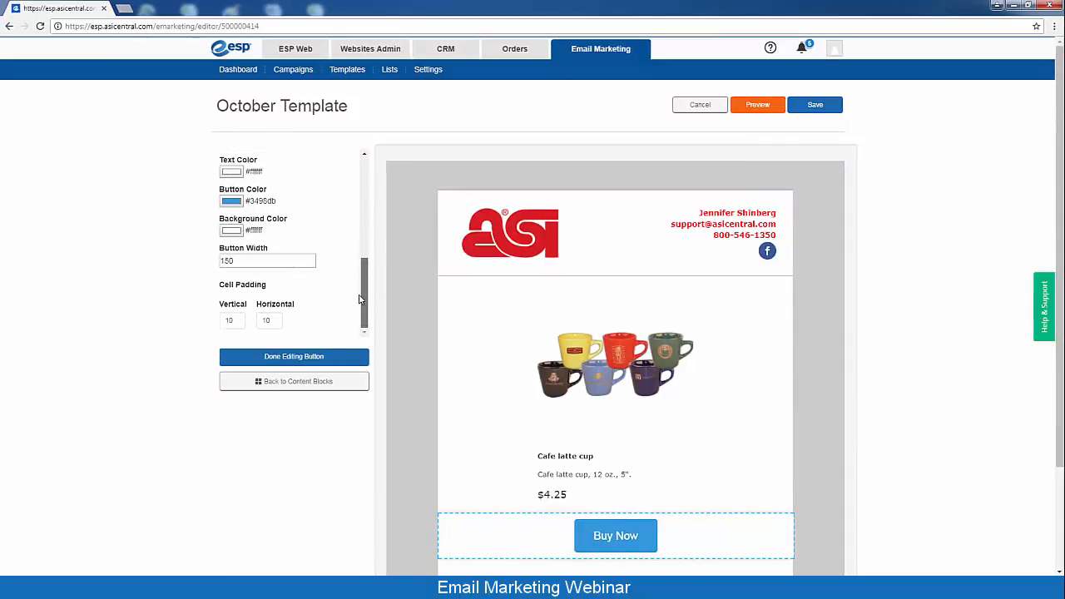
pyautogui.click(229, 204)
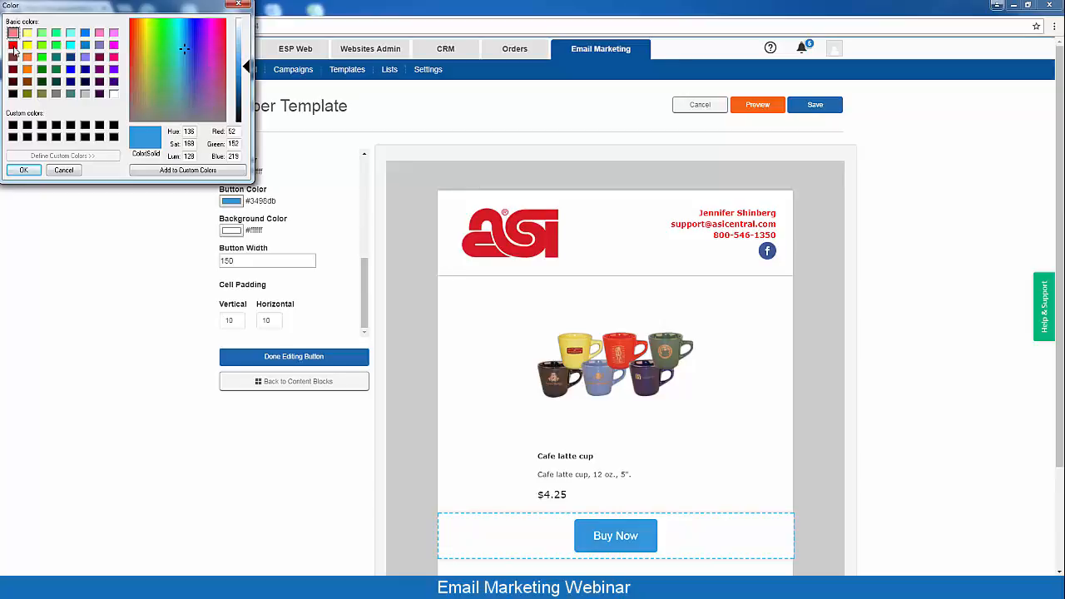
pyautogui.click(12, 44)
pyautogui.click(22, 171)
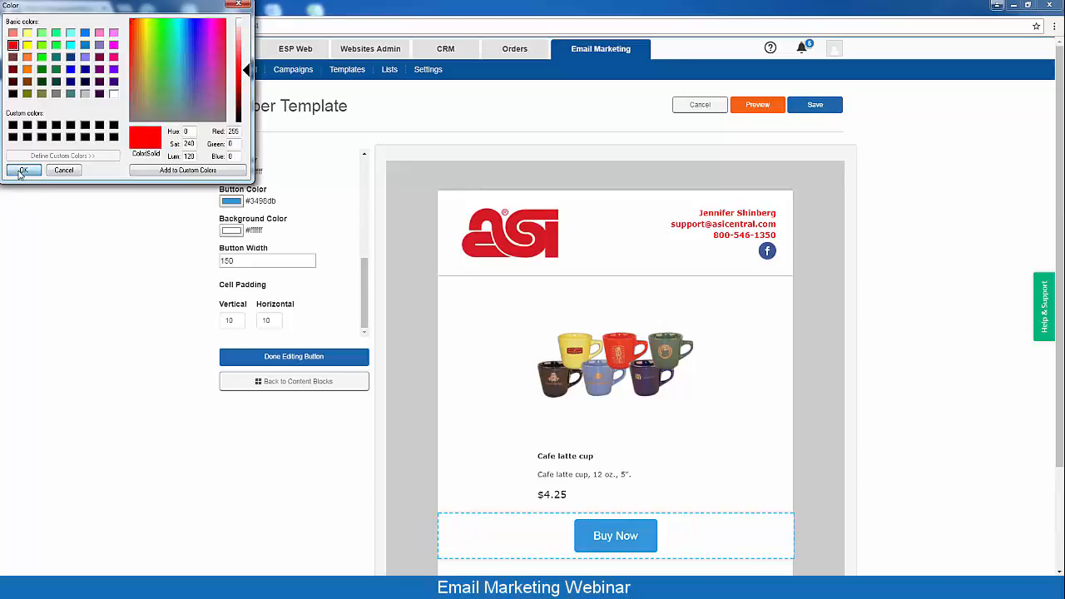
pyautogui.click(271, 358)
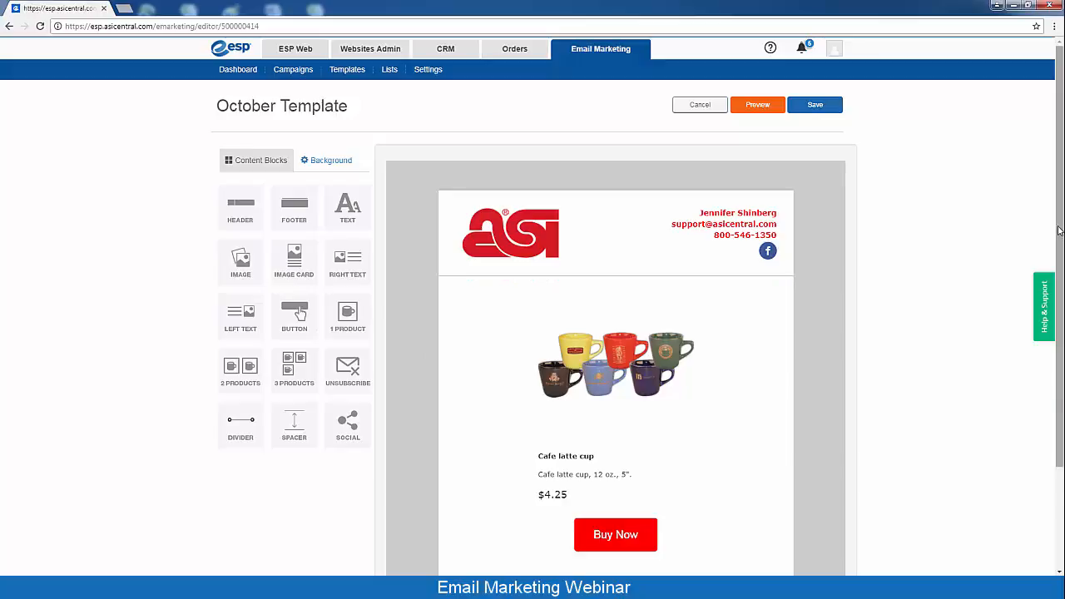
# Add an Unsubscribe footer below the Buy Now button and save October Template
pyautogui.moveTo(1062, 241); pyautogui.dragTo(1062, 313)
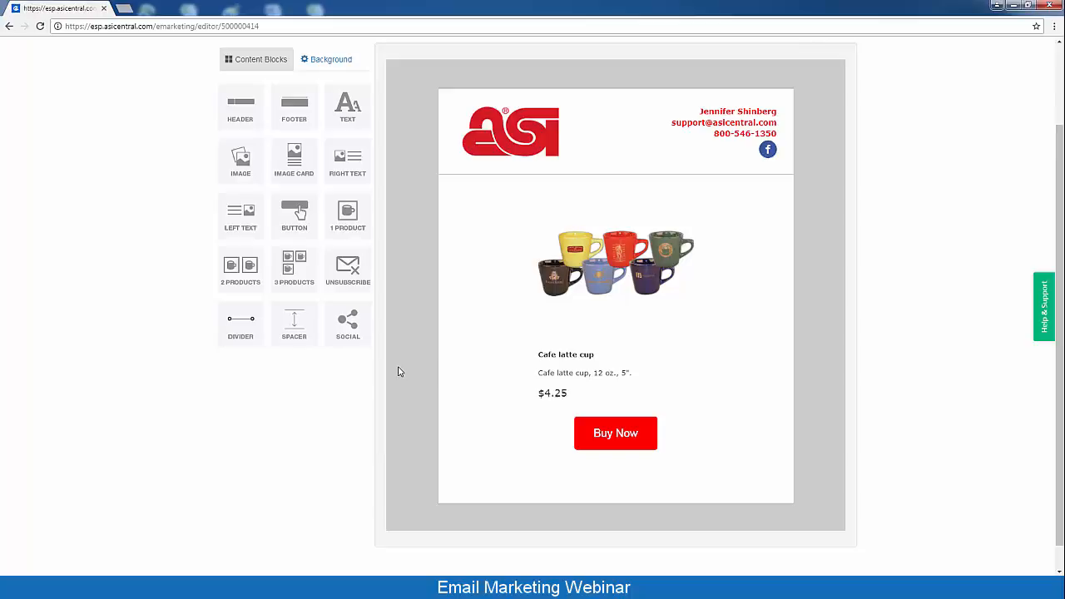
pyautogui.moveTo(364, 275); pyautogui.dragTo(577, 487)
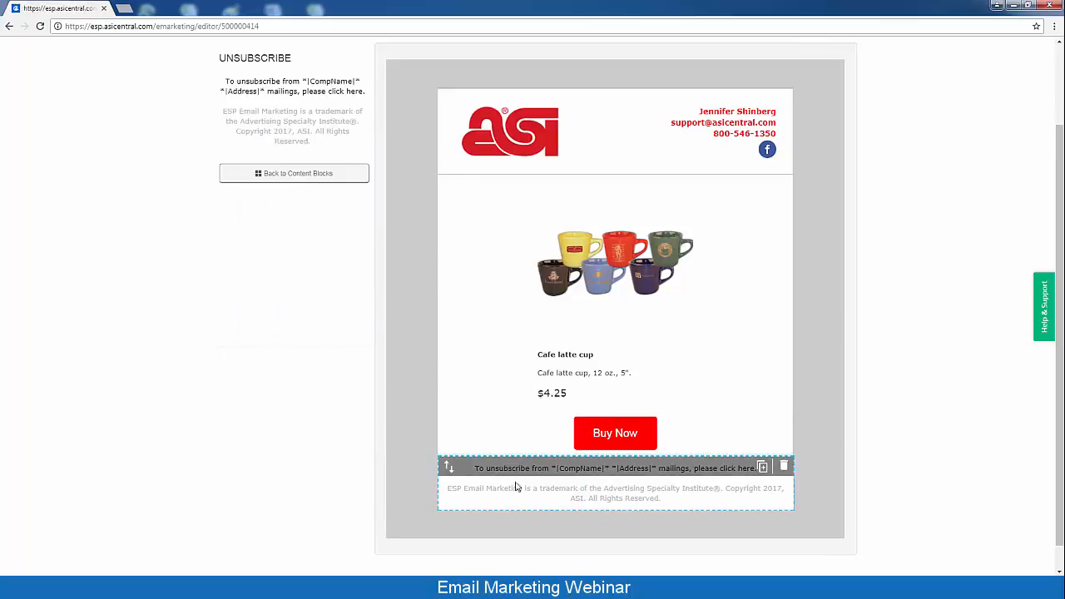
pyautogui.click(320, 178)
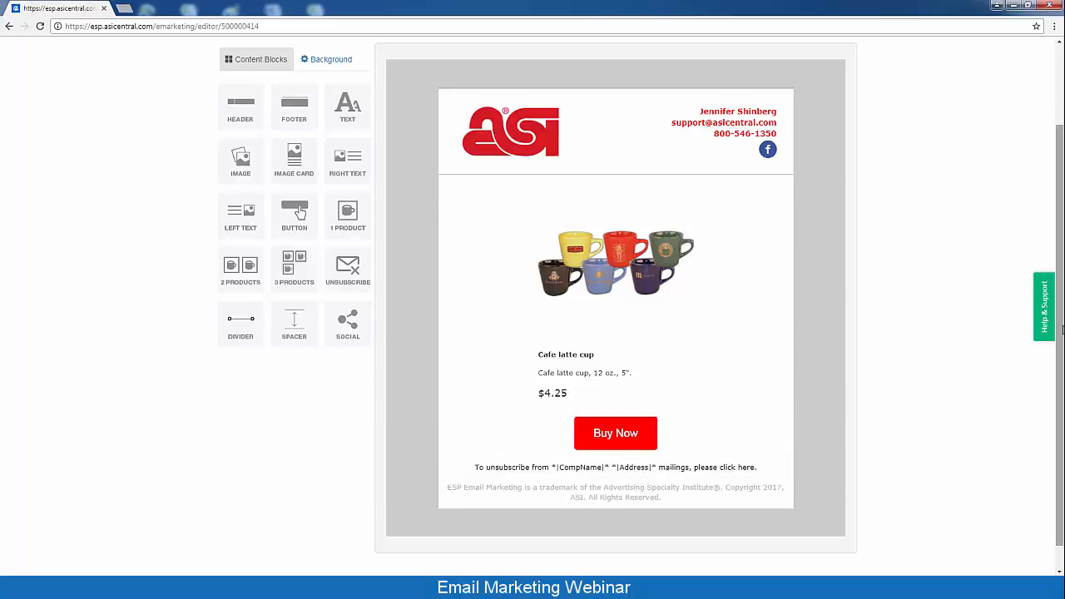
pyautogui.moveTo(1058, 316); pyautogui.dragTo(1060, 226)
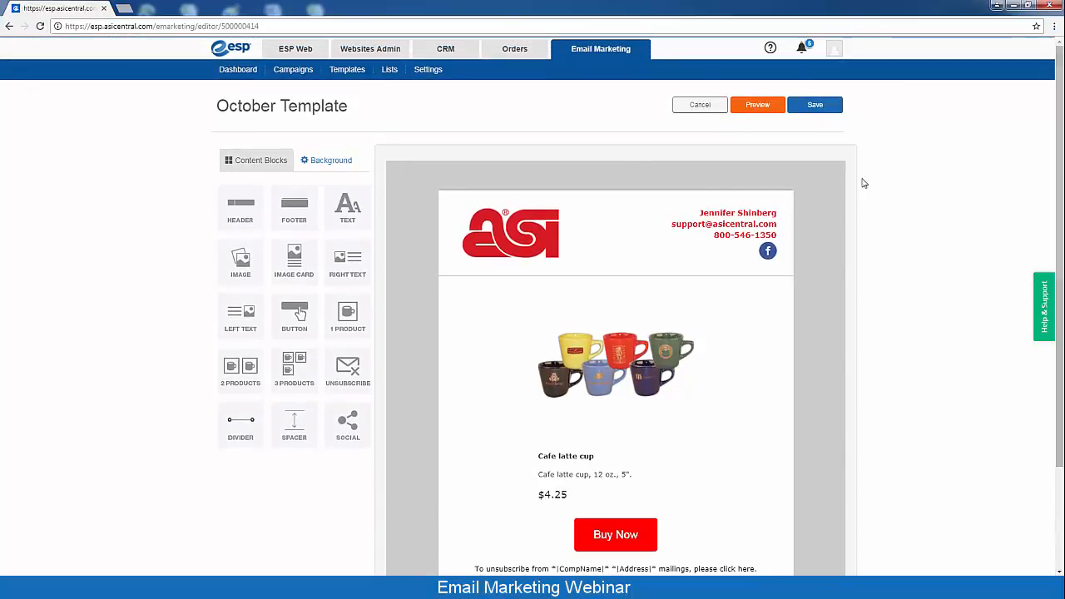
pyautogui.click(814, 114)
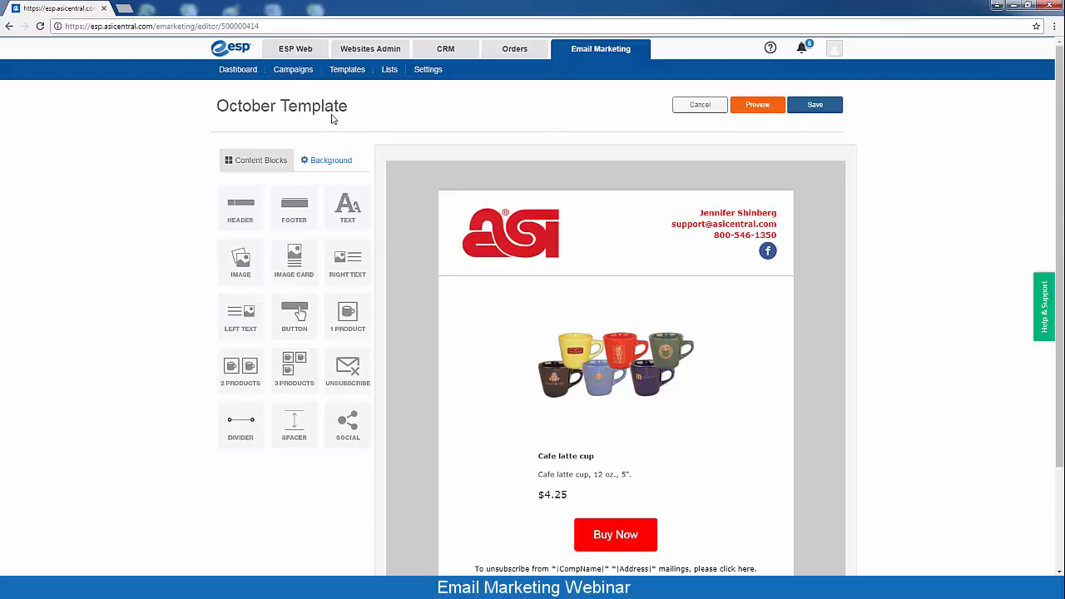
# Find October Template by searching 'oct', publish it, and return to Campaigns
pyautogui.click(349, 74)
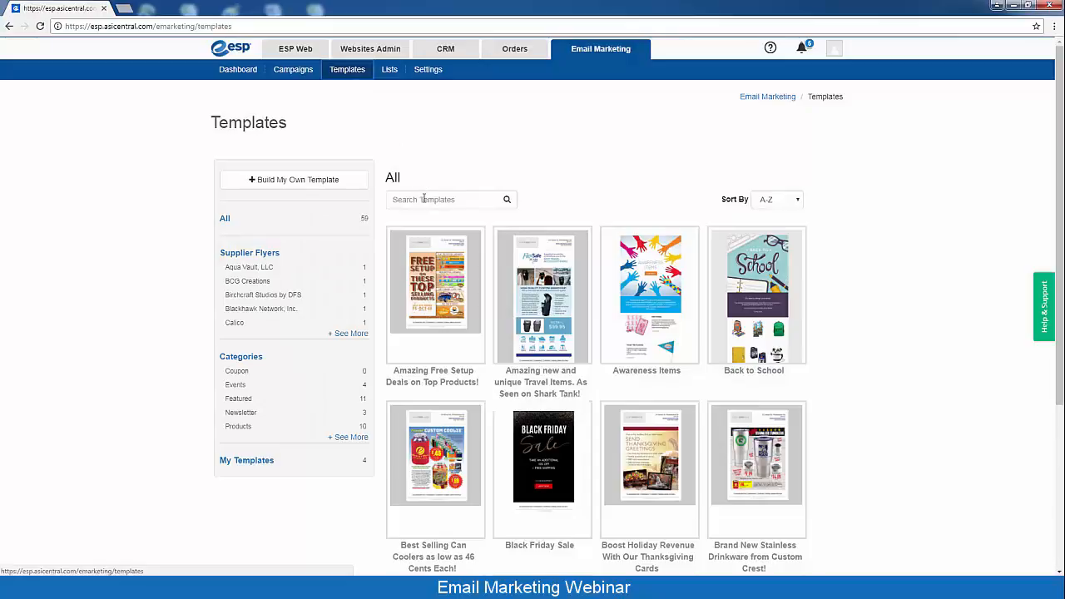
pyautogui.click(424, 198)
pyautogui.write('octo')
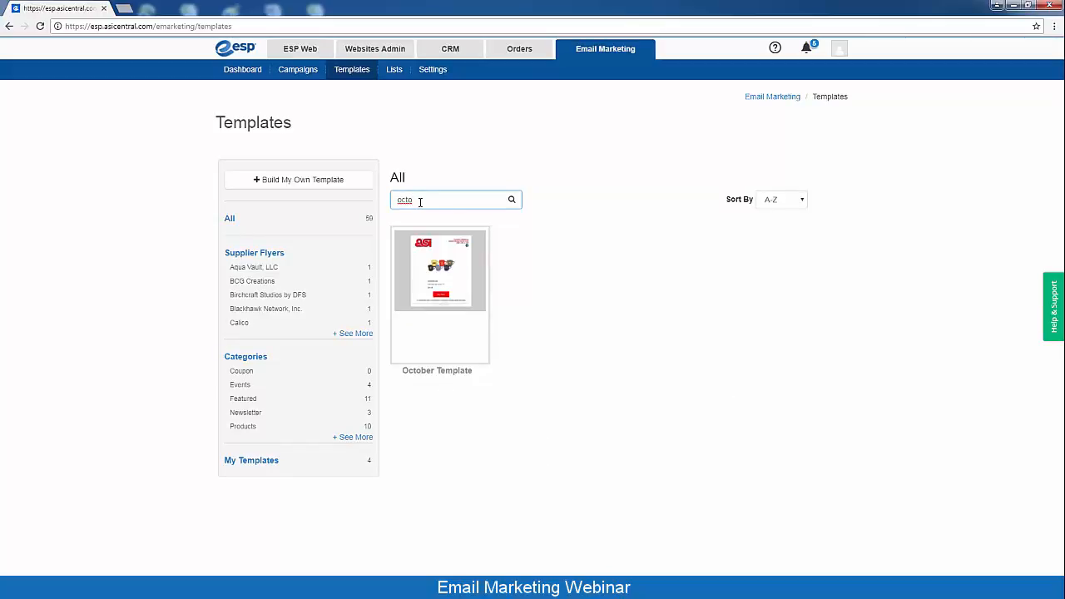
pyautogui.moveTo(438, 333)
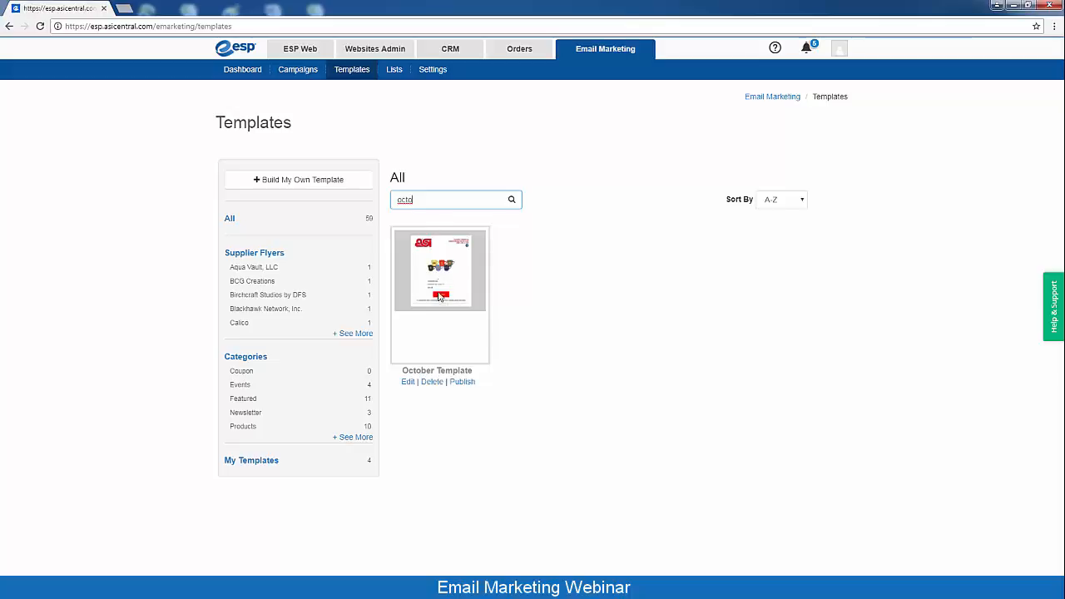
pyautogui.click(467, 384)
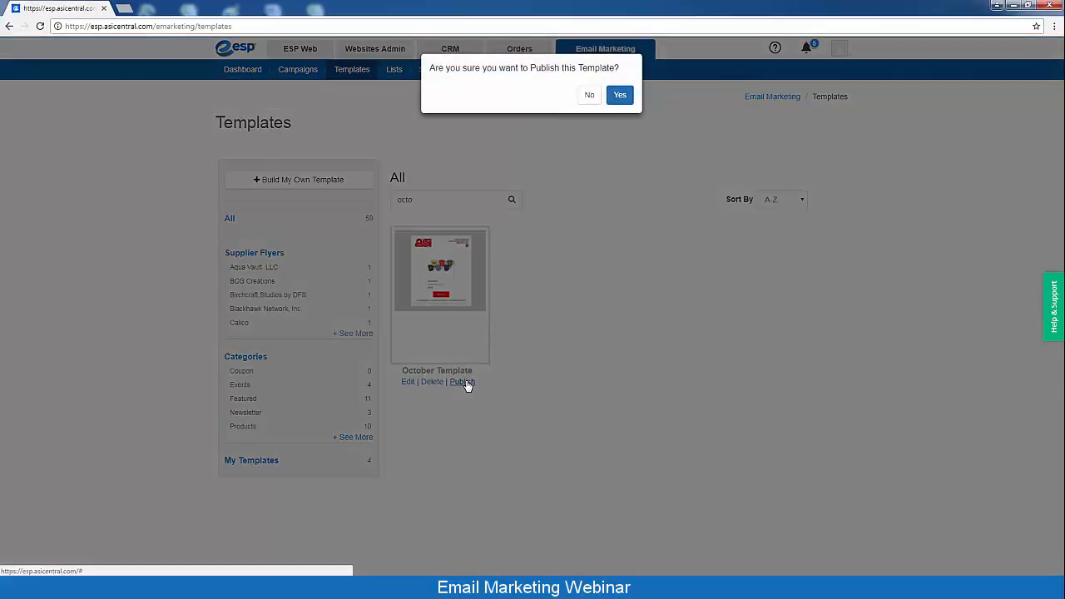
pyautogui.click(620, 99)
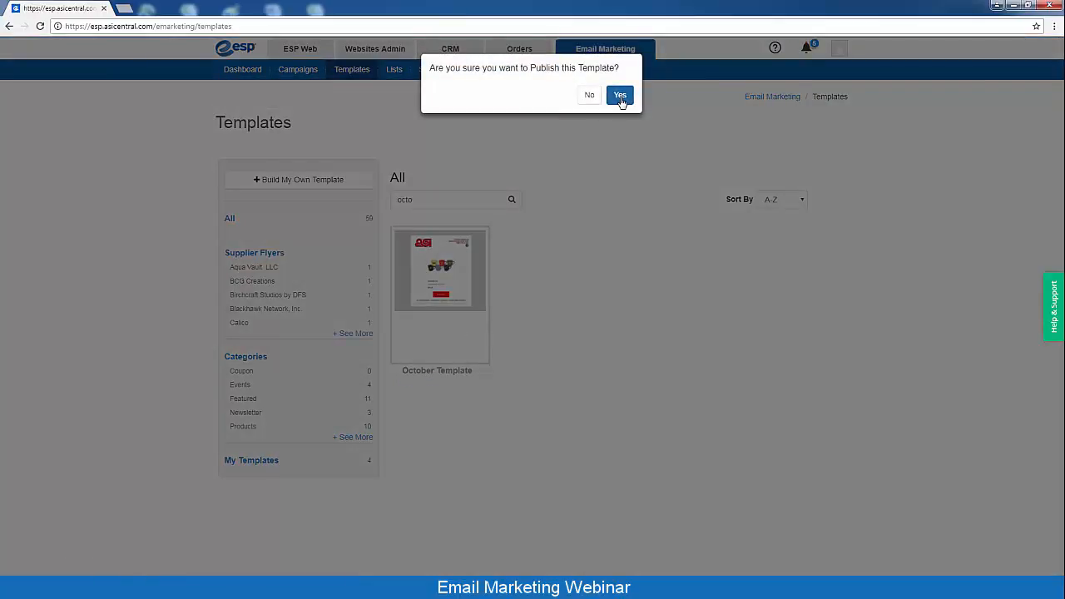
pyautogui.click(620, 97)
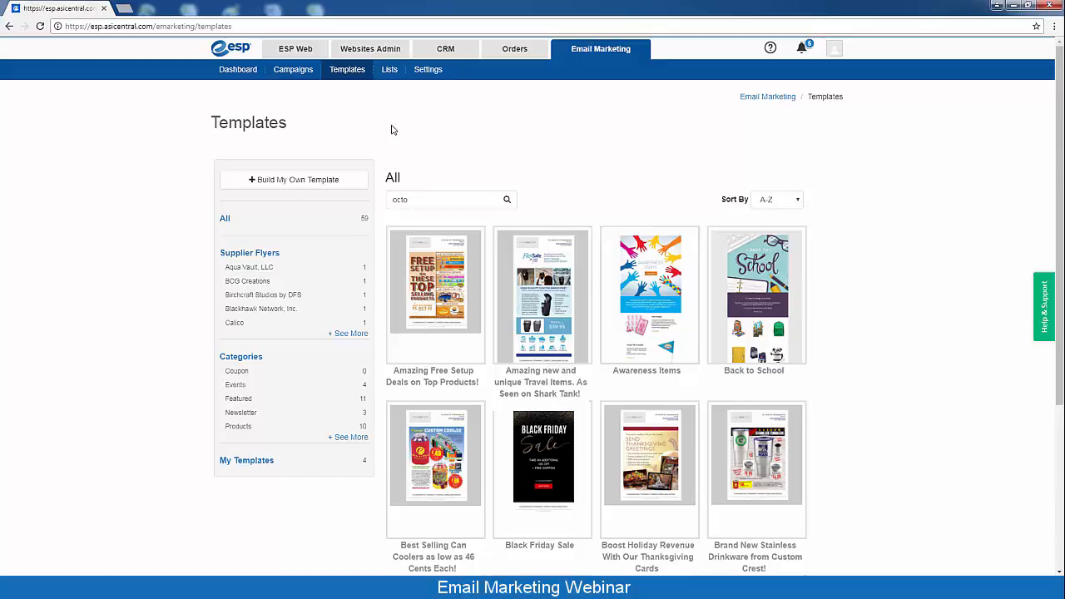
pyautogui.click(287, 71)
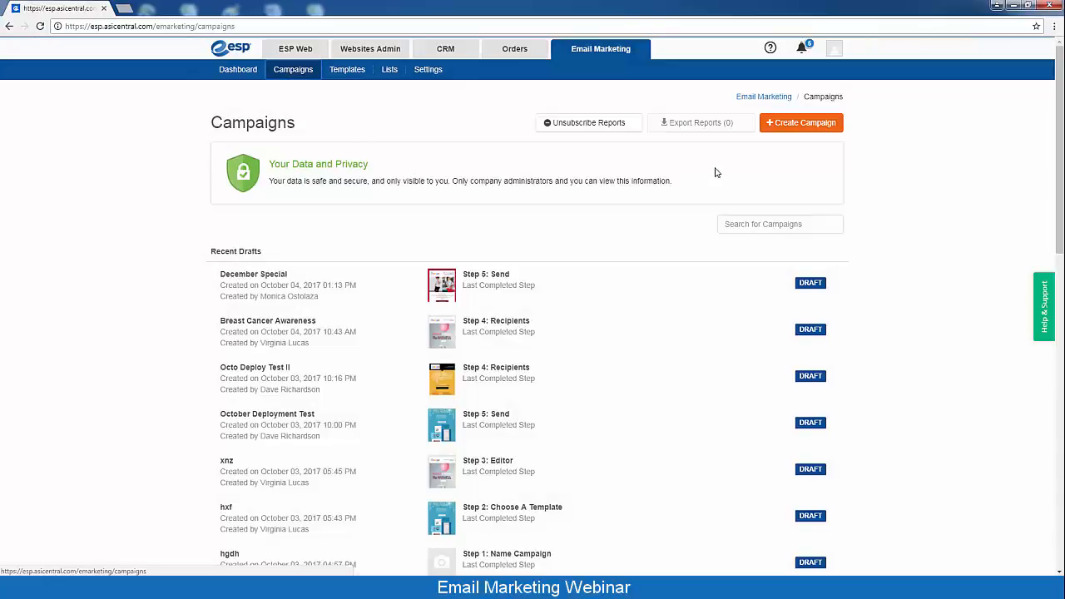
# Create campaign 'October Specials' with subject 'Can You Handle This?' from Your Mug Lady
pyautogui.click(806, 126)
pyautogui.click(273, 196)
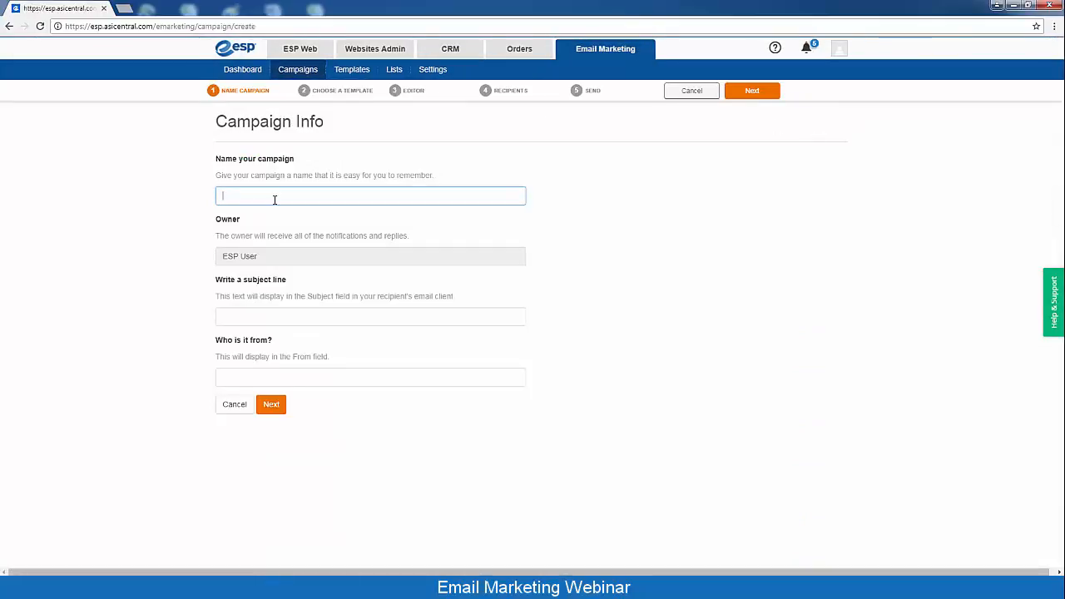
pyautogui.write('October Specials')
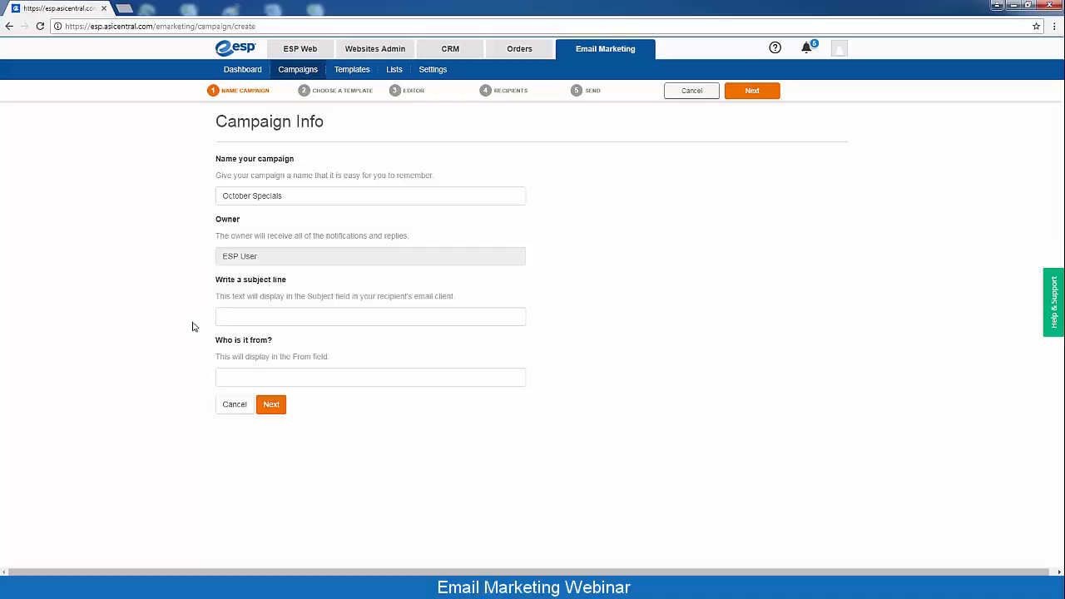
pyautogui.click(230, 314)
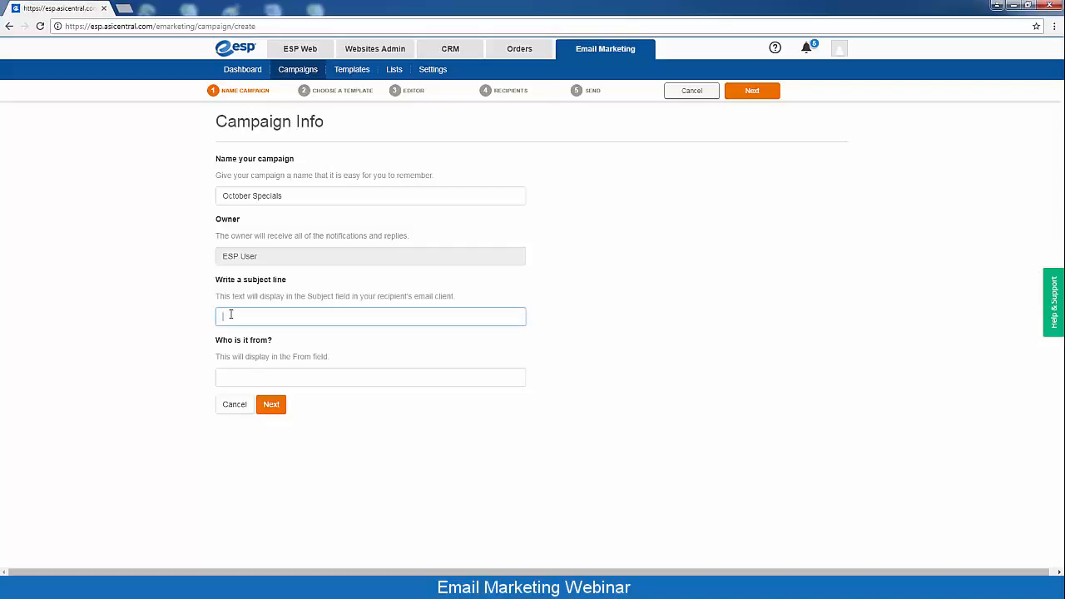
pyautogui.write('Can You')
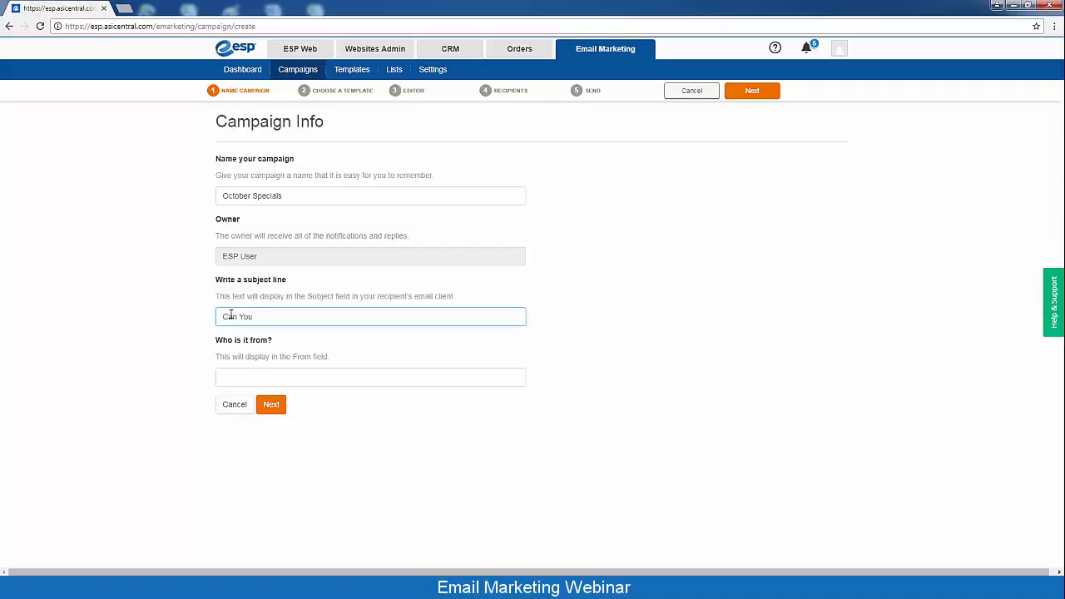
pyautogui.write(' Handle This?')
pyautogui.click(232, 373)
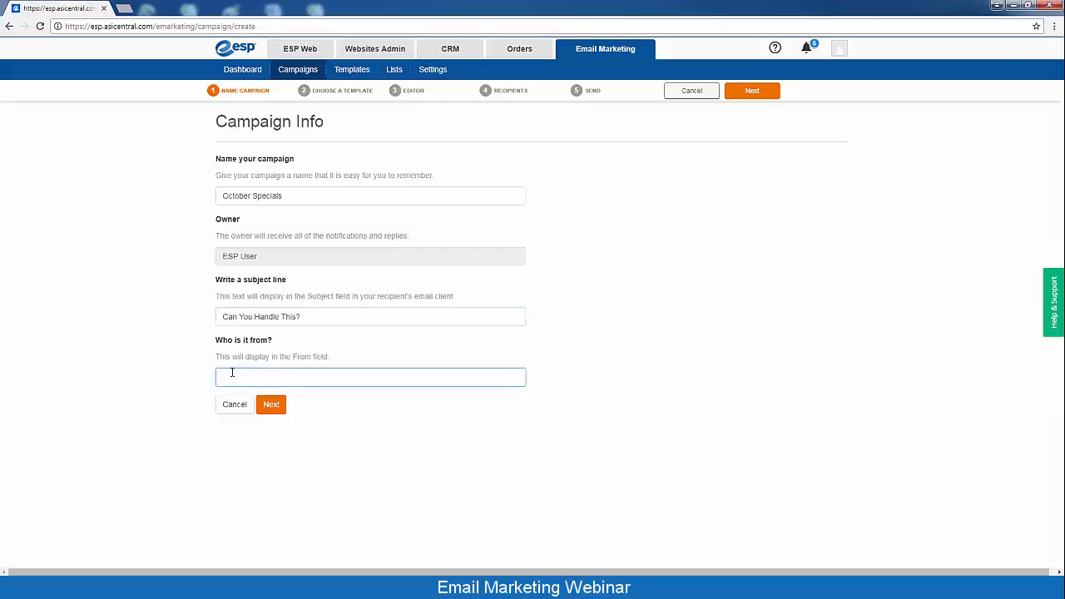
pyautogui.write('Your Mug Lady')
pyautogui.click(157, 331)
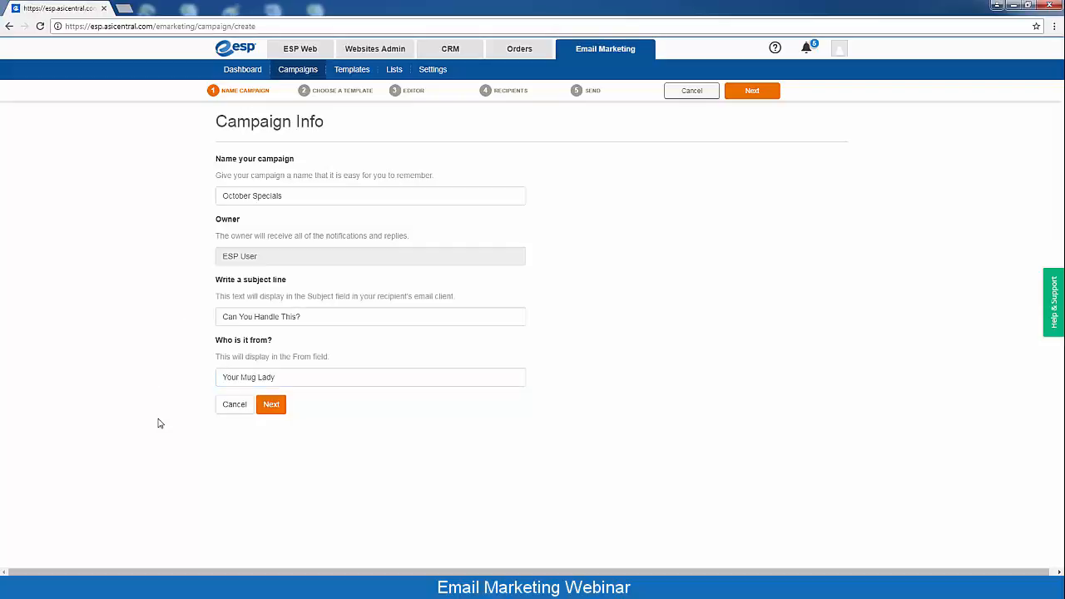
# Pick October Template from My Templates for the campaign and open the editor
pyautogui.click(271, 406)
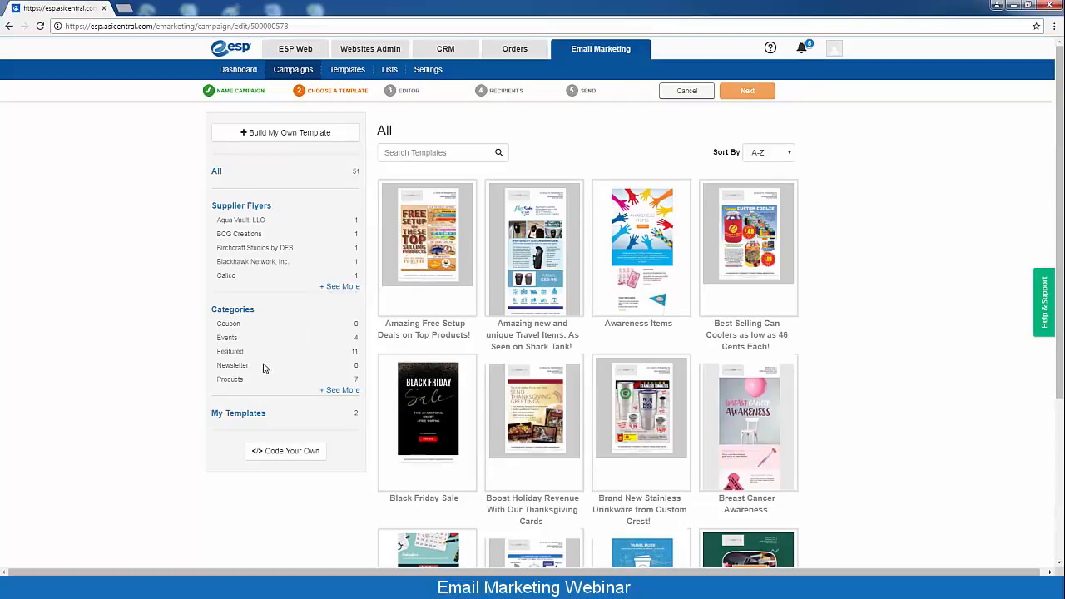
pyautogui.click(233, 413)
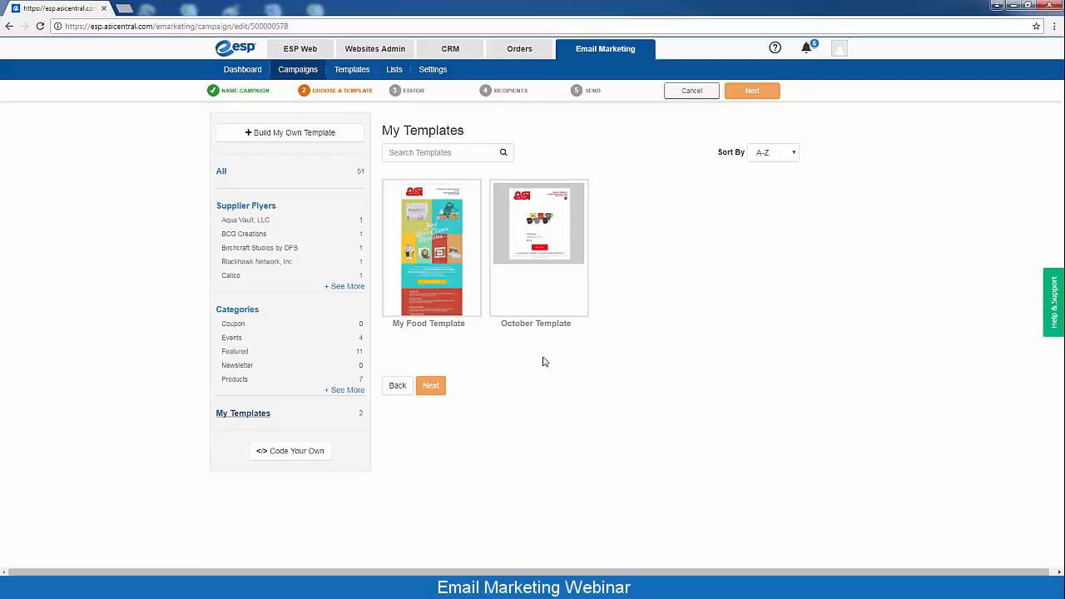
pyautogui.click(549, 235)
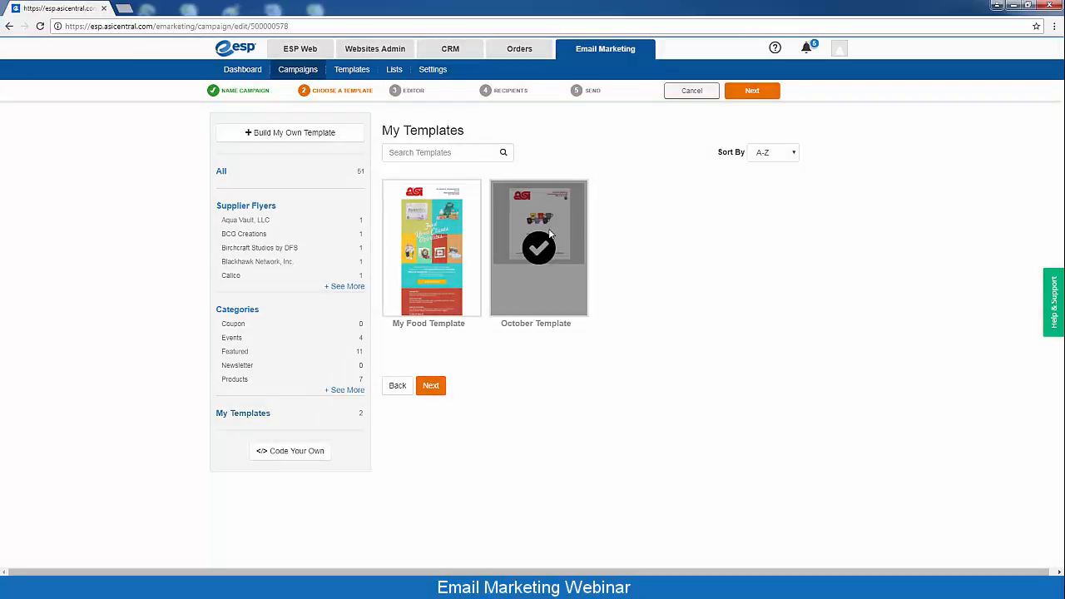
pyautogui.click(431, 387)
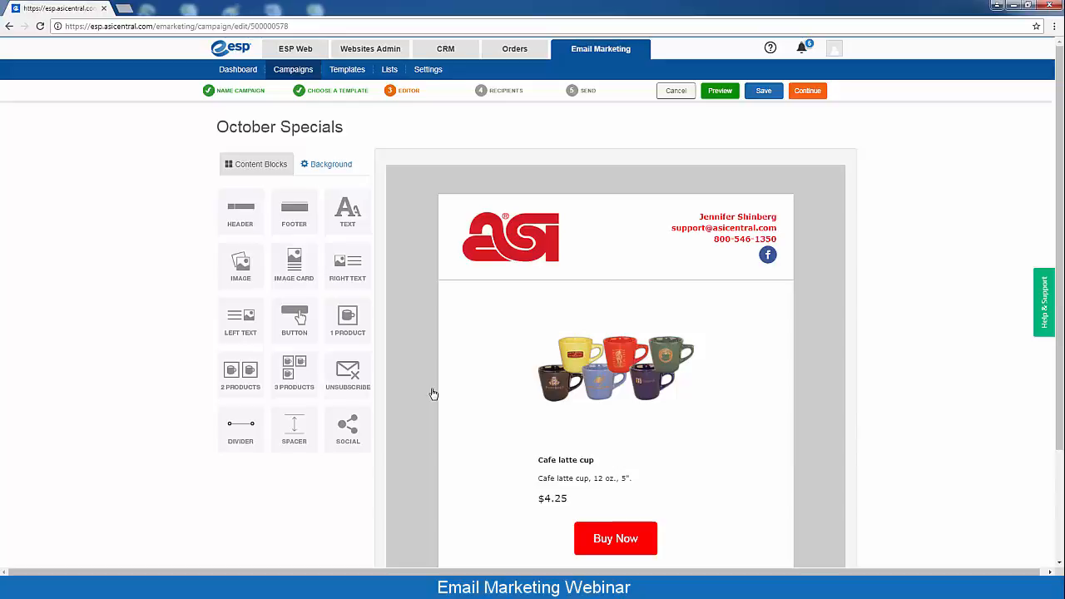
# Choose Autumn Mailing List as the recipients and advance to the Send step
pyautogui.click(807, 92)
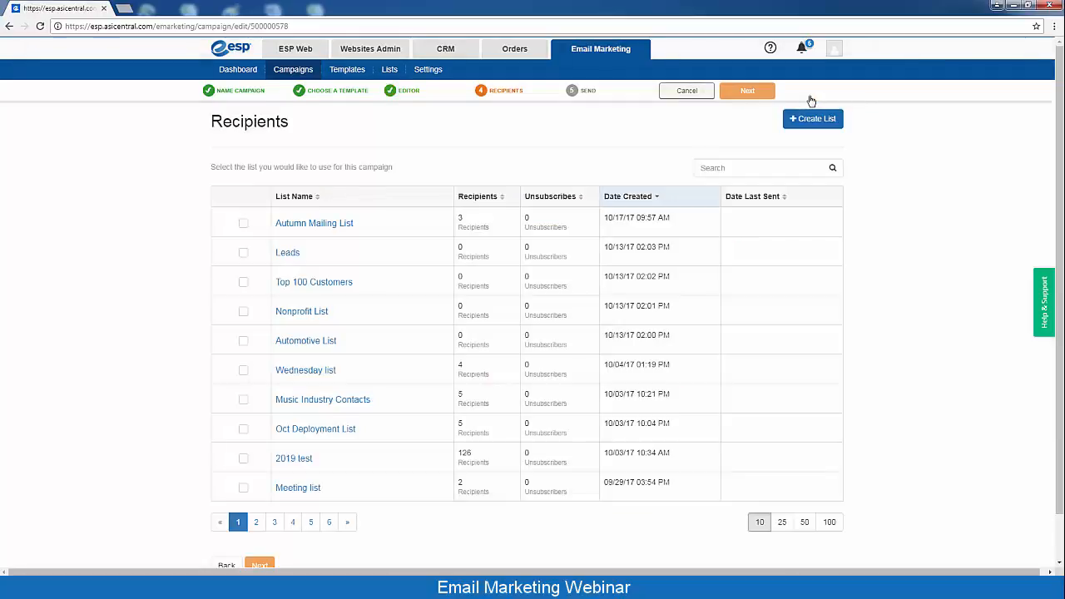
pyautogui.click(243, 225)
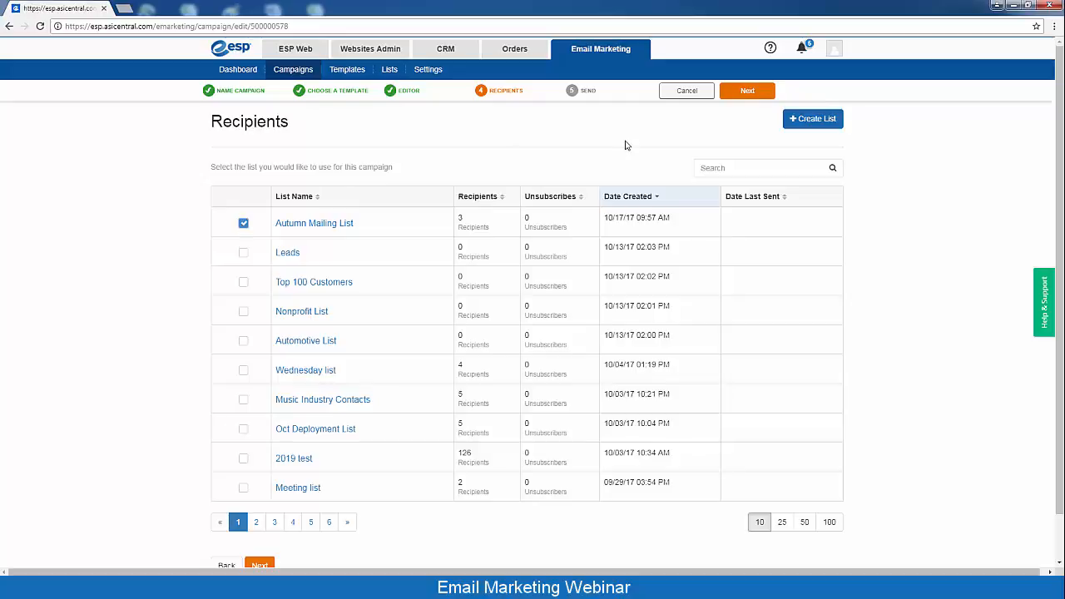
pyautogui.click(748, 91)
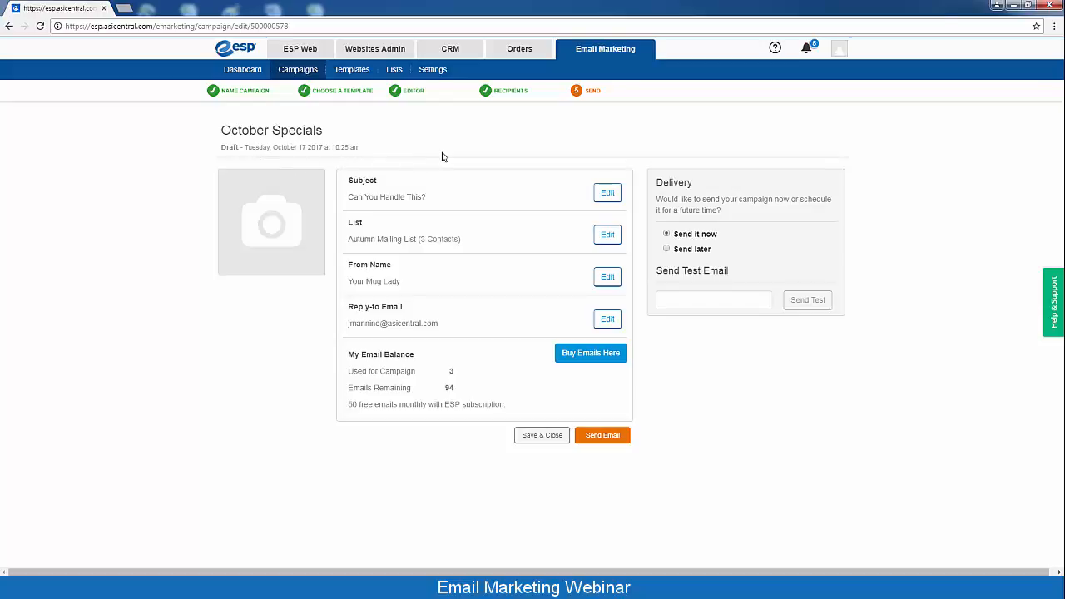
# Schedule the campaign to send later on 10/23/2017 at 09:00 AM
pyautogui.click(666, 250)
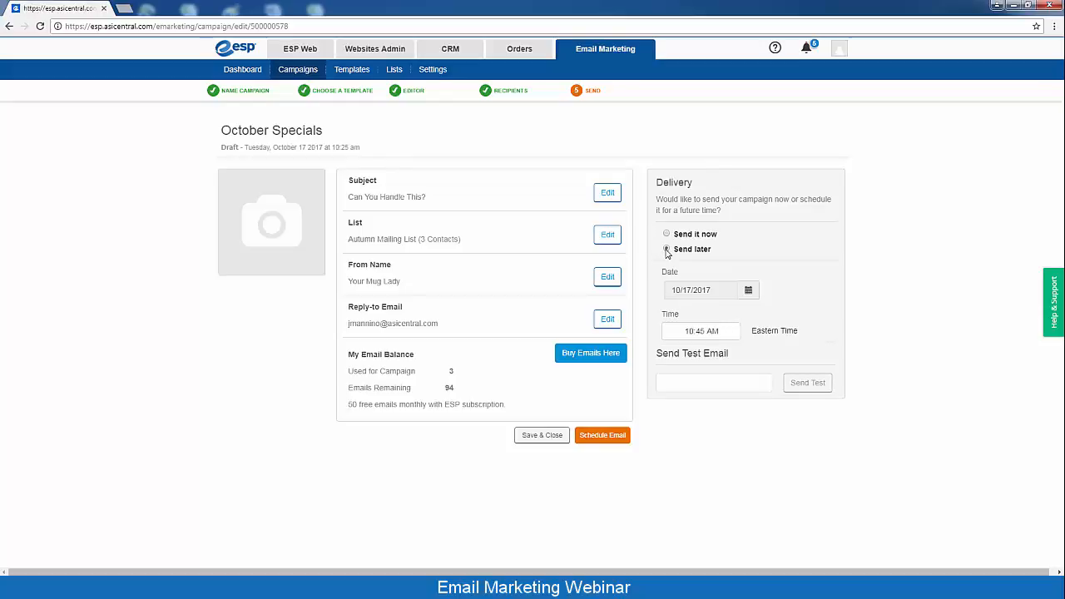
pyautogui.click(749, 292)
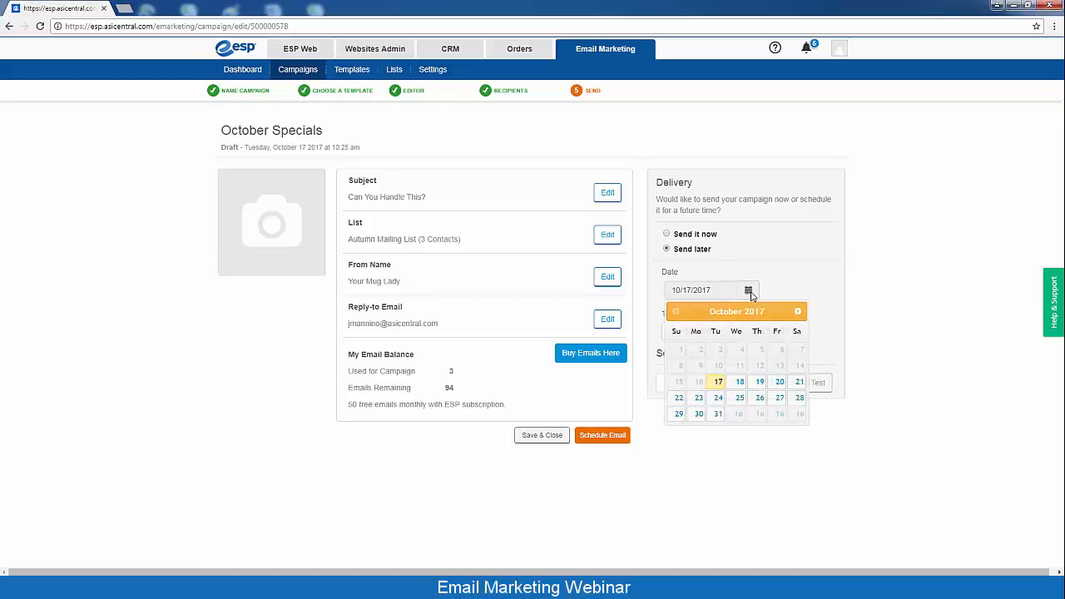
pyautogui.click(699, 399)
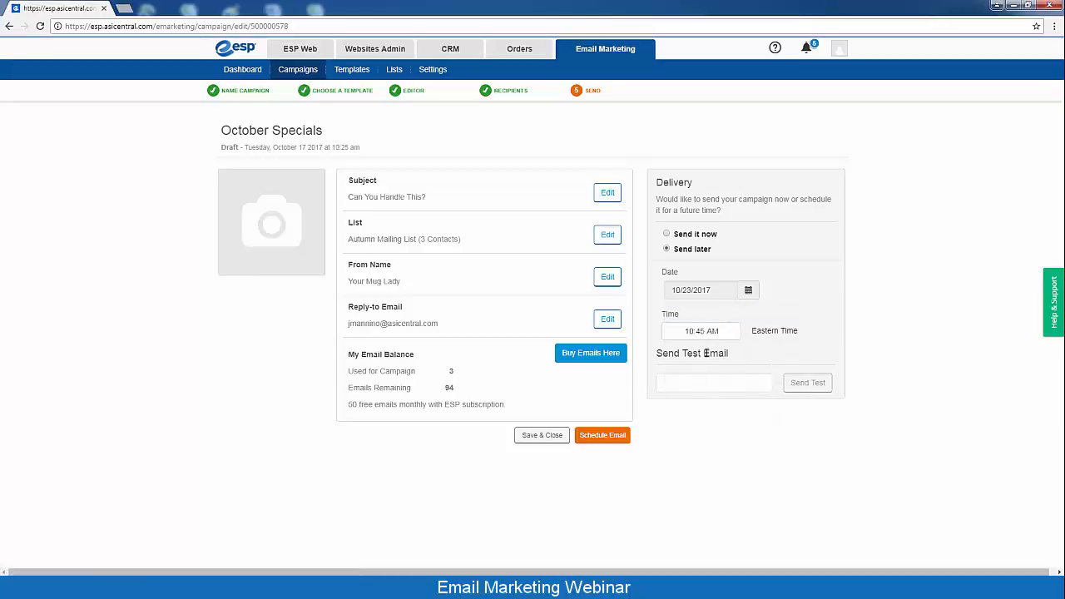
pyautogui.click(688, 333)
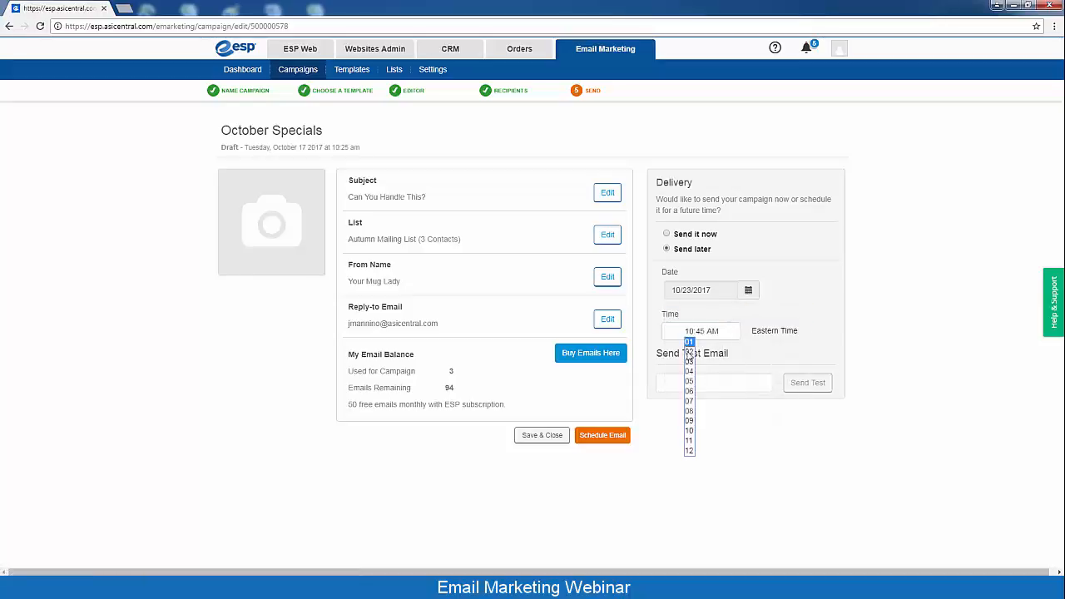
pyautogui.click(688, 421)
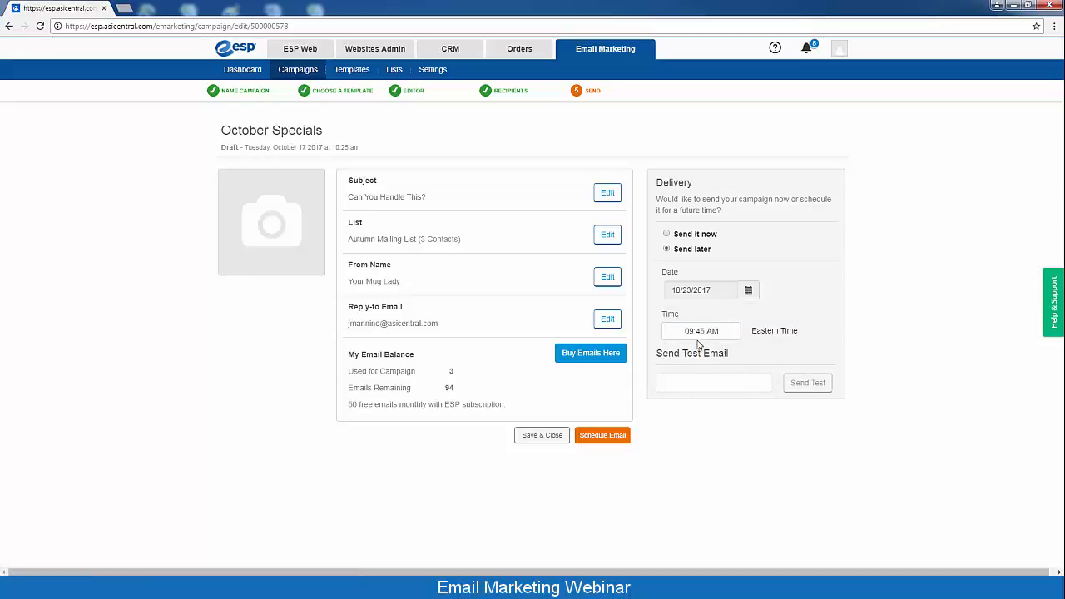
pyautogui.click(701, 332)
pyautogui.click(700, 343)
# Schedule October Specials and search the campaign list for 'oct'
pyautogui.click(604, 435)
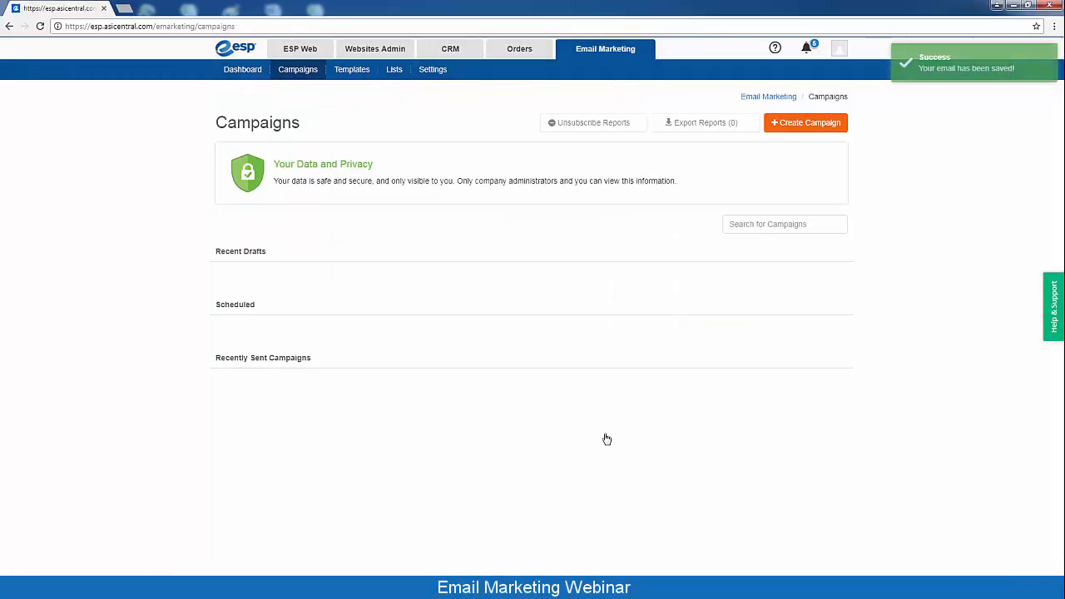
pyautogui.click(741, 224)
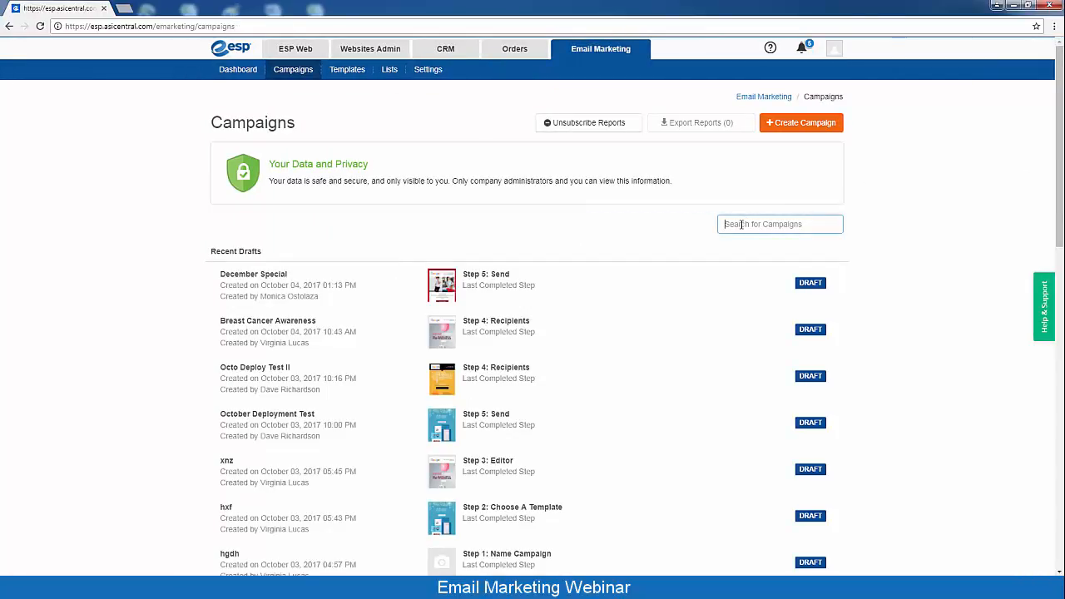
pyautogui.write('oct')
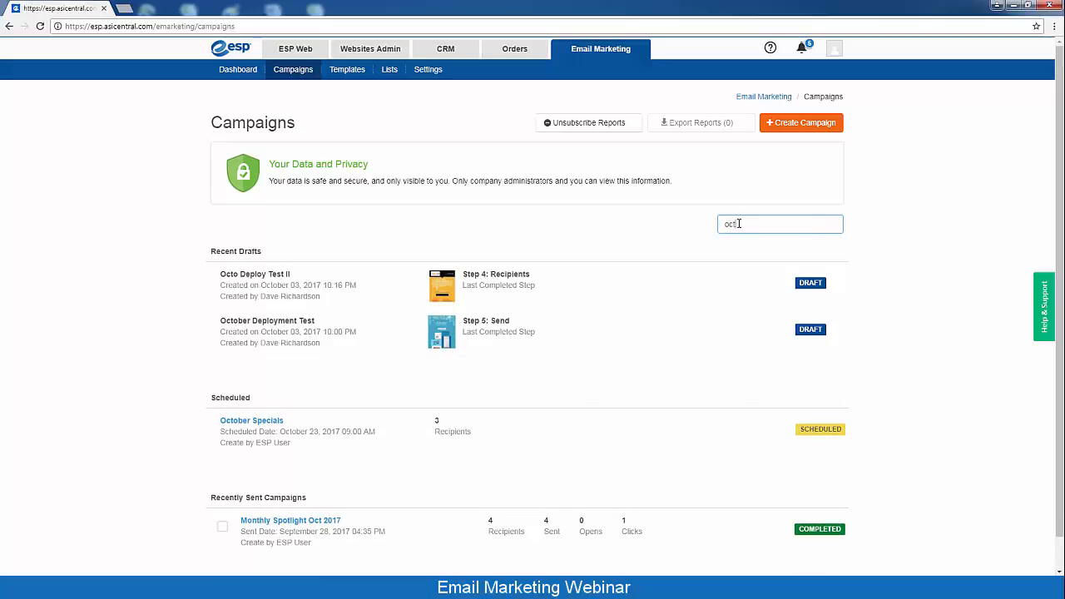
# Replace the campaign search term with 'autumn'
pyautogui.moveTo(811, 440)
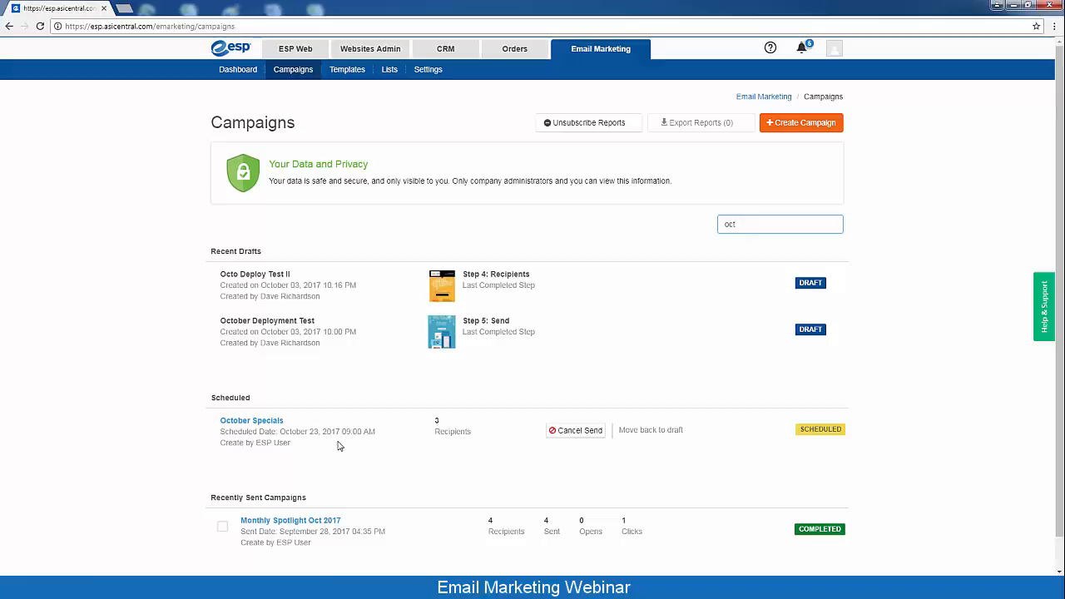
pyautogui.moveTo(746, 225); pyautogui.dragTo(707, 228)
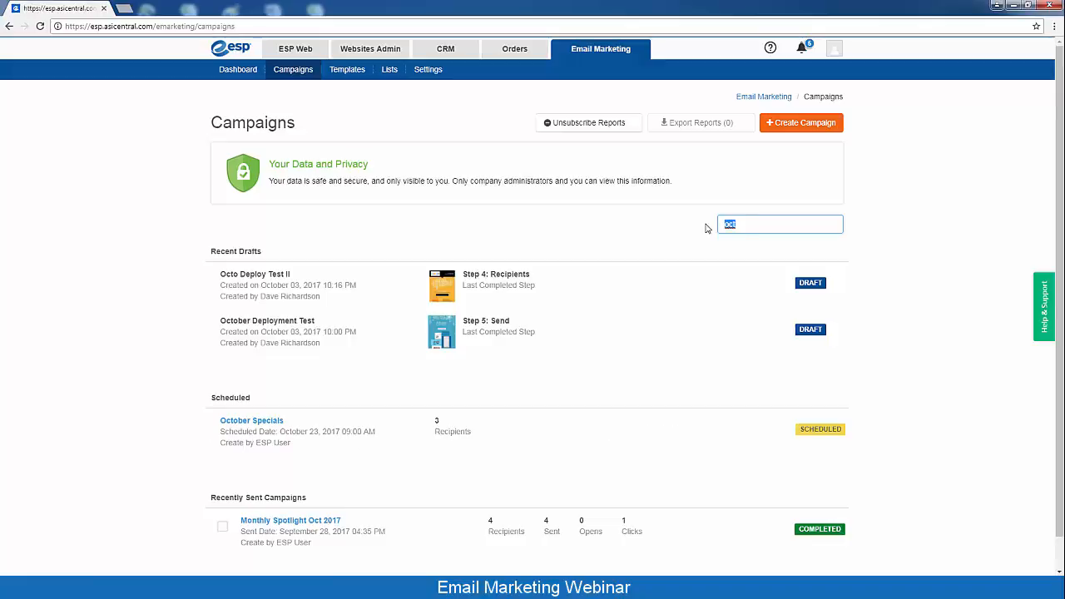
pyautogui.write('autumn')
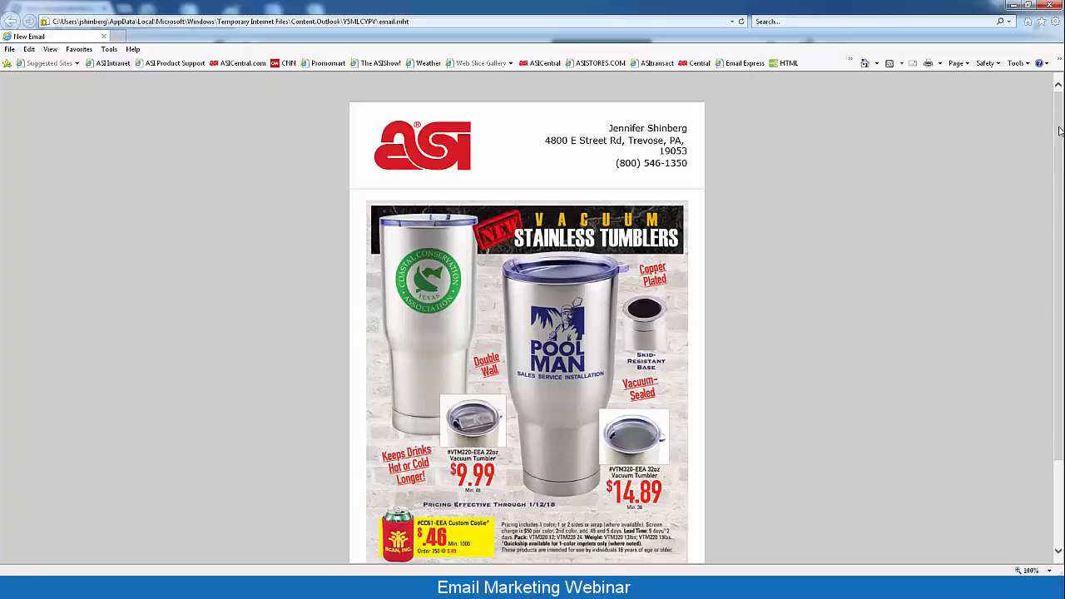
# Scroll the Autumn Mailer 2017 email to the Vacuum Stainless Tumblers offer priced $9.99 and $14.89
pyautogui.moveTo(1059, 133); pyautogui.dragTo(1060, 220)
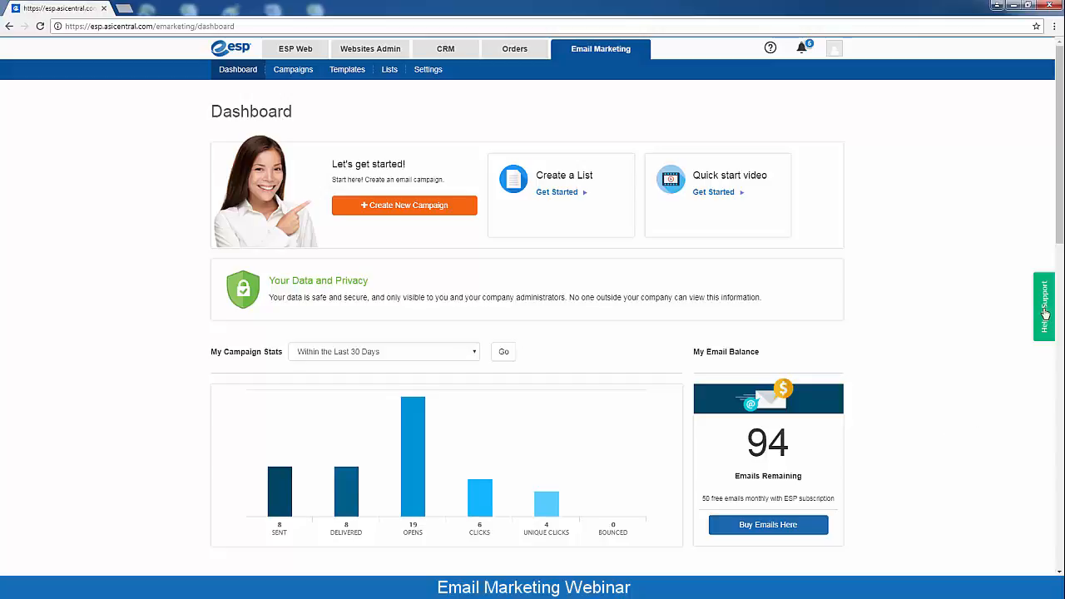
pyautogui.click(1044, 315)
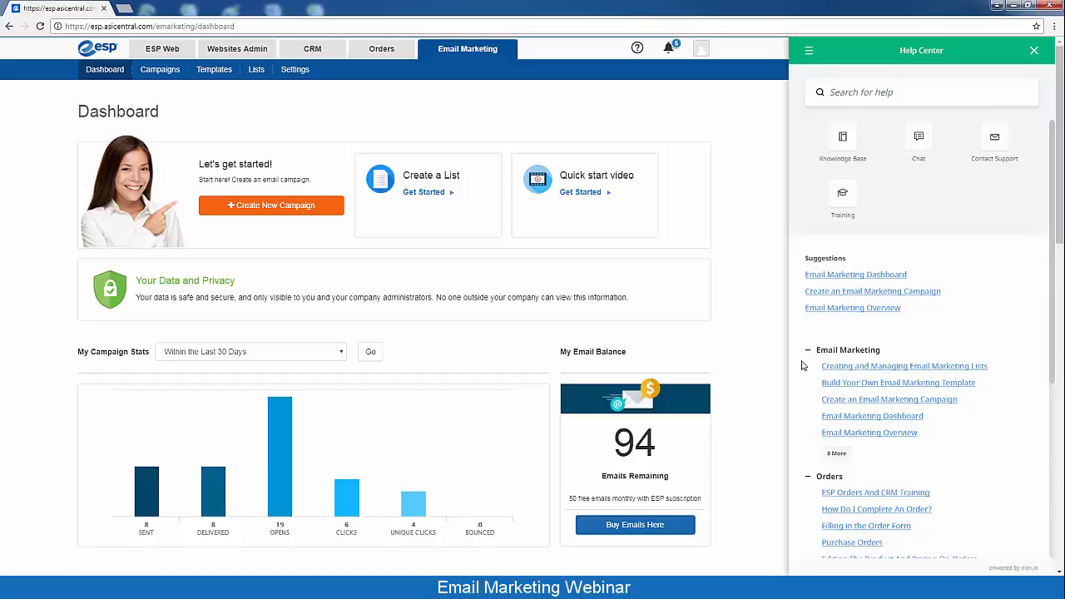
pyautogui.click(849, 197)
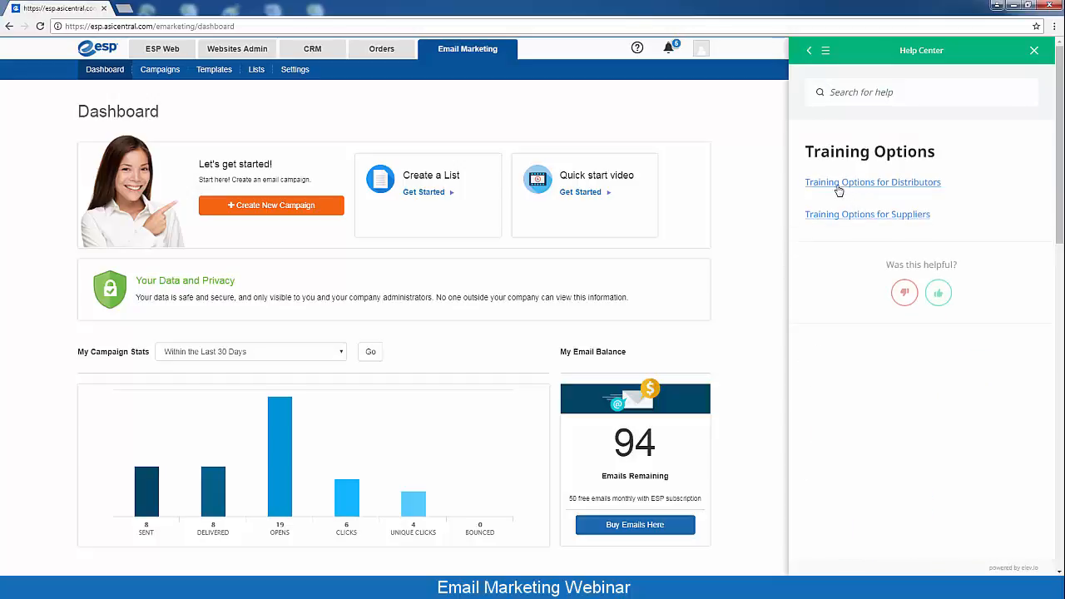
pyautogui.click(839, 184)
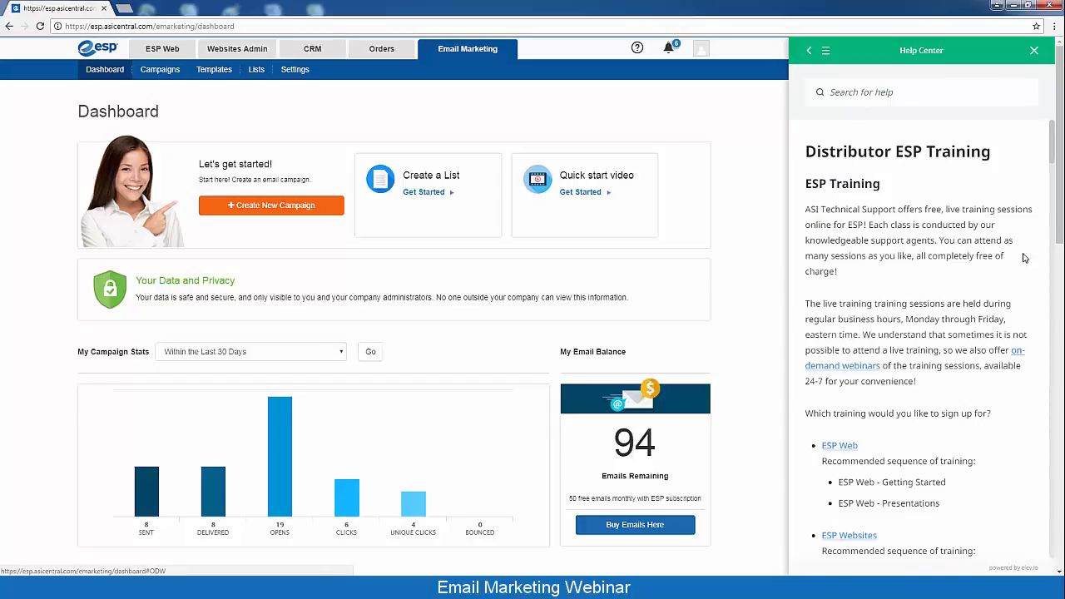
pyautogui.moveTo(1052, 156); pyautogui.dragTo(1052, 194)
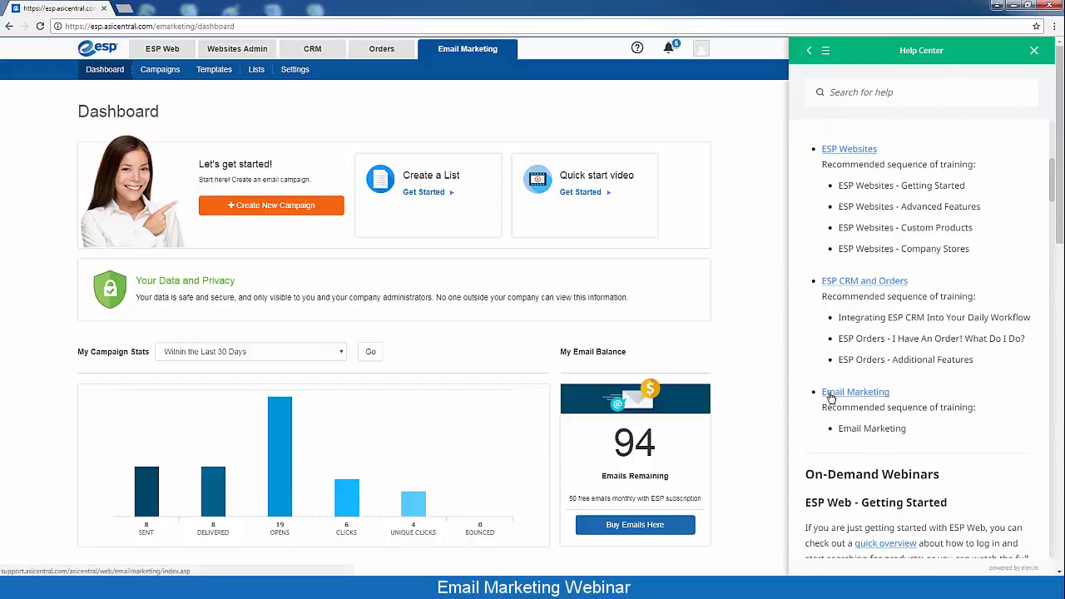
pyautogui.click(1035, 53)
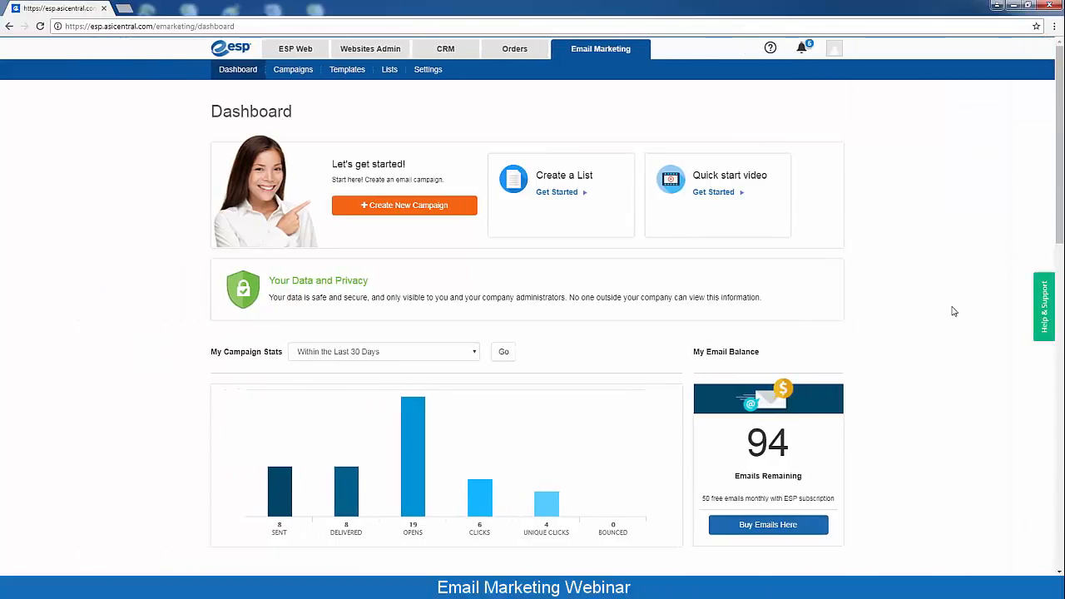